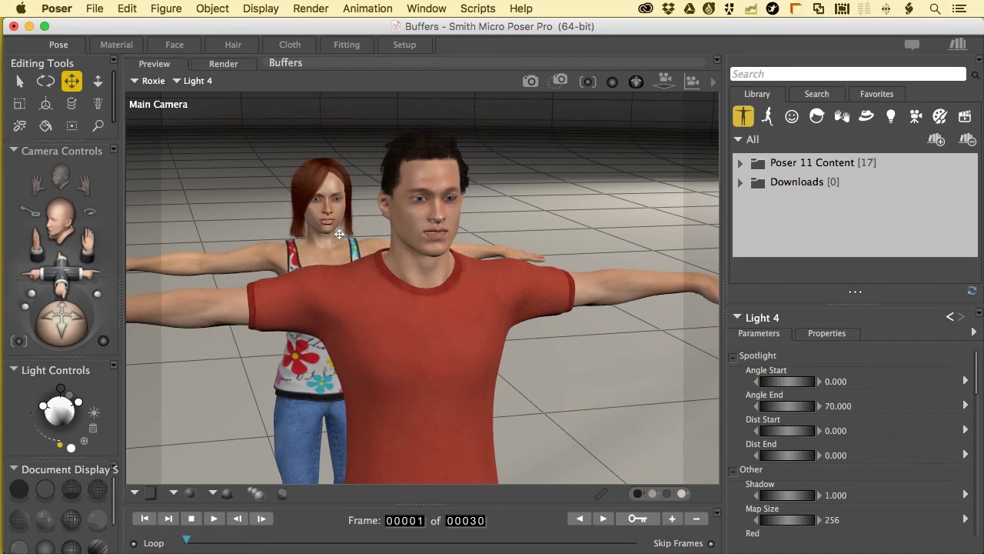
Step: Open Render Settings, compare the SuperFly and FireFly tabs, and review the auxiliary render data outputs
{"action": "key", "text": "super+r"}
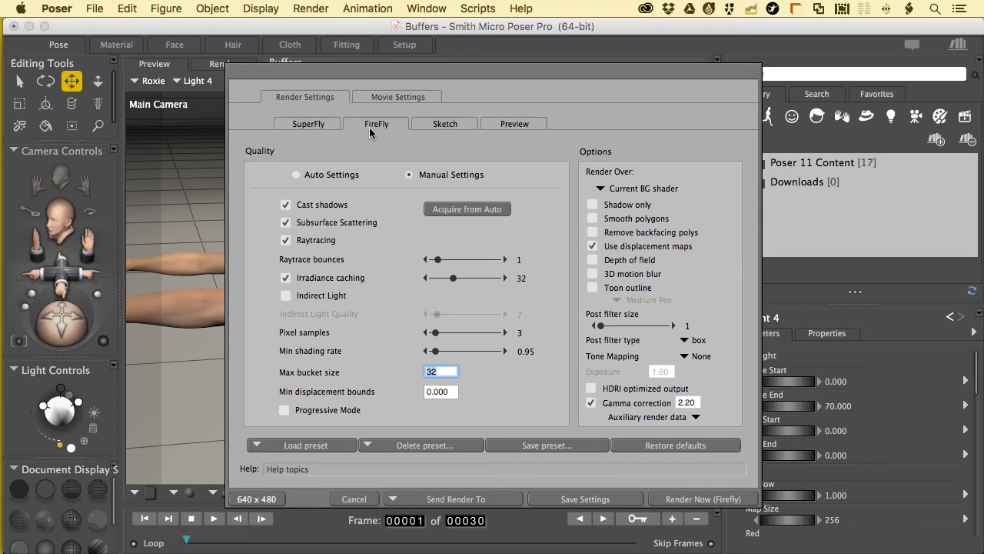
{"action": "left_click", "coordinate": [305, 126]}
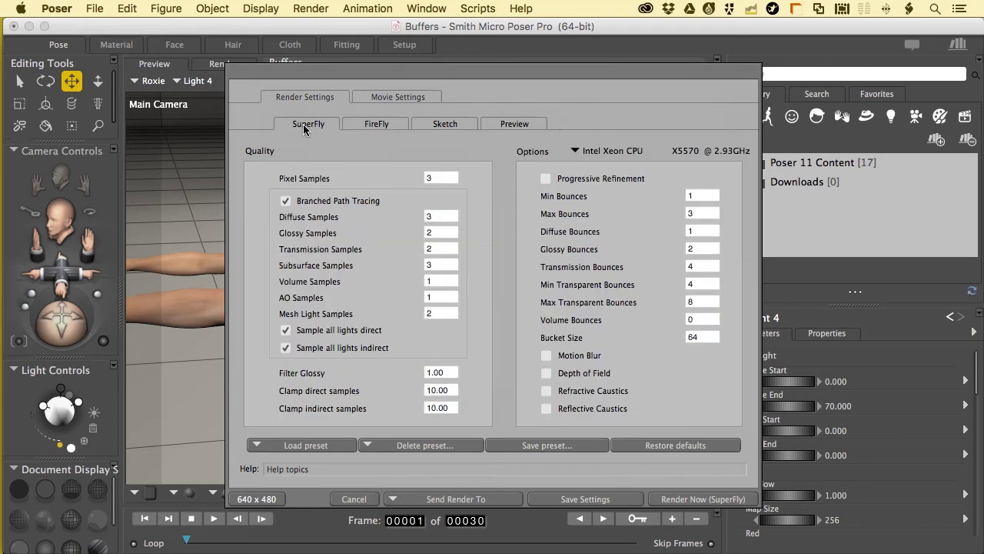
{"action": "left_click", "coordinate": [378, 126]}
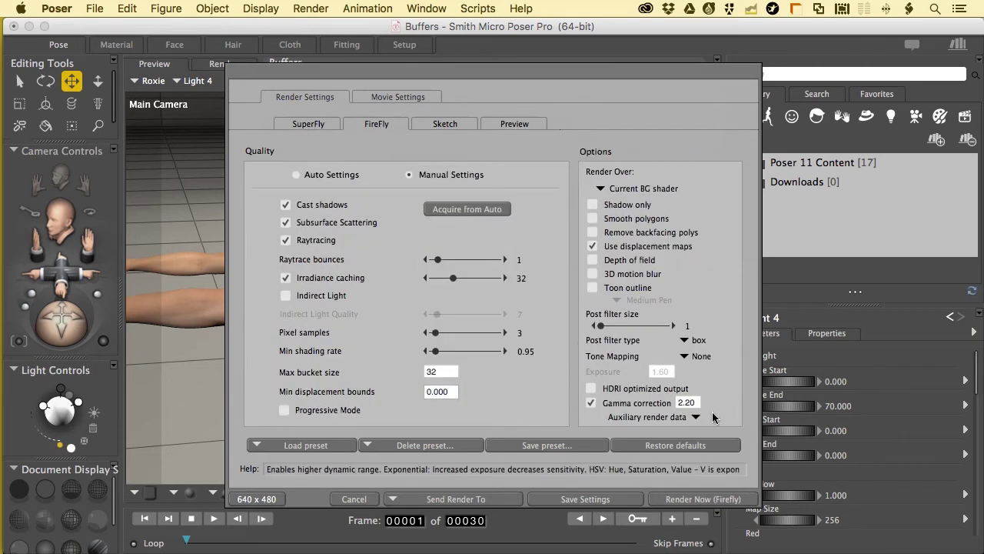
{"action": "left_click", "coordinate": [302, 126]}
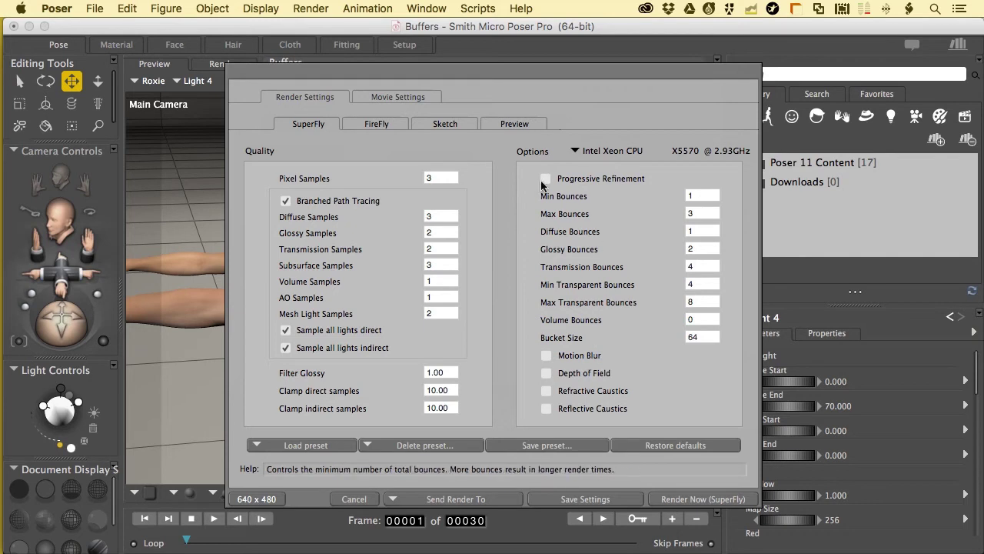
{"action": "left_click", "coordinate": [364, 123]}
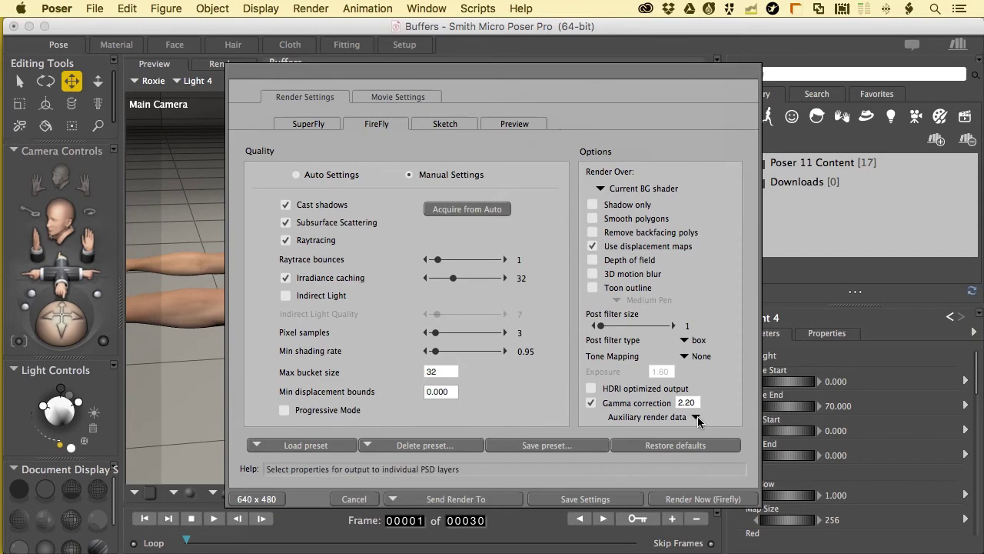
{"action": "left_click", "coordinate": [696, 420]}
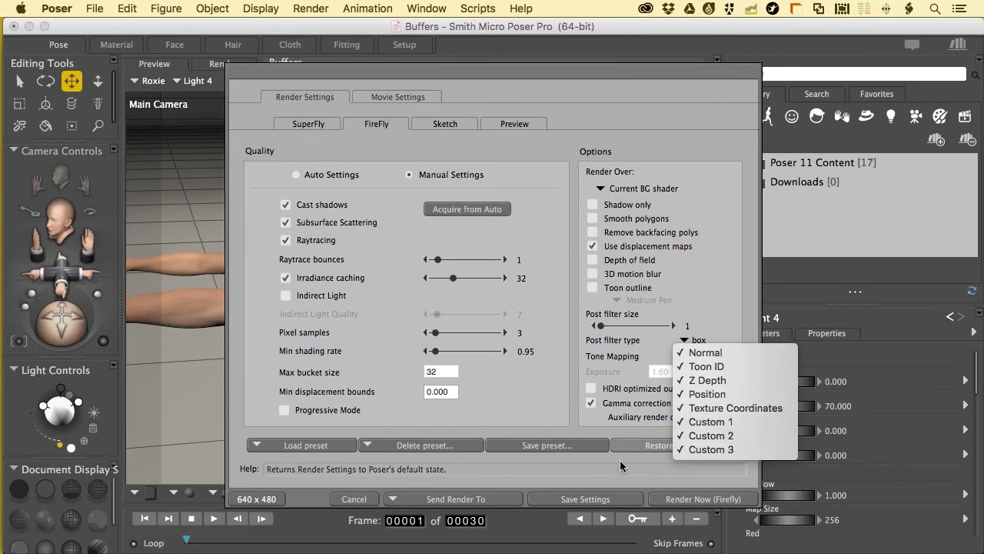
{"action": "left_click", "coordinate": [594, 494]}
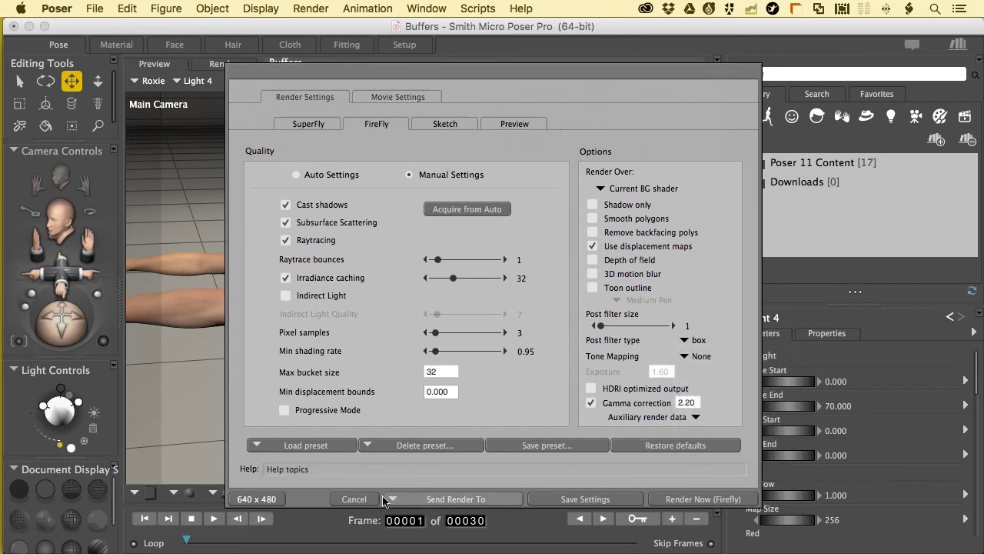
Step: Cancel Render Settings, visit the Material room, then return to the Pose room
{"action": "left_click", "coordinate": [354, 498]}
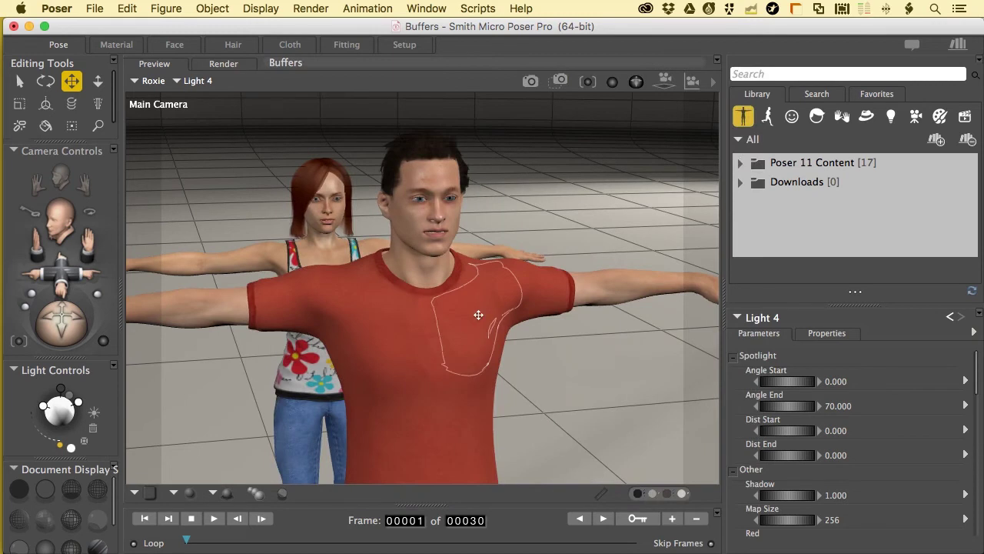
{"action": "left_click", "coordinate": [112, 45]}
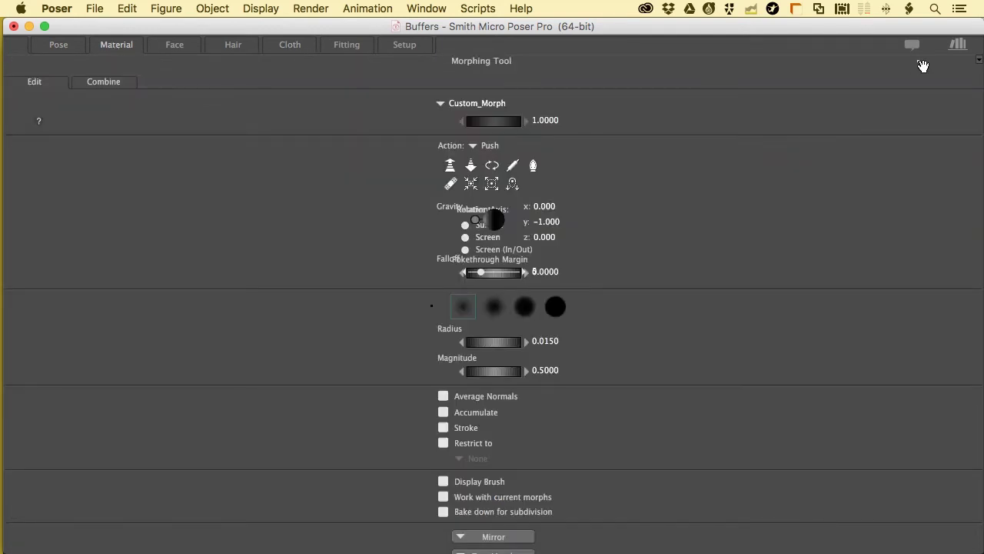
{"action": "left_click", "coordinate": [62, 46]}
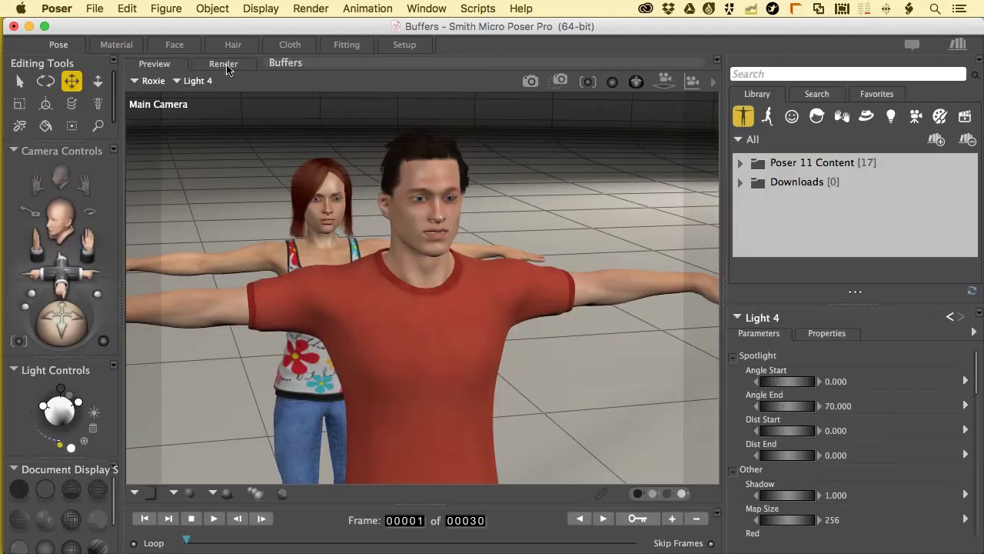
Step: Choose Body from the actor list to make Roxie's body the current actor
{"action": "left_click", "coordinate": [178, 80]}
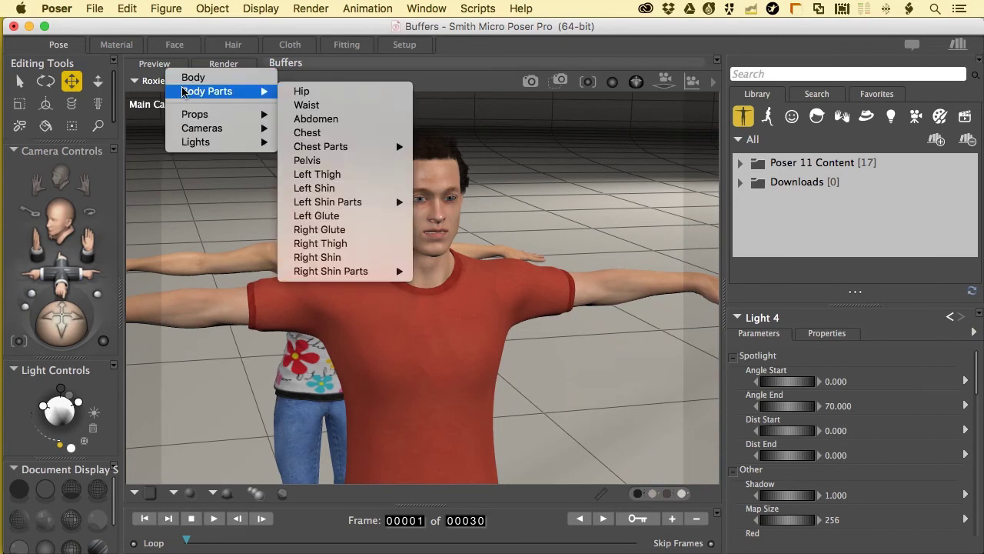
{"action": "mouse_move", "coordinate": [189, 135]}
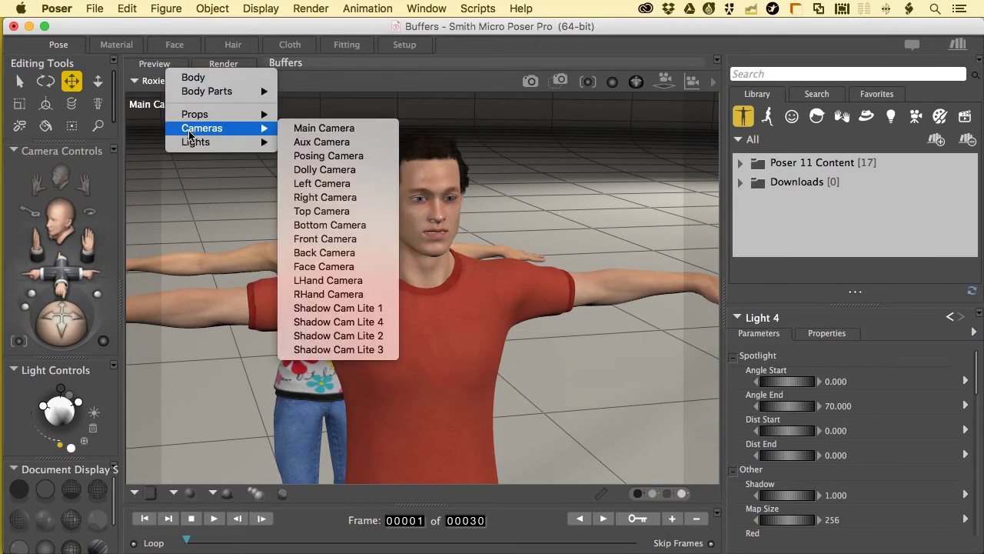
{"action": "left_click", "coordinate": [193, 77]}
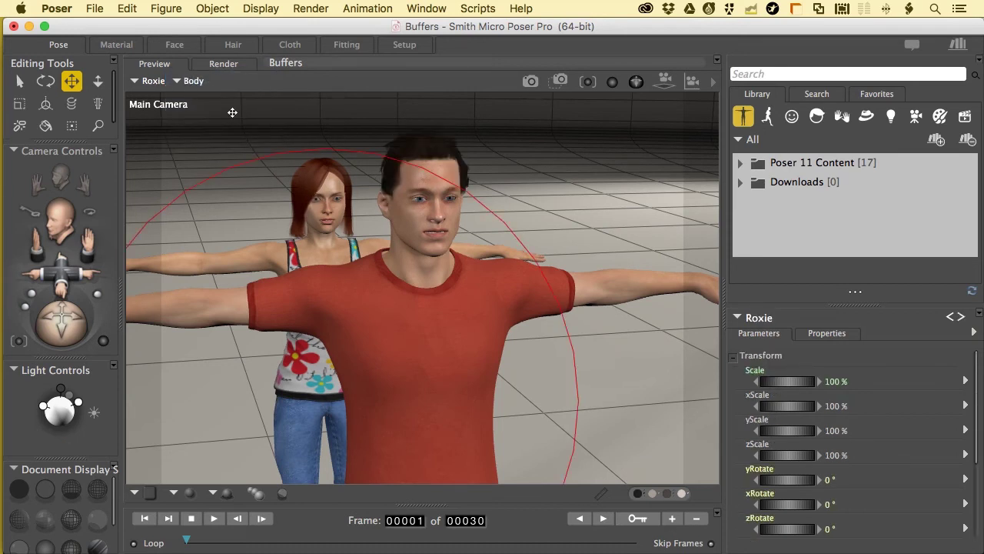
{"action": "left_click", "coordinate": [115, 44]}
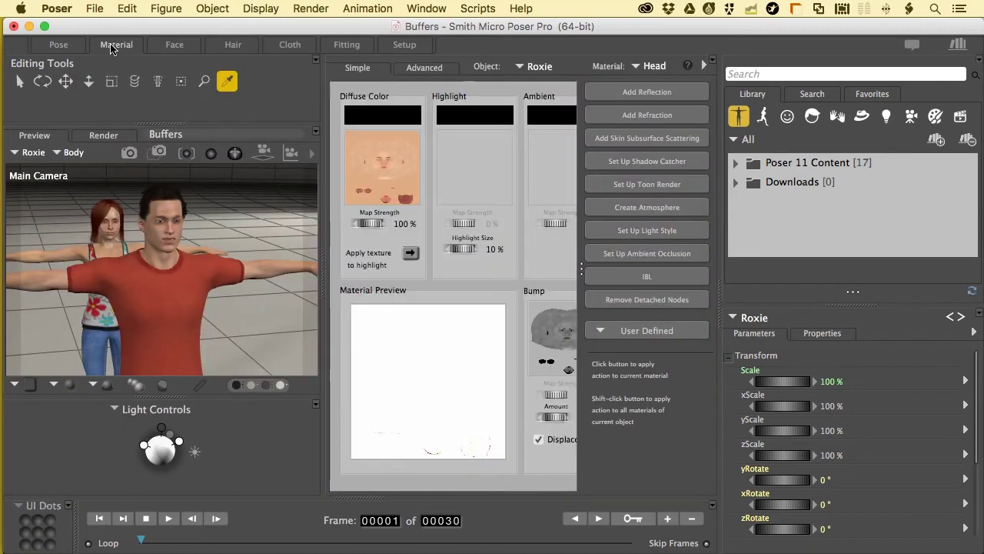
{"action": "left_click", "coordinate": [419, 69]}
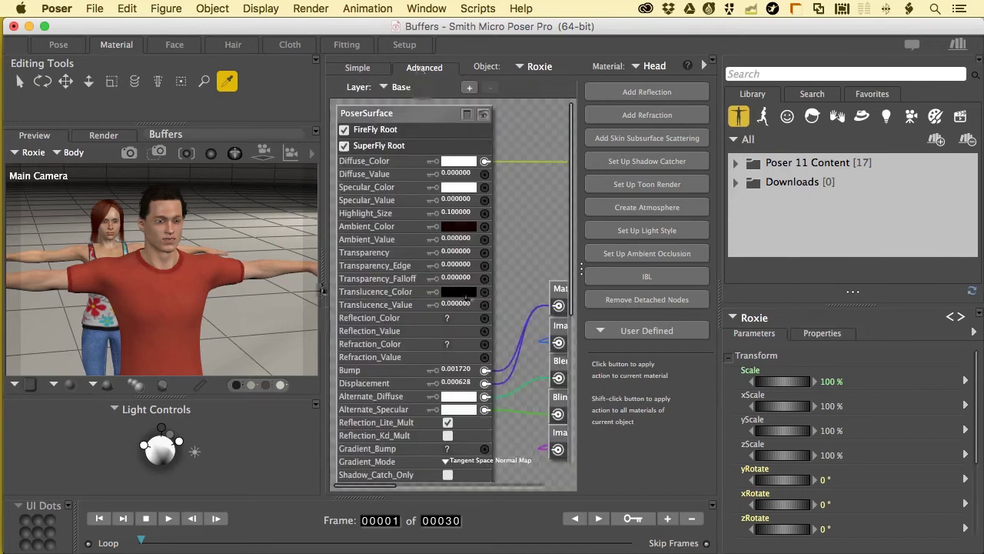
{"action": "left_click_drag", "start_coordinate": [323, 290], "coordinate": [251, 290]}
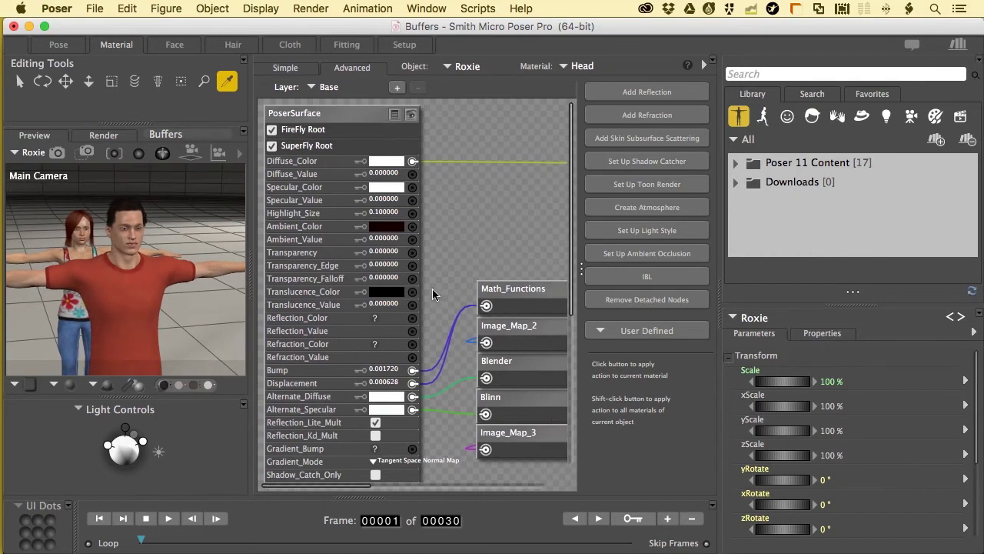
{"action": "scroll", "coordinate": [445, 209], "scroll_direction": "down", "scroll_amount": 5}
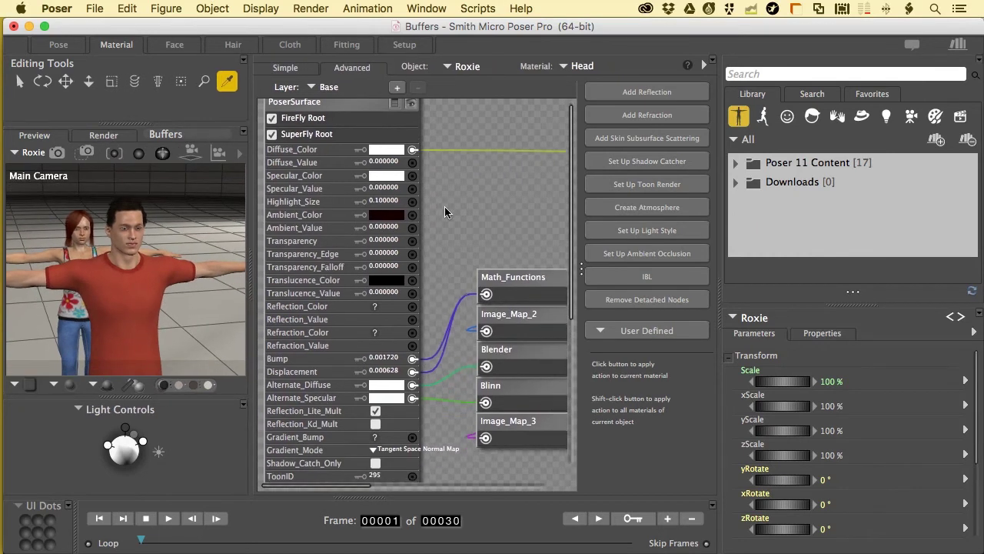
{"action": "scroll", "coordinate": [445, 206], "scroll_direction": "up", "scroll_amount": 5}
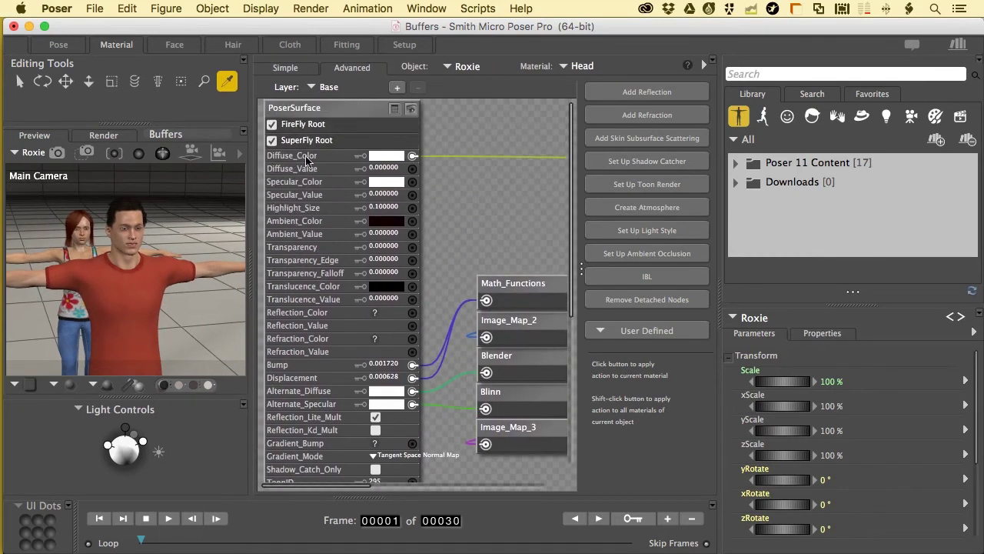
{"action": "scroll", "coordinate": [336, 258], "scroll_direction": "down", "scroll_amount": 6}
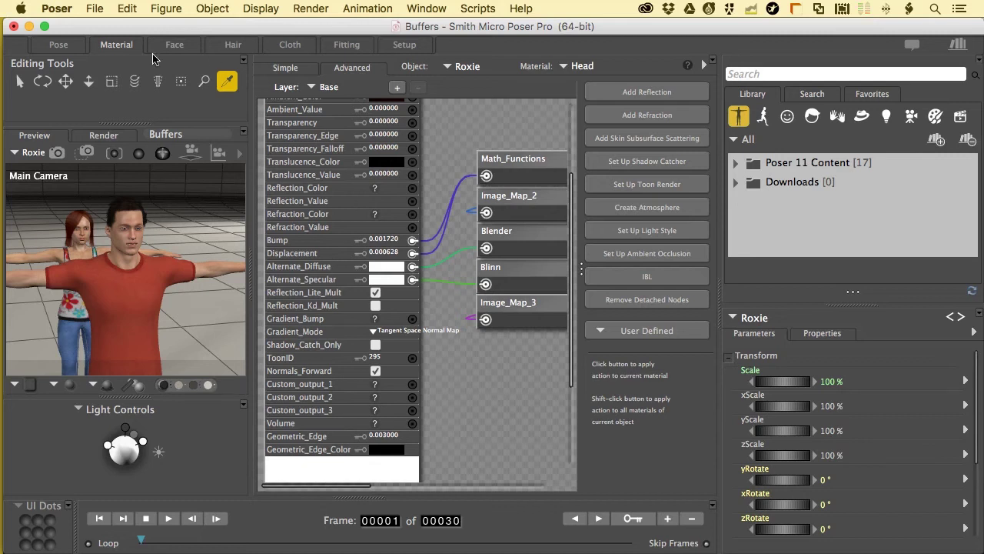
{"action": "left_click", "coordinate": [65, 48]}
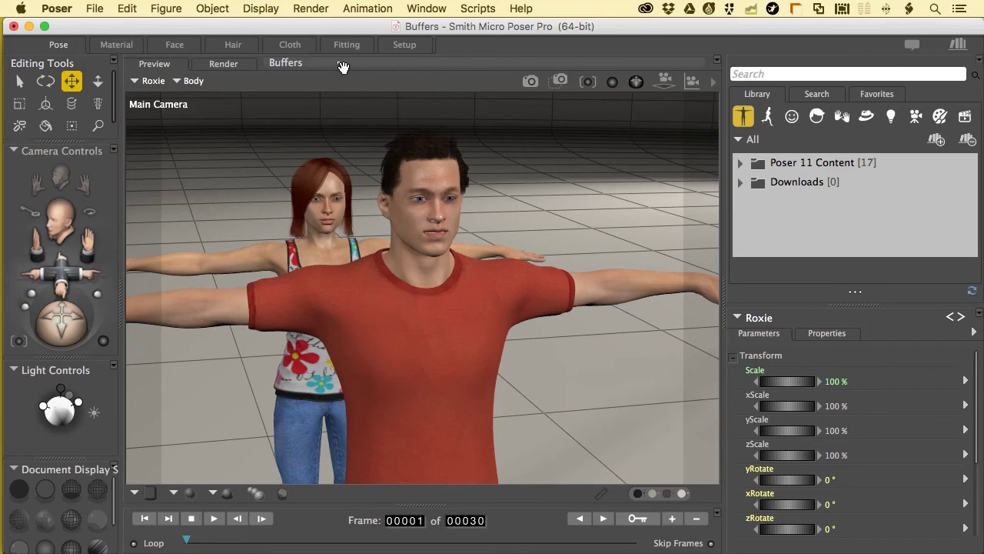
Step: Reopen FireFly Render Settings, nudge the dialog up, and toggle the Toon ID auxiliary output off and on
{"action": "key", "text": "super+y"}
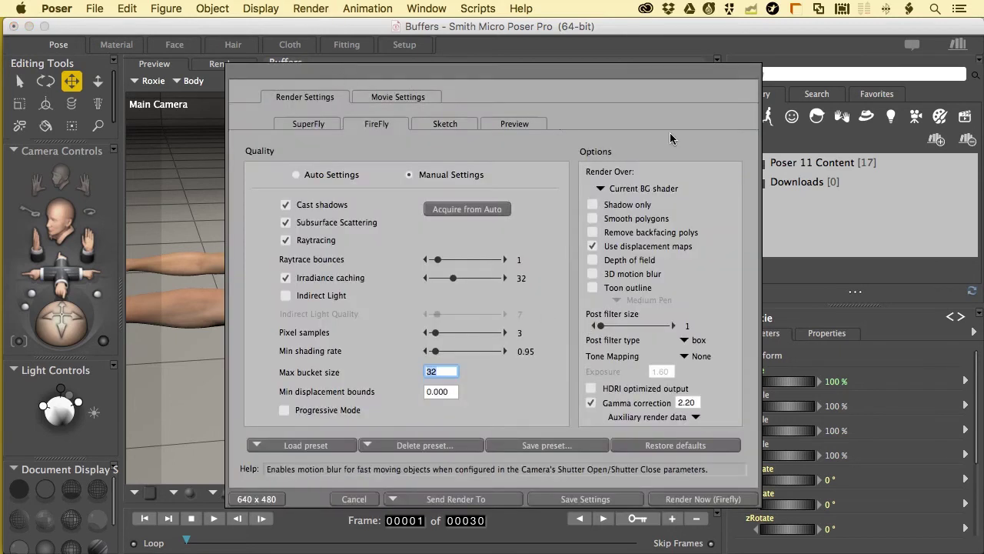
{"action": "left_click_drag", "start_coordinate": [619, 75], "coordinate": [610, 43]}
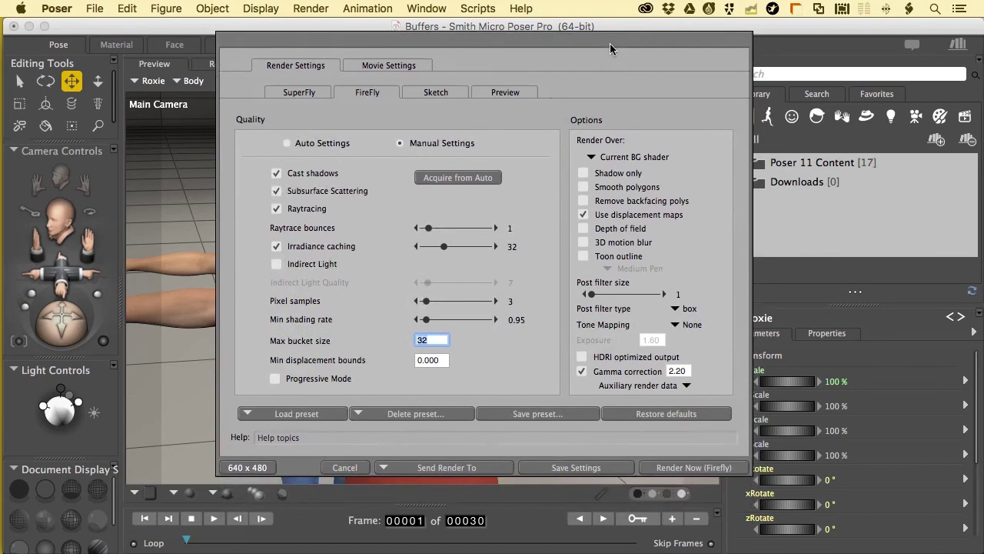
{"action": "left_click", "coordinate": [686, 388]}
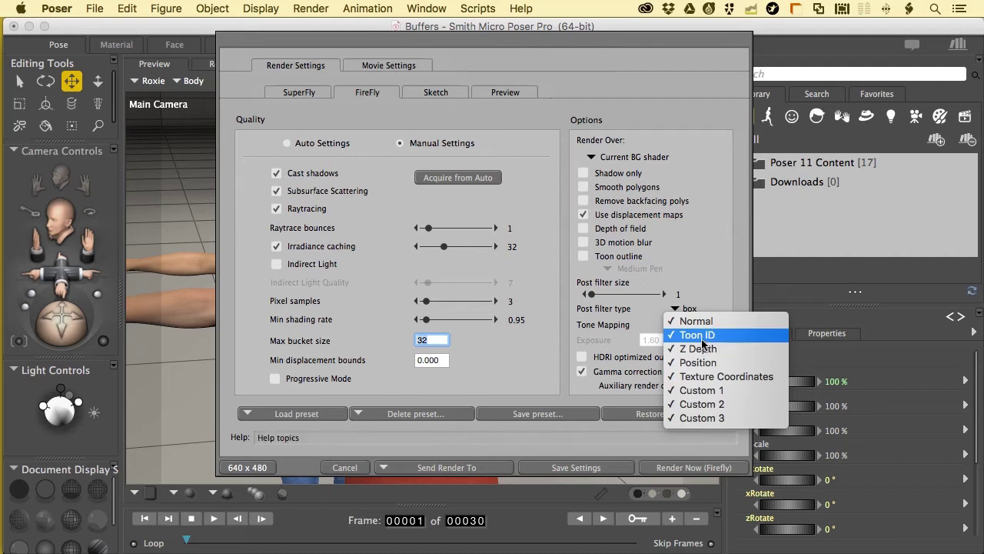
{"action": "left_click", "coordinate": [697, 336]}
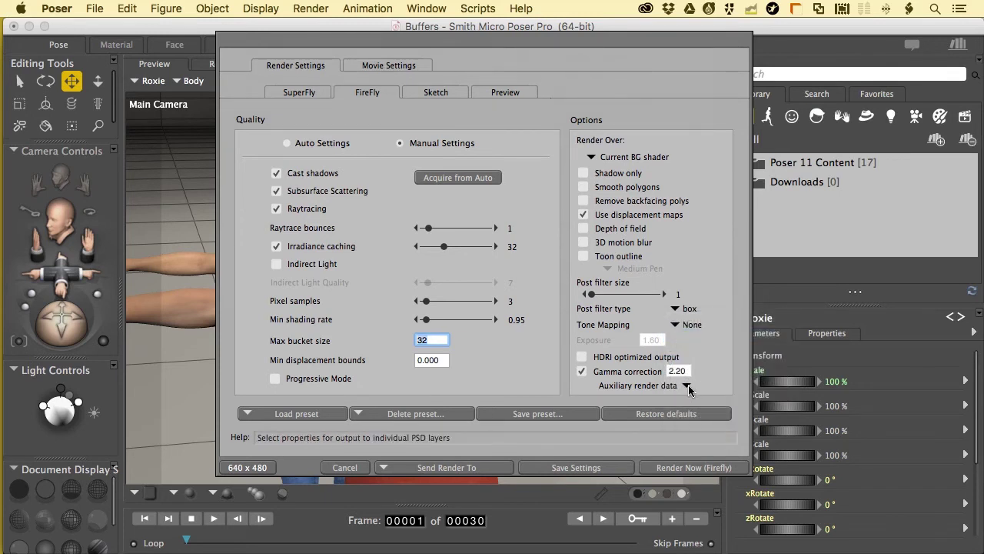
{"action": "left_click", "coordinate": [688, 387]}
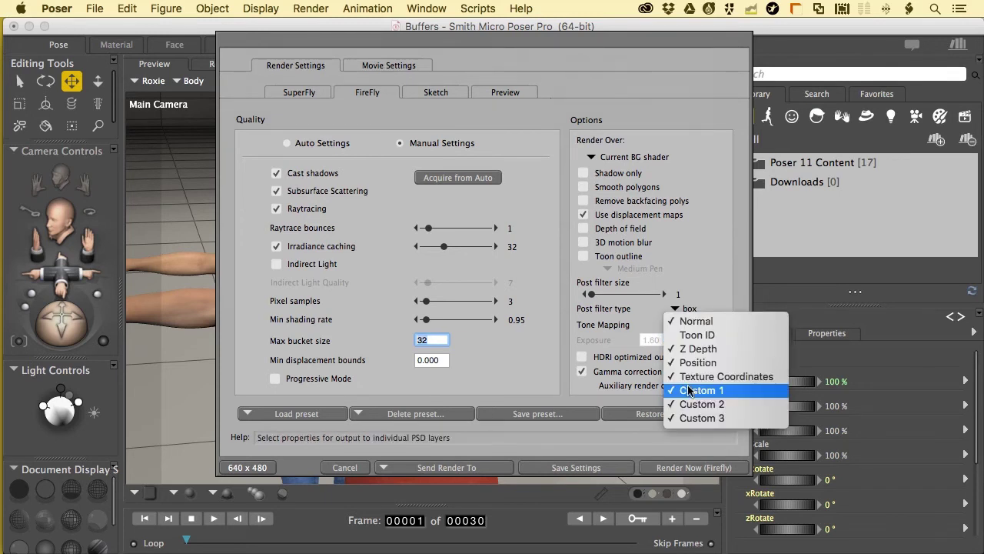
{"action": "left_click", "coordinate": [694, 337]}
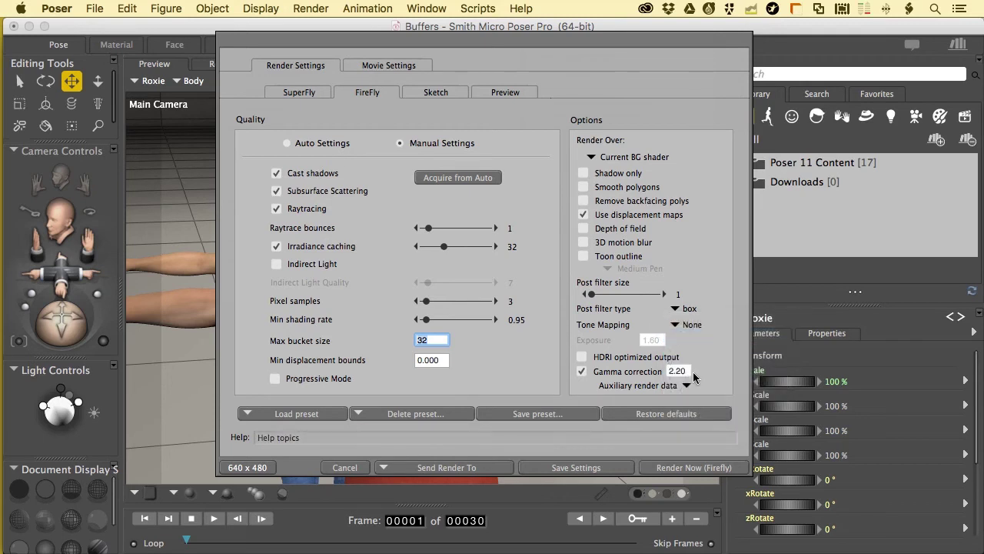
{"action": "left_click", "coordinate": [692, 384]}
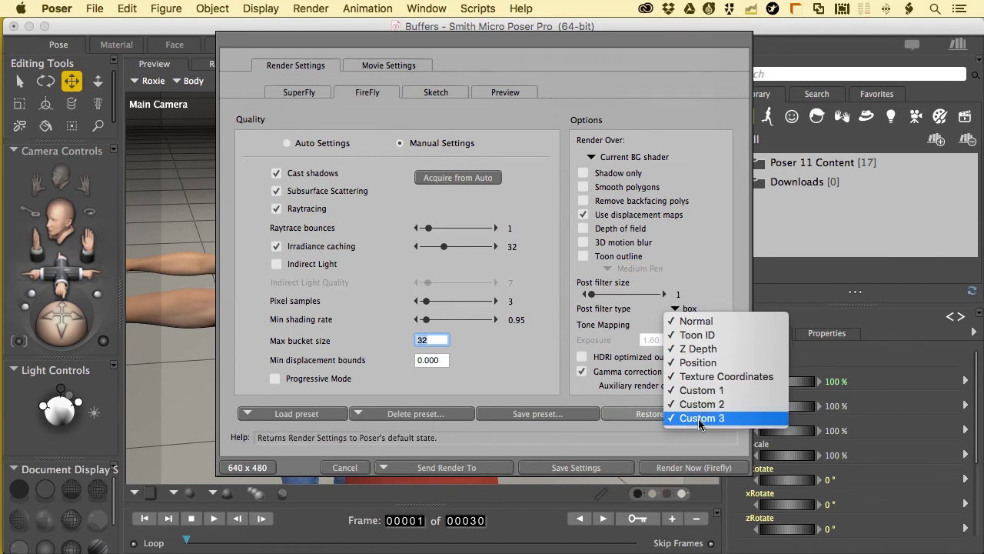
{"action": "left_click", "coordinate": [340, 471]}
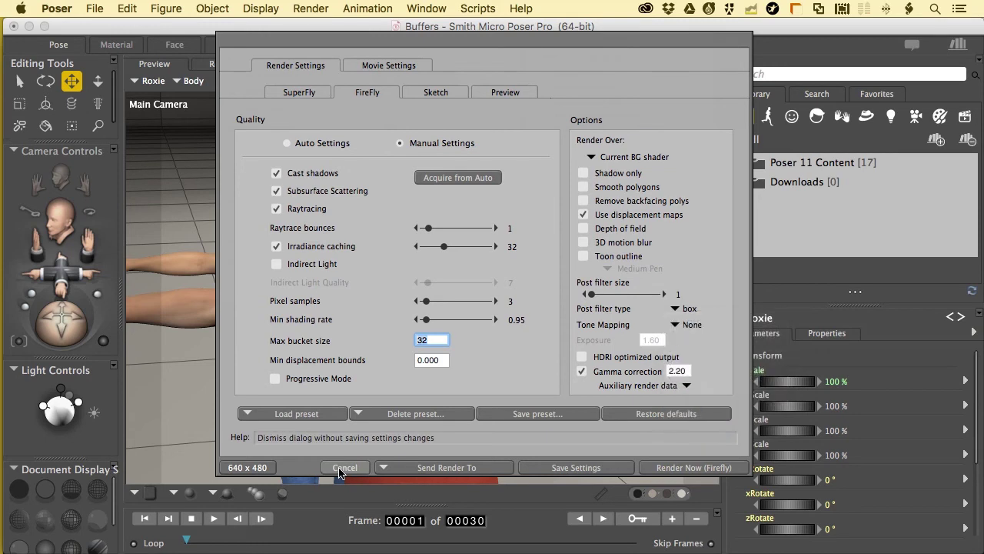
Step: Cancel the Render Settings dialog without saving changes
{"action": "left_click", "coordinate": [344, 469]}
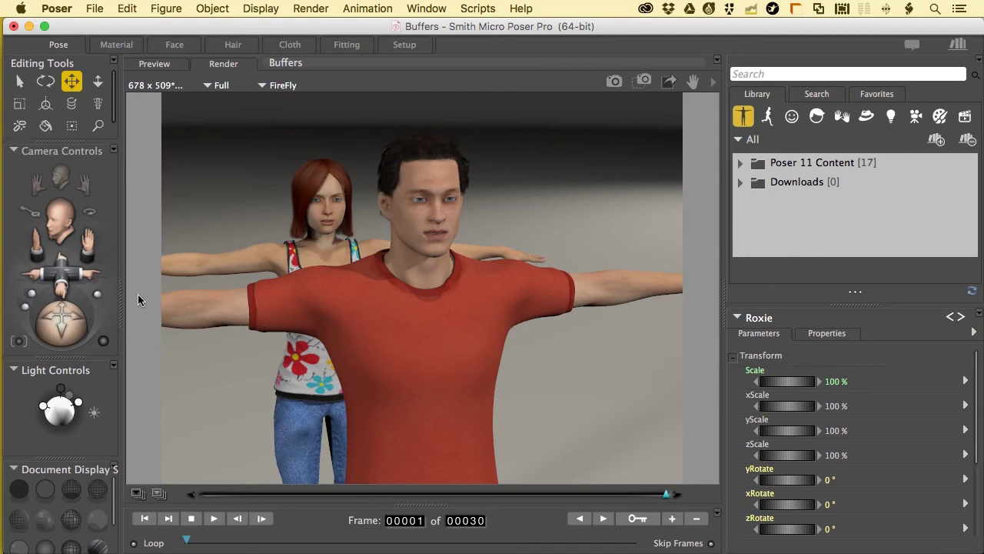
Step: Open the File menu's Export submenu for the finished render
{"action": "left_click", "coordinate": [95, 11]}
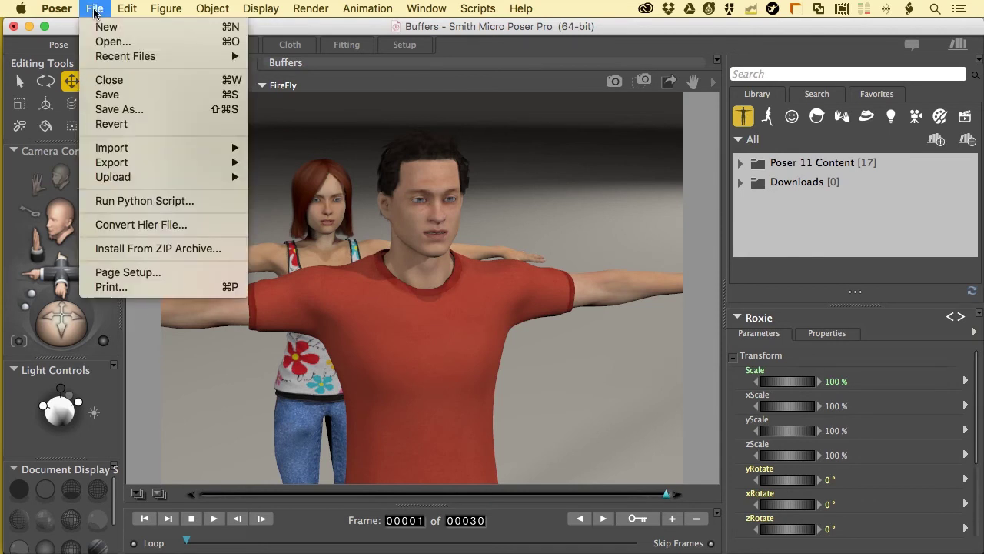
{"action": "mouse_move", "coordinate": [116, 162]}
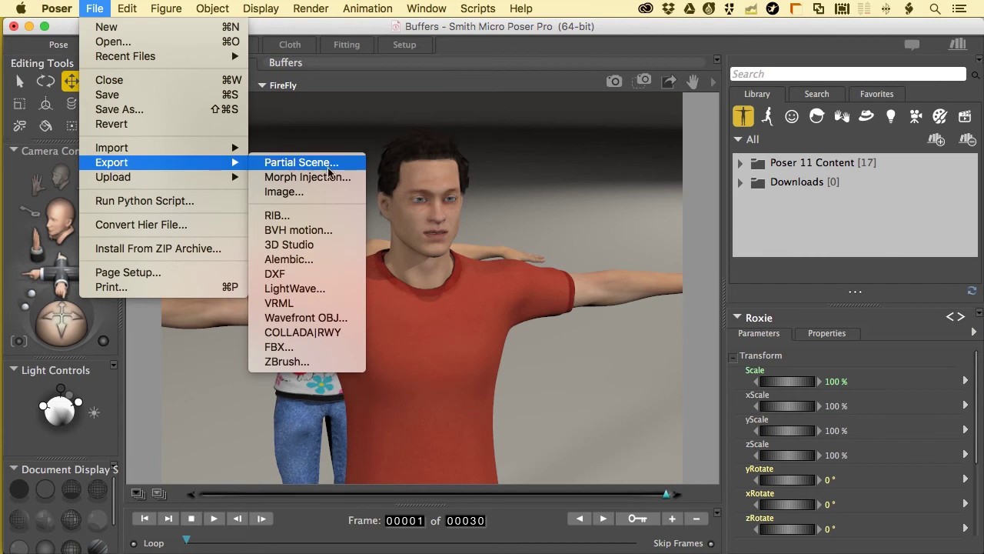
Step: Export the render as an image in PSD format named R&R into the 07 layers folder
{"action": "left_click", "coordinate": [295, 191]}
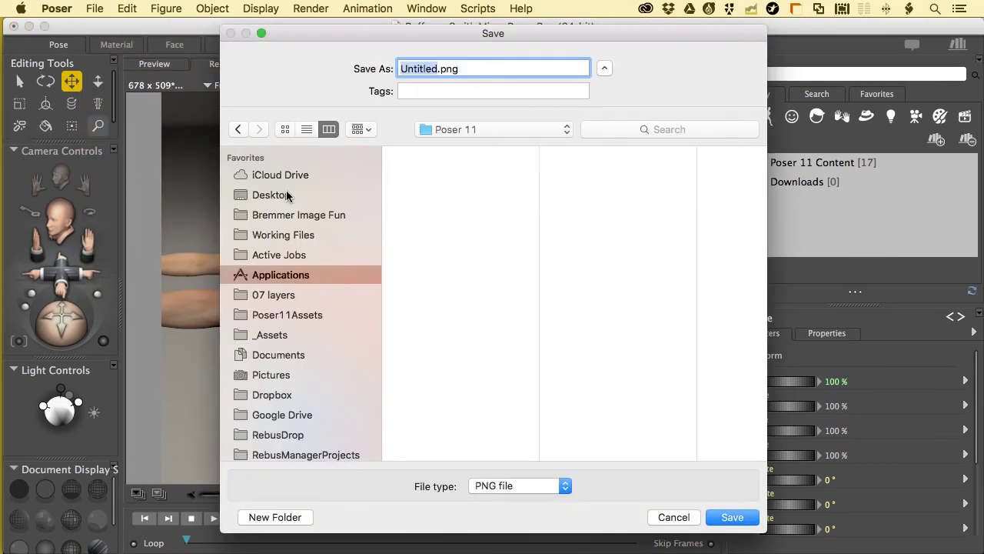
{"action": "left_click", "coordinate": [261, 295]}
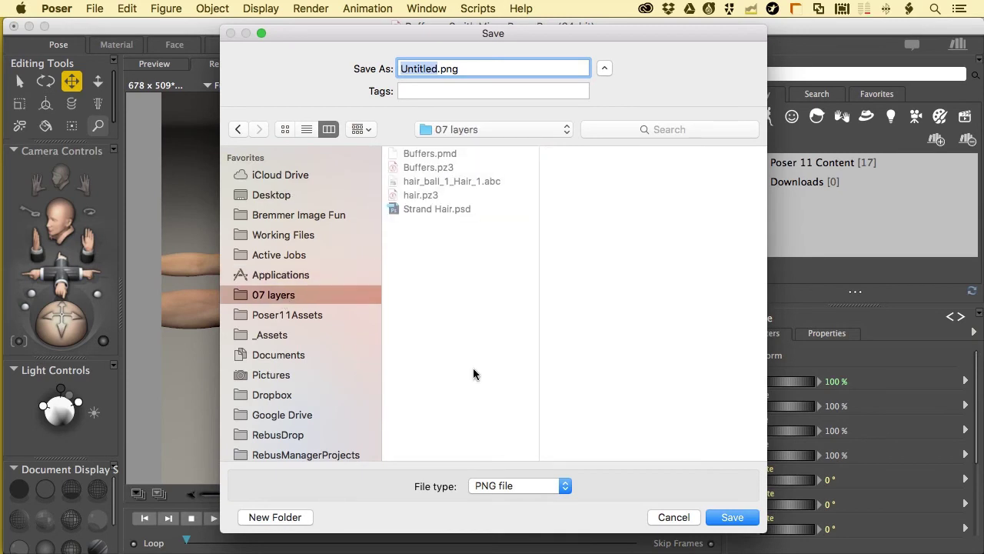
{"action": "left_click", "coordinate": [526, 485]}
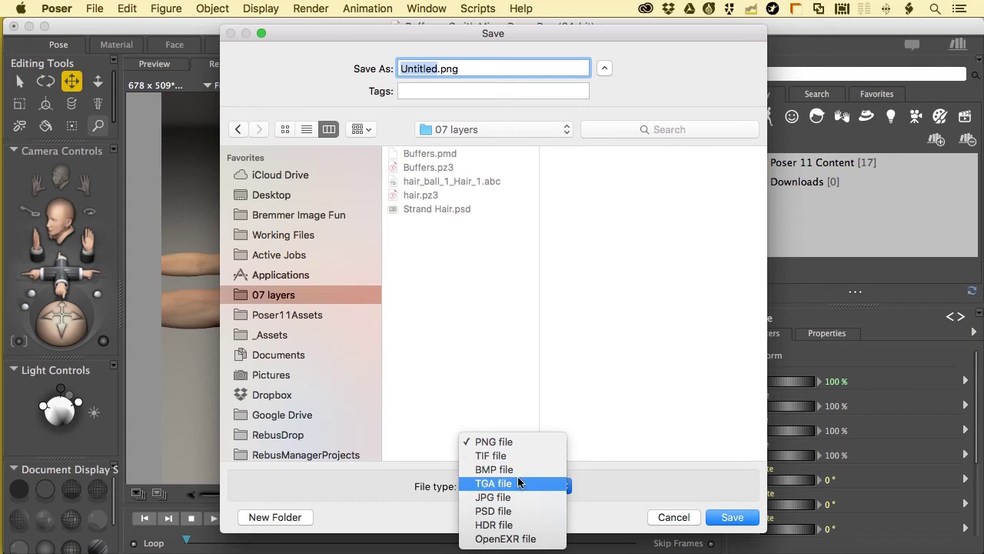
{"action": "left_click", "coordinate": [536, 512]}
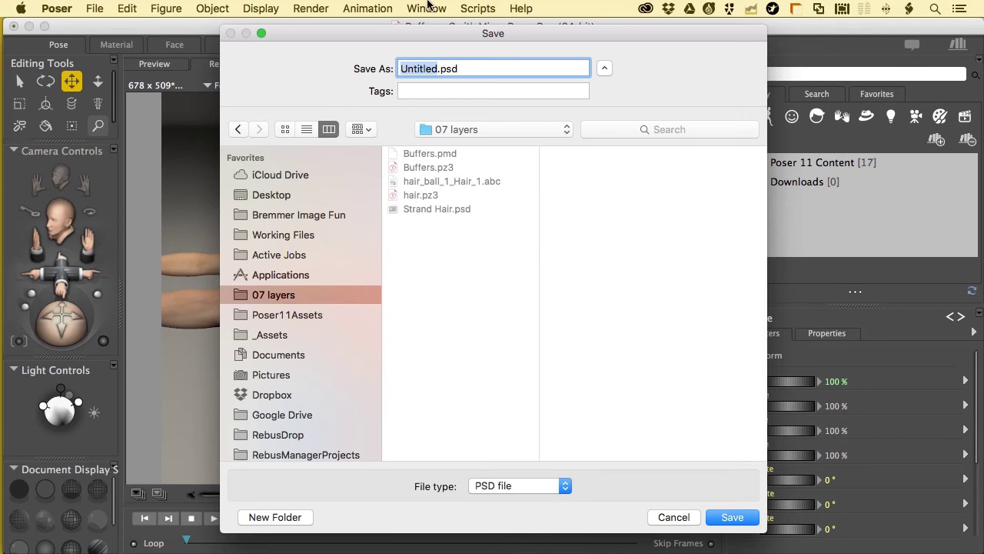
{"action": "type", "text": "R&R"}
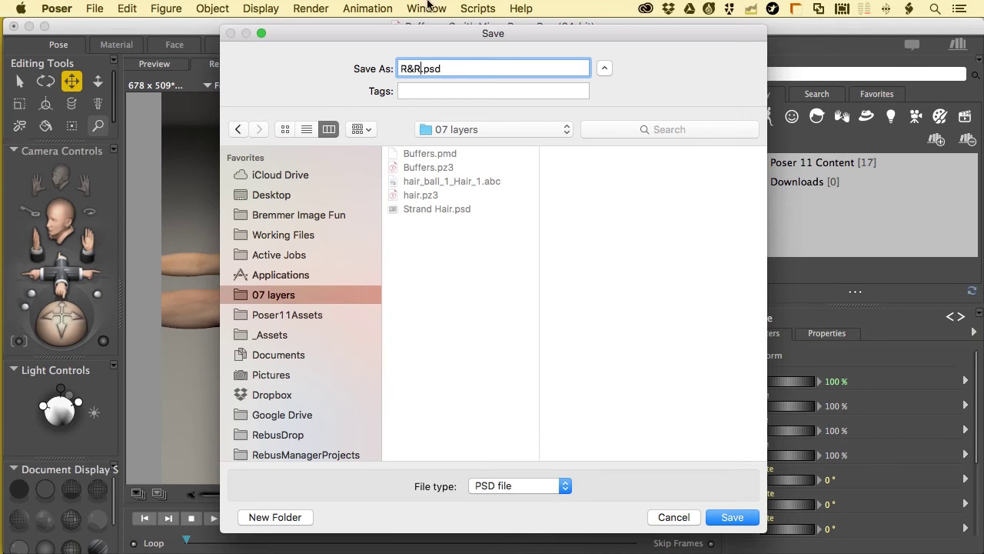
{"action": "left_click", "coordinate": [723, 519]}
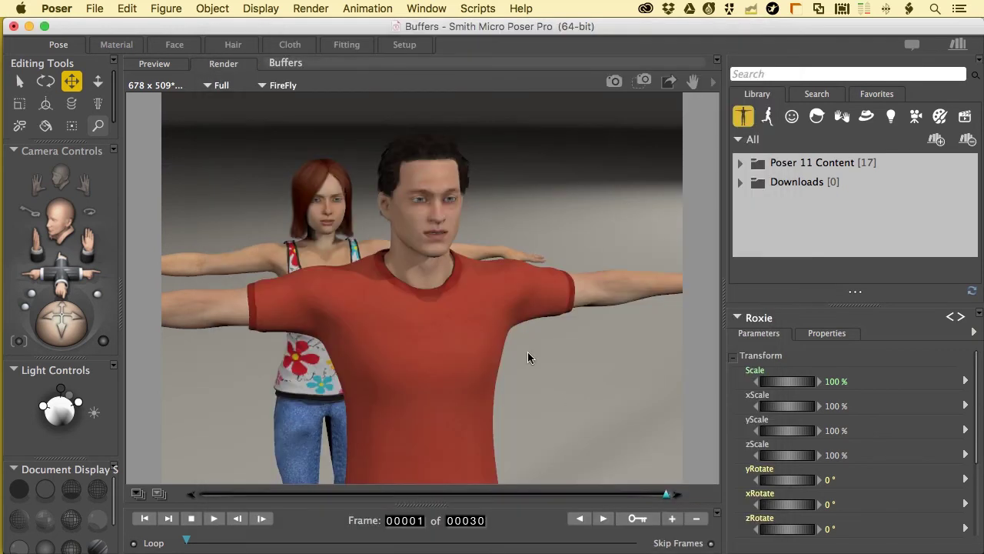
Step: Switch to Finder and open R&R.psd from the 07 layers folder in Photoshop
{"action": "key", "text": "super+Tab"}
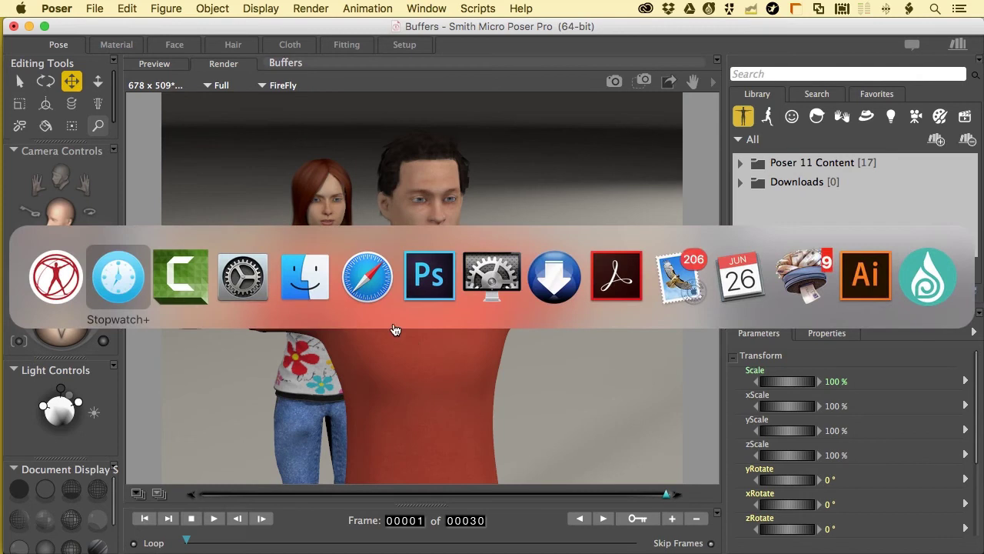
{"action": "left_click", "coordinate": [302, 287]}
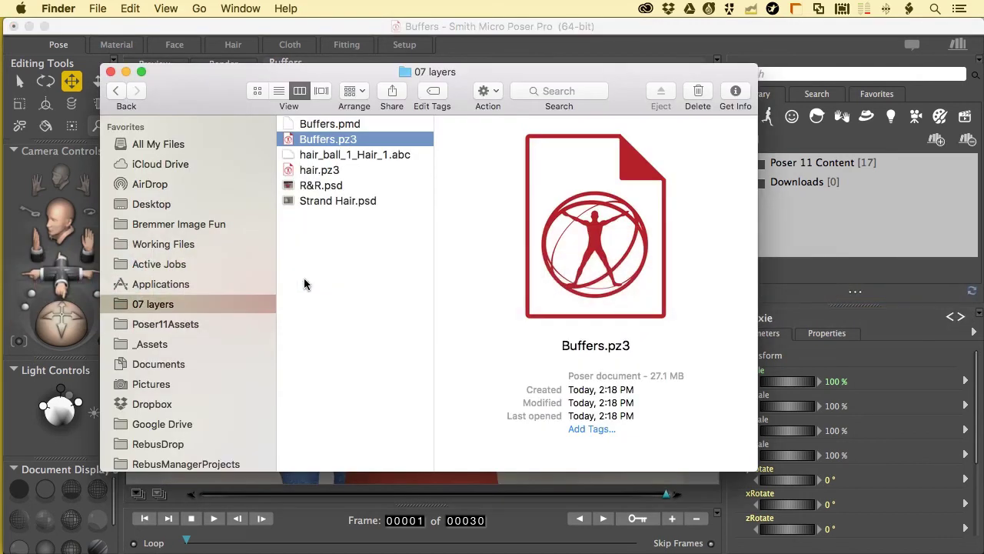
{"action": "left_click", "coordinate": [302, 187]}
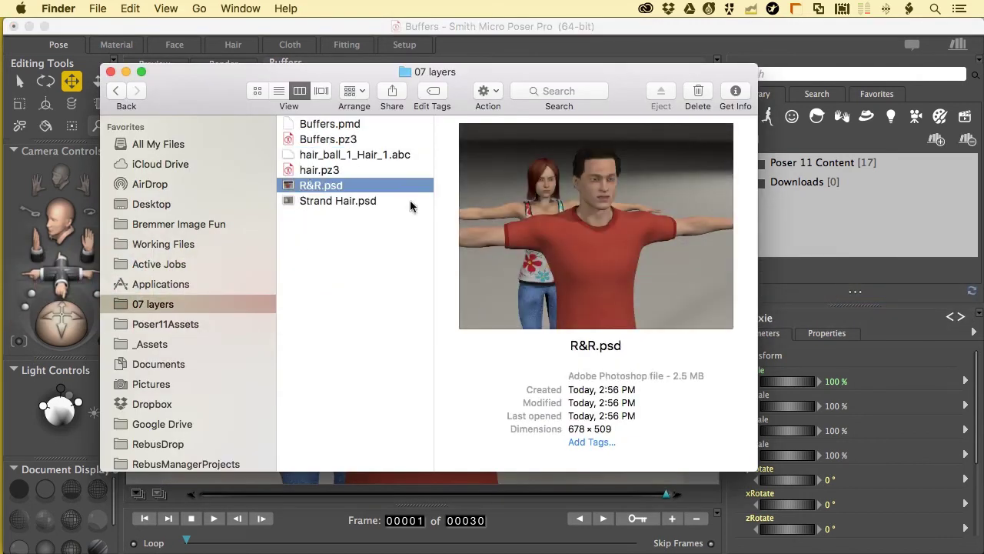
{"action": "double_click", "coordinate": [286, 186]}
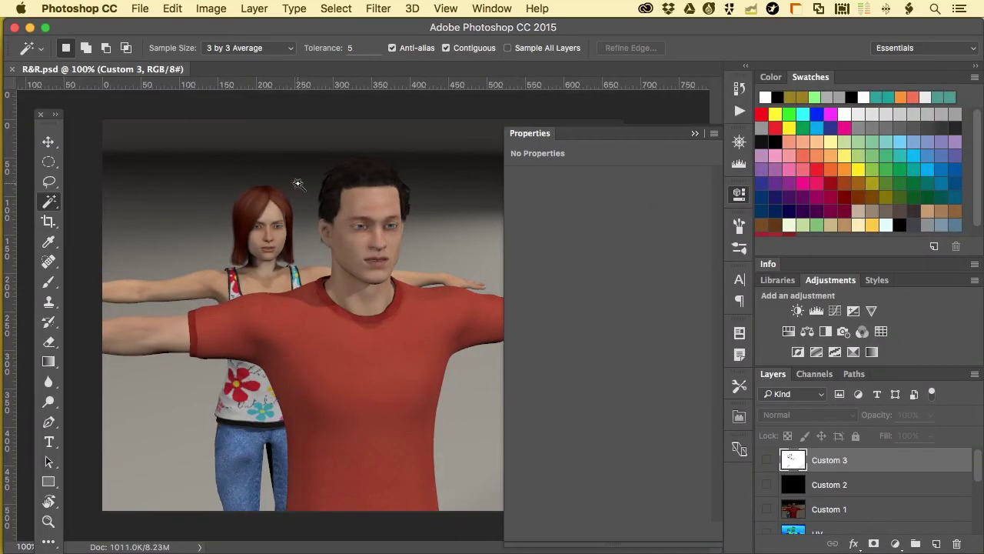
Step: Collapse the Properties panel and drag the Swatches divider up to enlarge the Layers panel
{"action": "left_click", "coordinate": [695, 133]}
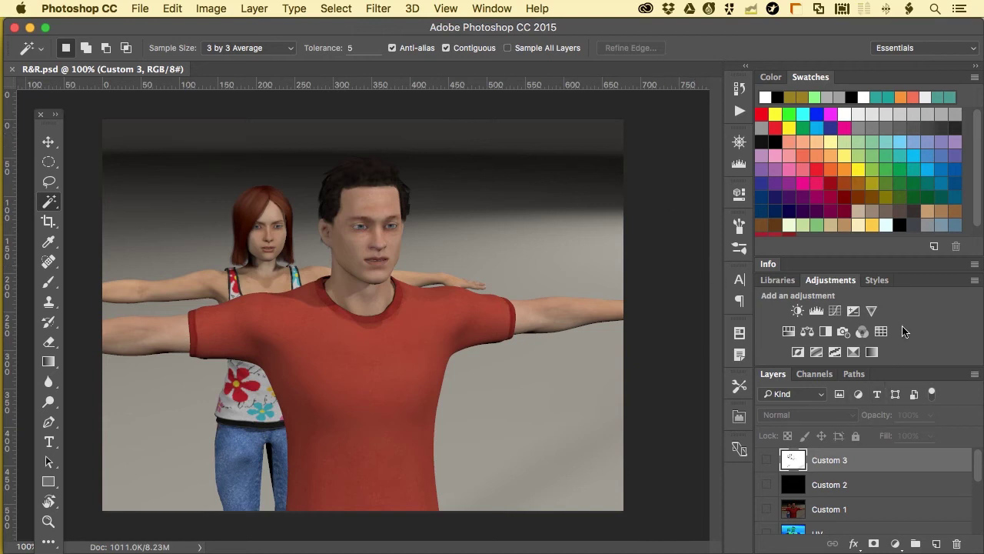
{"action": "left_click_drag", "start_coordinate": [872, 256], "coordinate": [870, 200]}
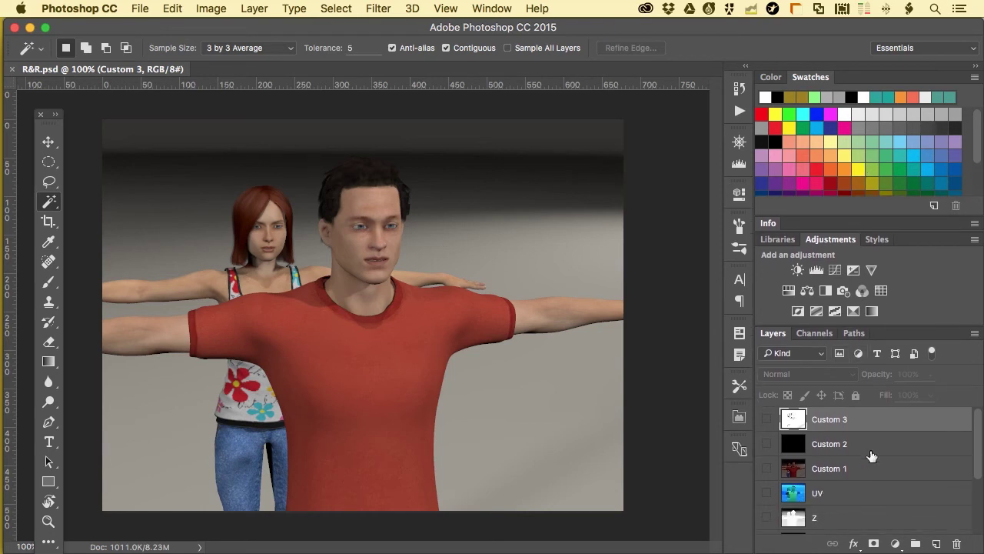
{"action": "scroll", "coordinate": [872, 455], "scroll_direction": "down", "scroll_amount": 4}
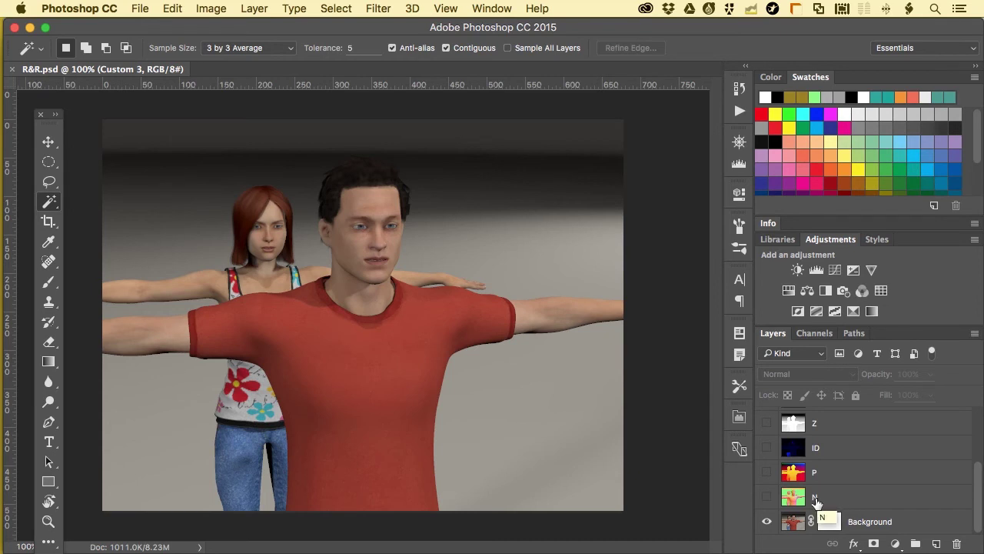
Step: Turn on the N layer's visibility to show the normal-map pass
{"action": "left_click", "coordinate": [767, 497]}
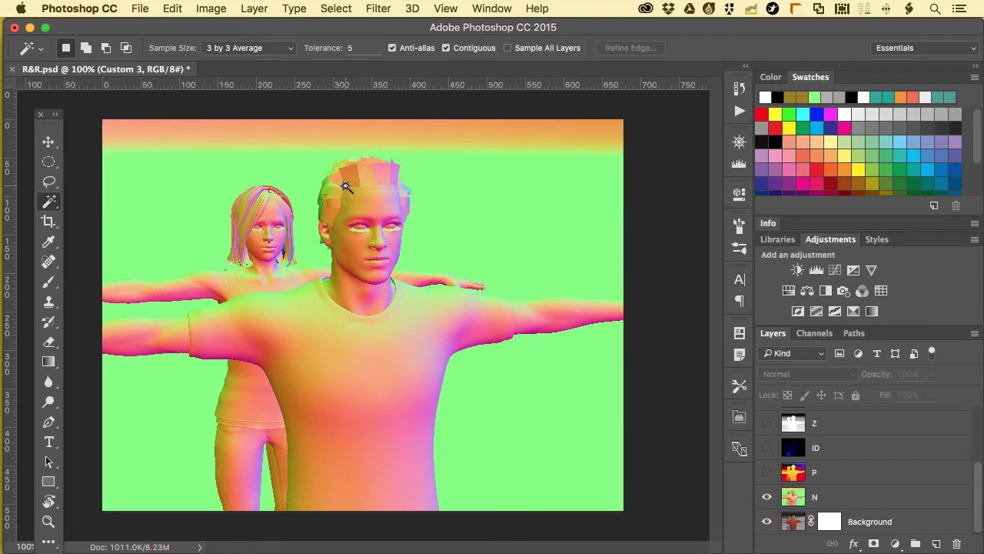
Step: Hide the N layer, briefly show then hide P, and turn on the ID layer
{"action": "left_click", "coordinate": [766, 497]}
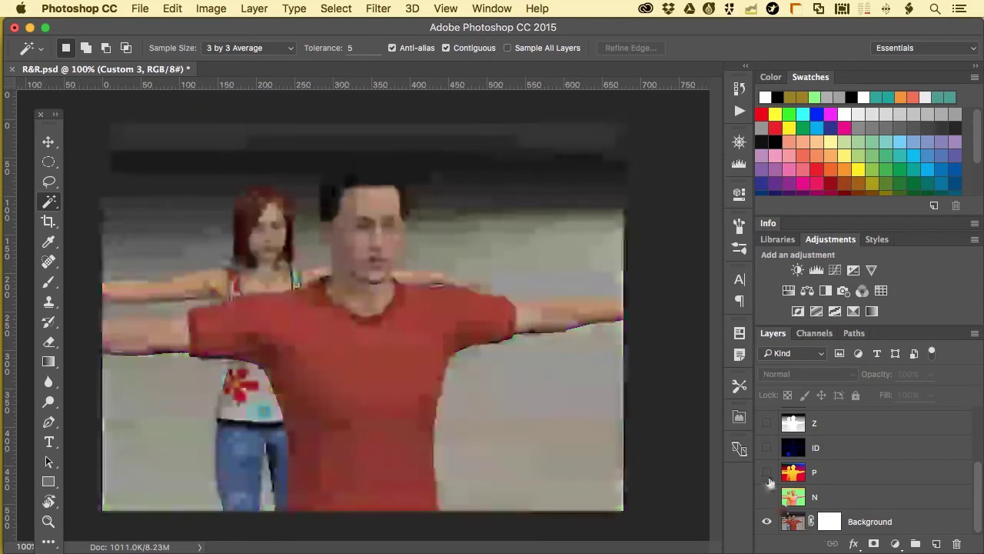
{"action": "left_click", "coordinate": [768, 472]}
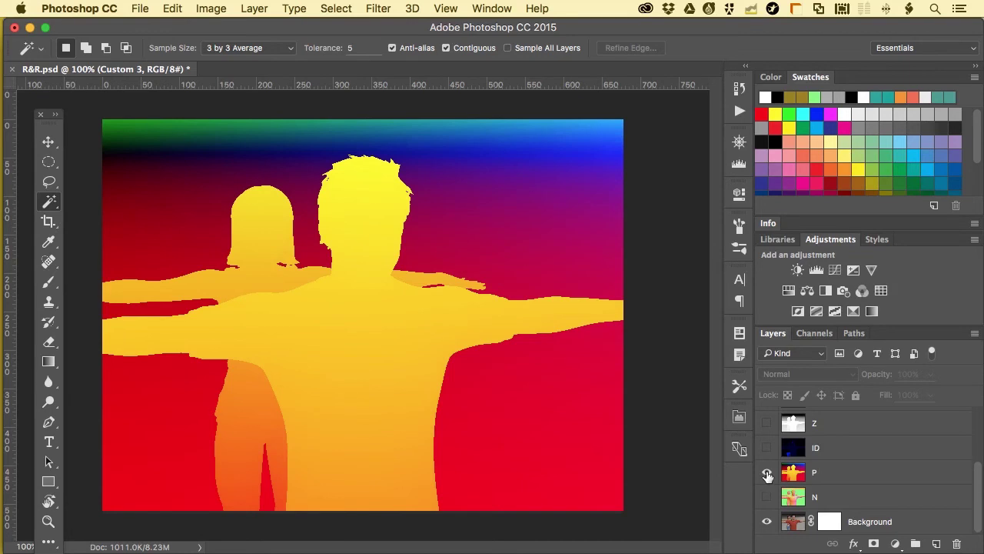
{"action": "left_click", "coordinate": [767, 475]}
{"action": "left_click", "coordinate": [767, 447]}
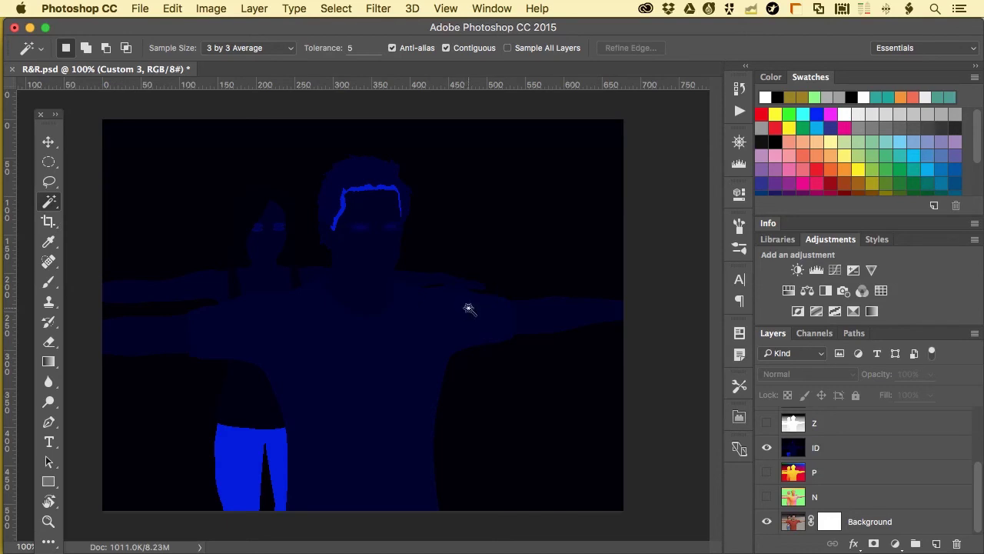
Step: Apply Levels to the ID layer with the white input at 42, making the figures vivid blue
{"action": "left_click", "coordinate": [882, 450]}
{"action": "key", "text": "super+l"}
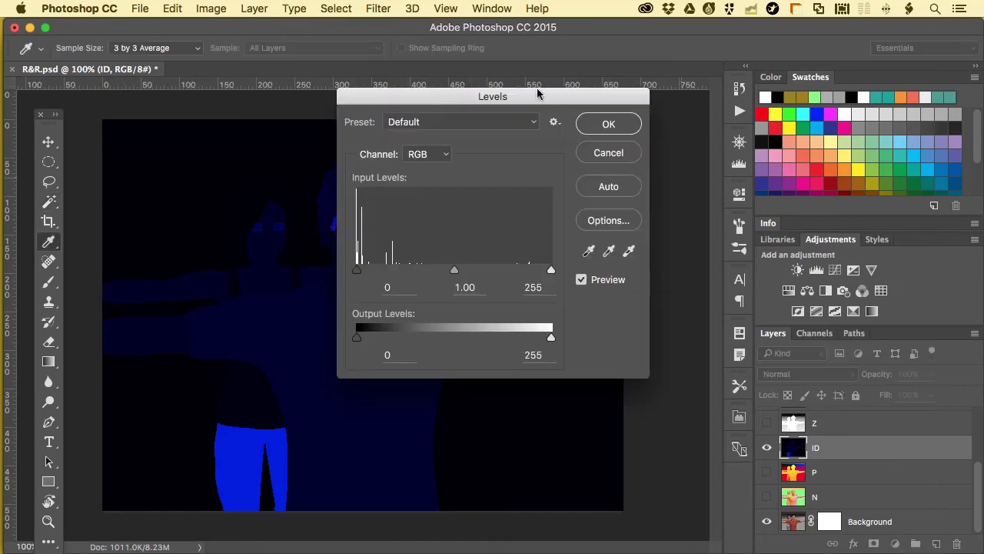
{"action": "left_click_drag", "start_coordinate": [474, 98], "coordinate": [717, 100]}
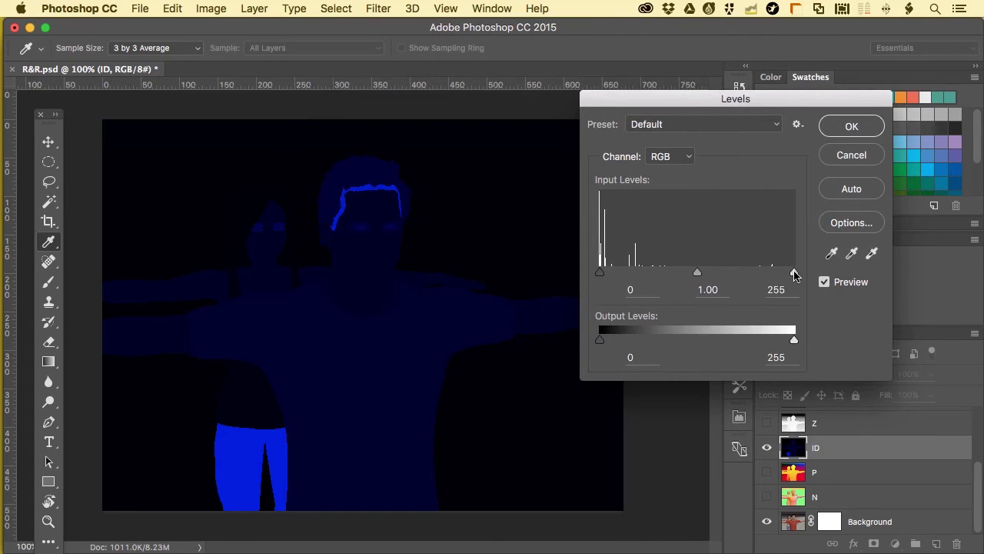
{"action": "left_click_drag", "start_coordinate": [794, 274], "coordinate": [632, 276]}
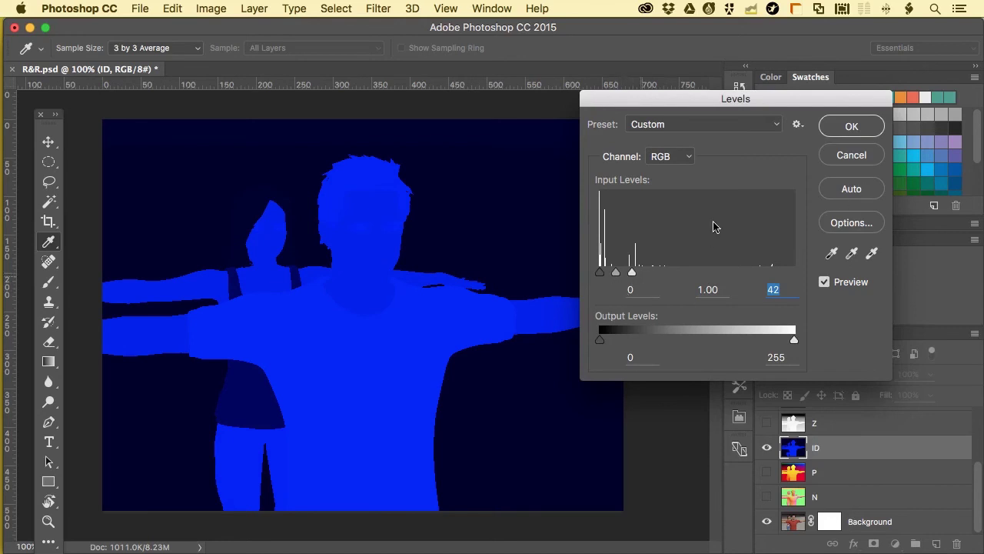
{"action": "left_click", "coordinate": [862, 127]}
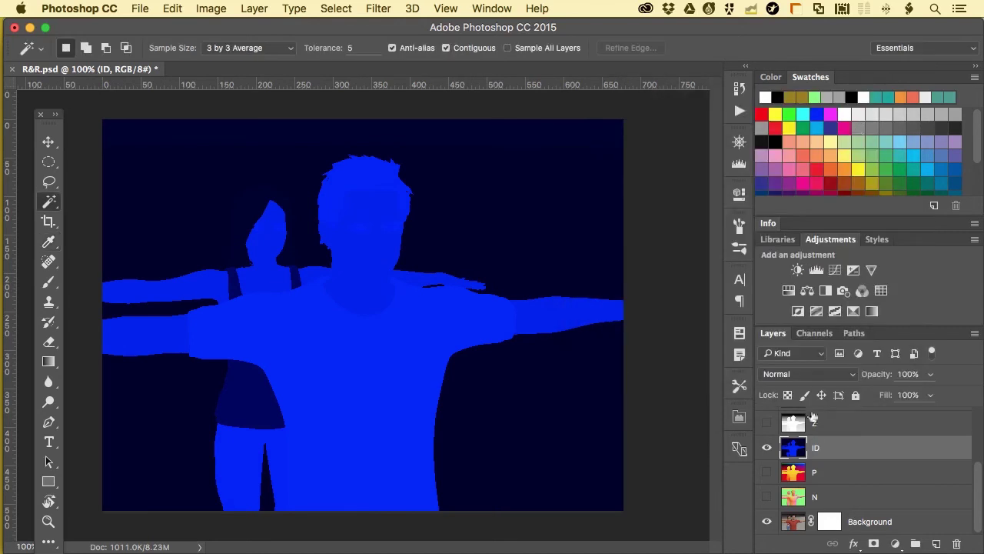
Step: Hide the ID layer, then show and select the greyscale Z depth layer
{"action": "left_click", "coordinate": [766, 448]}
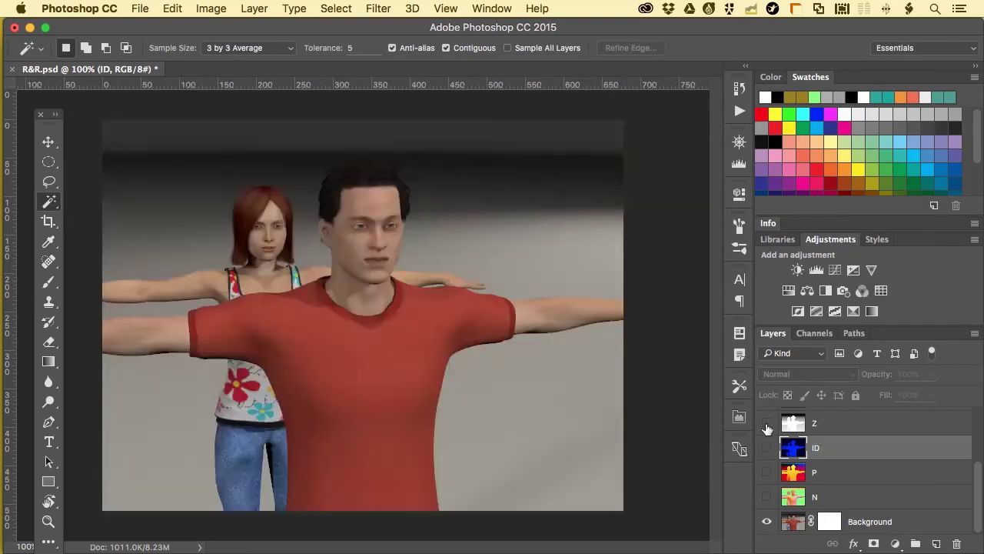
{"action": "left_click", "coordinate": [767, 423]}
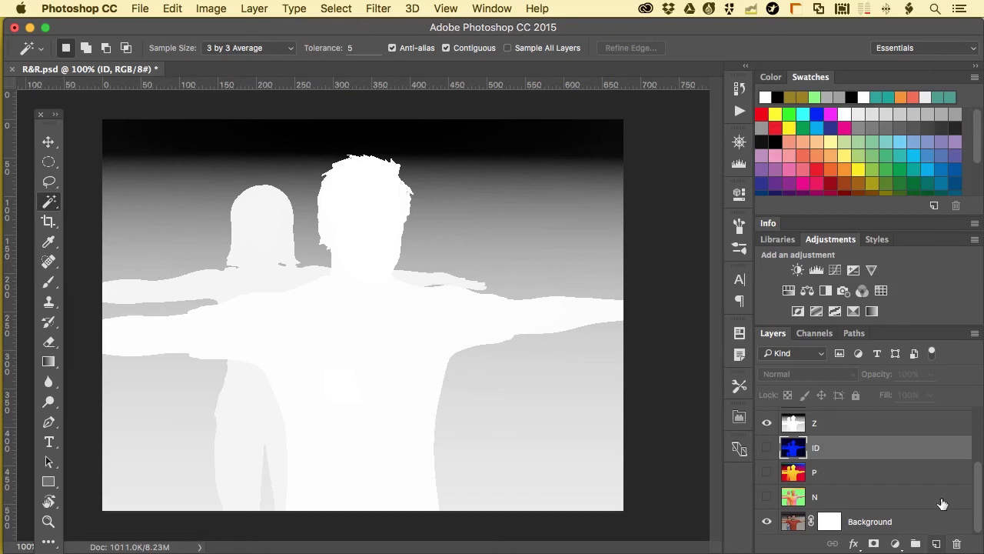
{"action": "left_click", "coordinate": [865, 430]}
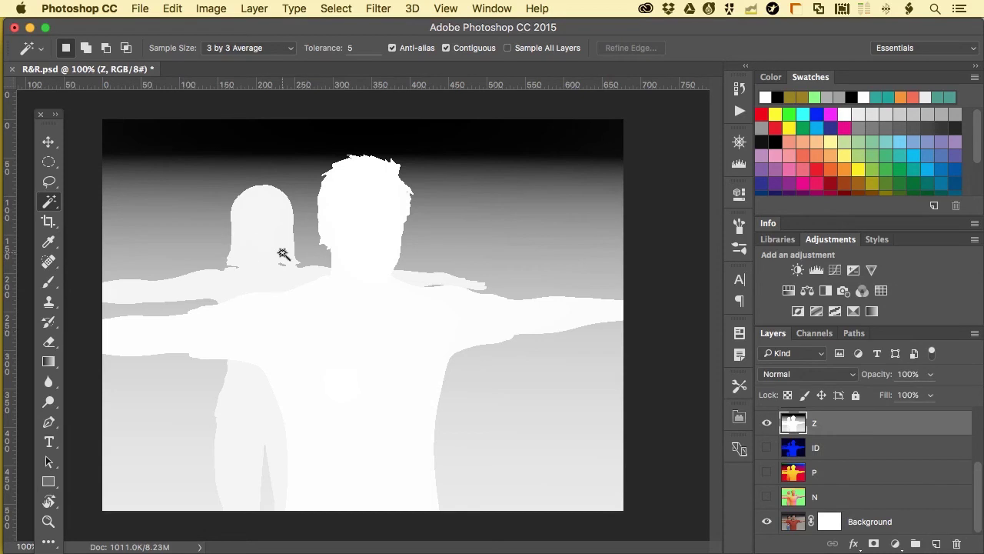
Step: Apply Levels to the Z depth layer with a 0.36 midtone to strengthen depth contrast
{"action": "key", "text": "super+l"}
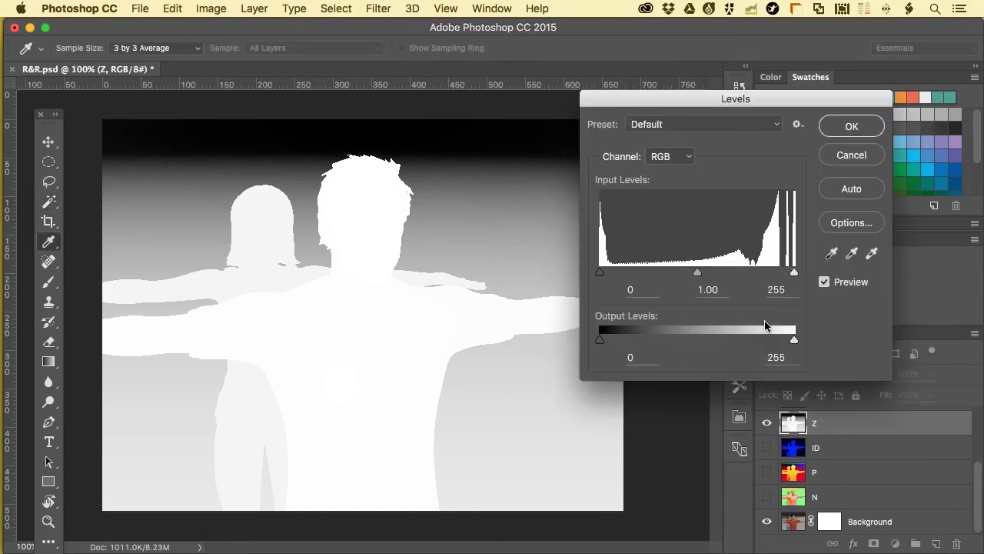
{"action": "left_click_drag", "start_coordinate": [795, 274], "coordinate": [816, 276]}
{"action": "left_click_drag", "start_coordinate": [697, 274], "coordinate": [751, 274]}
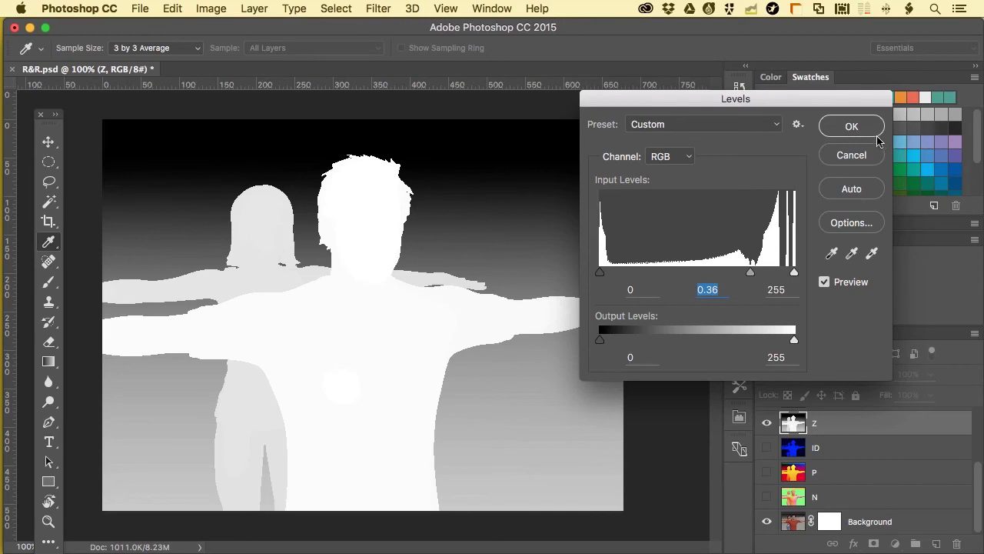
{"action": "left_click", "coordinate": [851, 131]}
{"action": "key", "text": "w"}
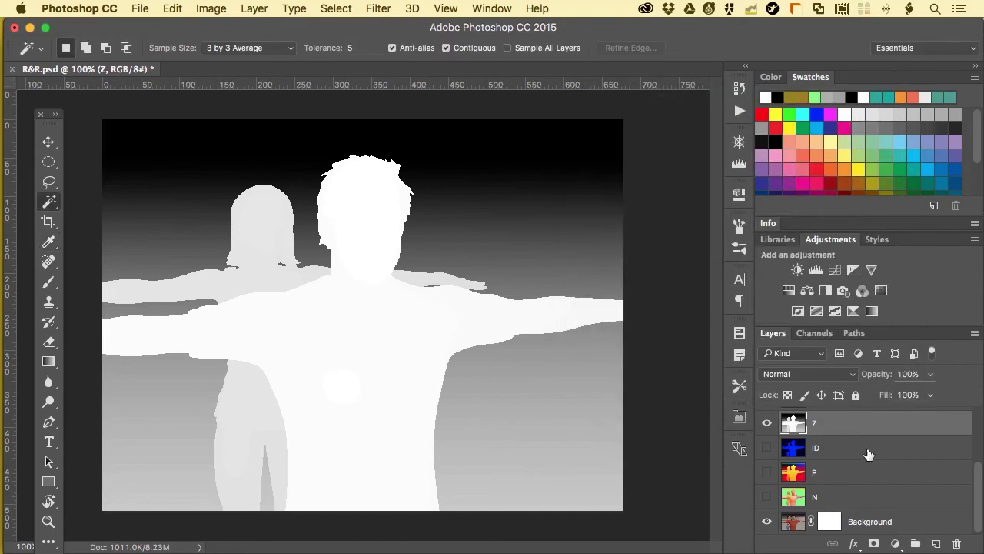
Step: Convert the Z depth layer to a smart object from its layer context menu
{"action": "right_click", "coordinate": [832, 428]}
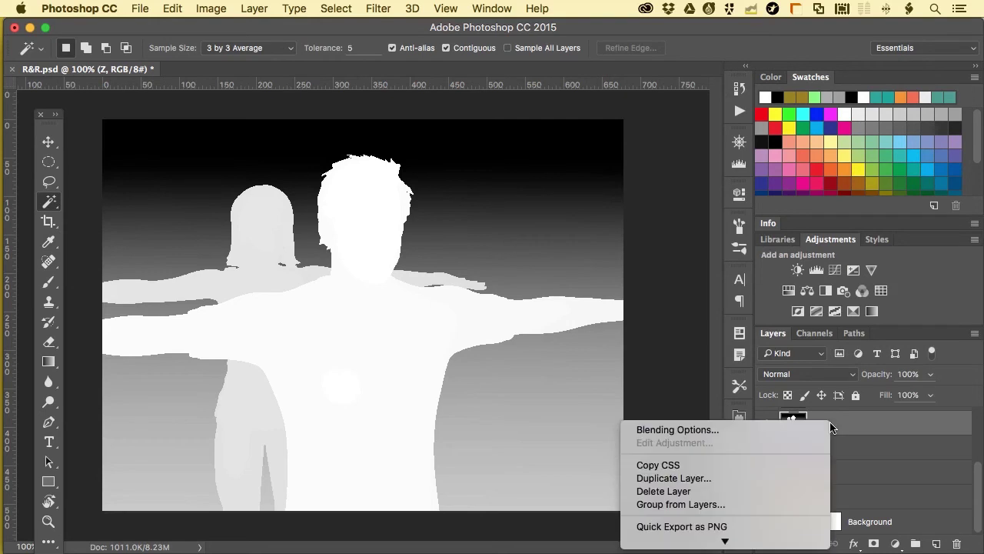
{"action": "mouse_move", "coordinate": [697, 547]}
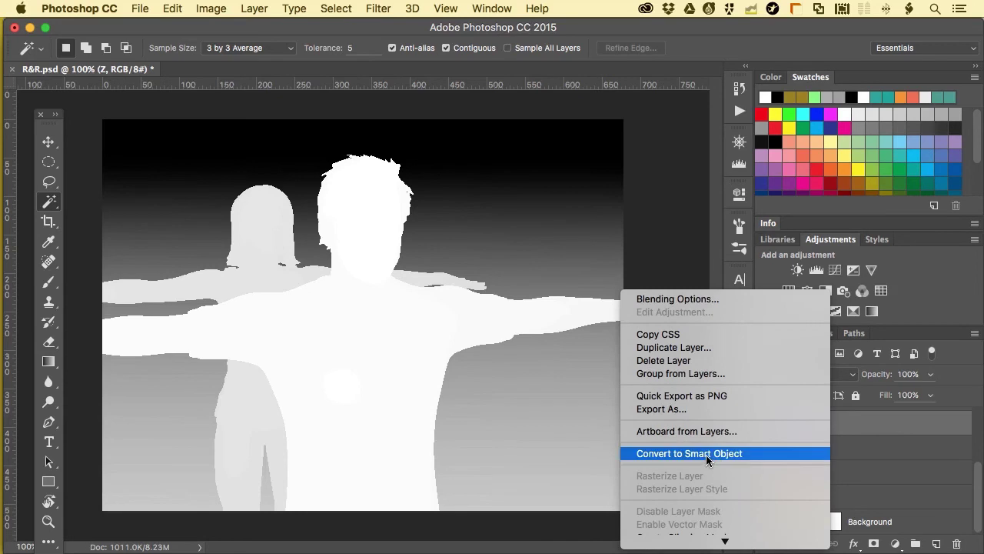
{"action": "left_click", "coordinate": [778, 454]}
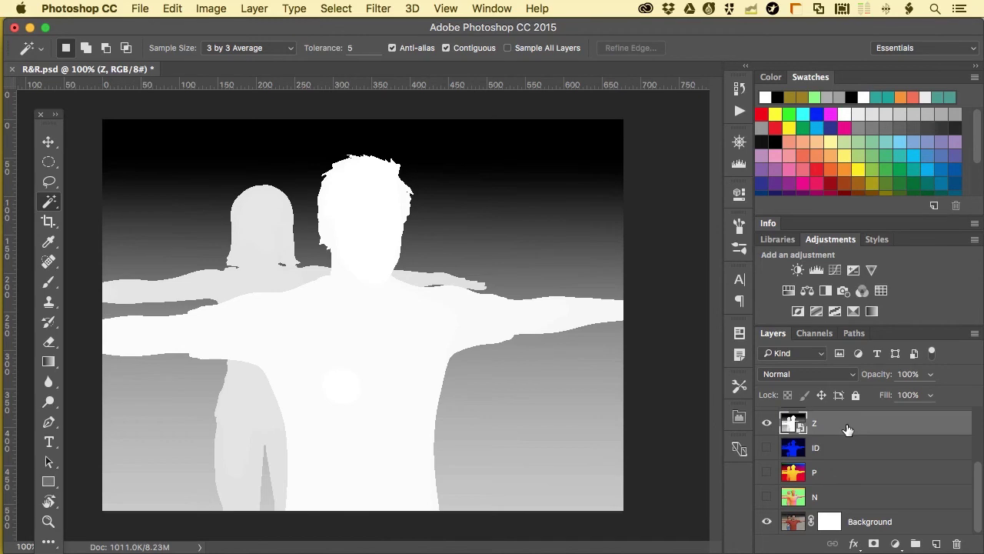
Step: Add a Gaussian Blur smart filter with a radius of about 0.9 pixels to the Z smart object
{"action": "left_click", "coordinate": [375, 10]}
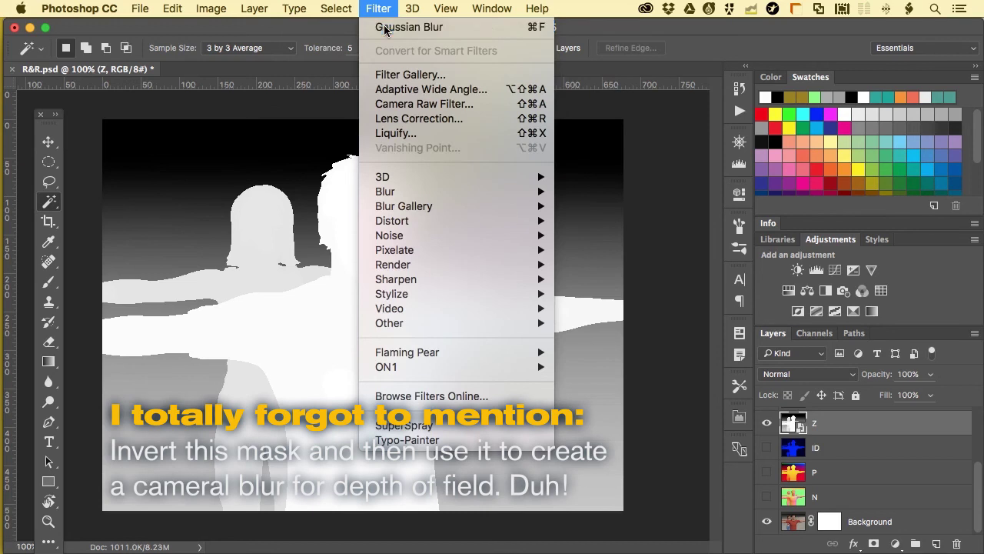
{"action": "left_click", "coordinate": [383, 29]}
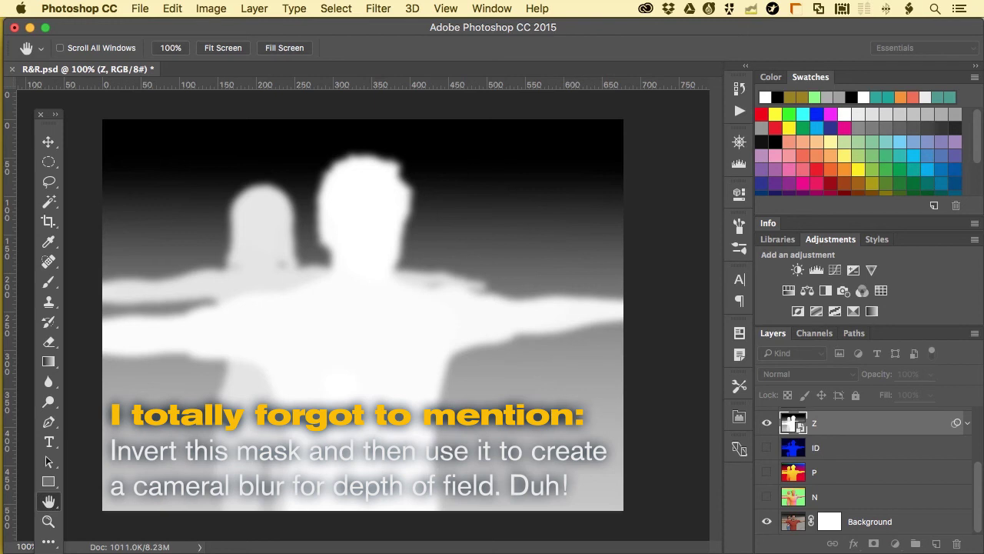
{"action": "key", "text": "super+alt+f"}
{"action": "left_click_drag", "start_coordinate": [576, 226], "coordinate": [471, 129]}
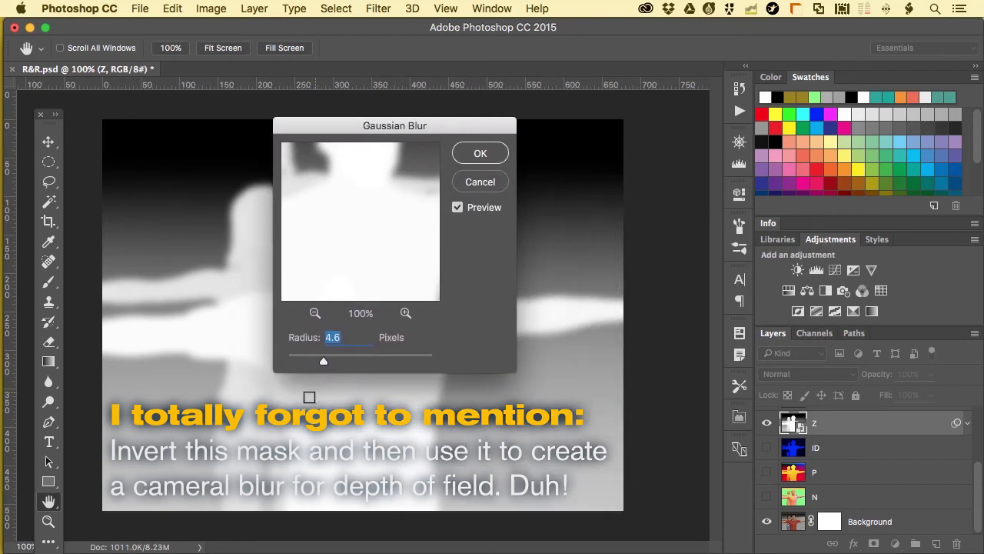
{"action": "left_click_drag", "start_coordinate": [327, 361], "coordinate": [295, 364]}
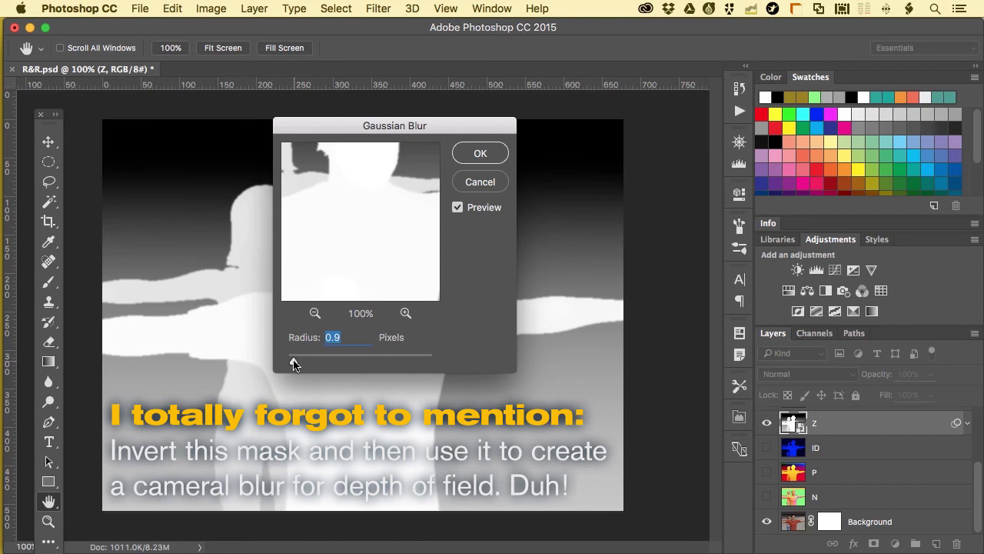
{"action": "left_click", "coordinate": [473, 155]}
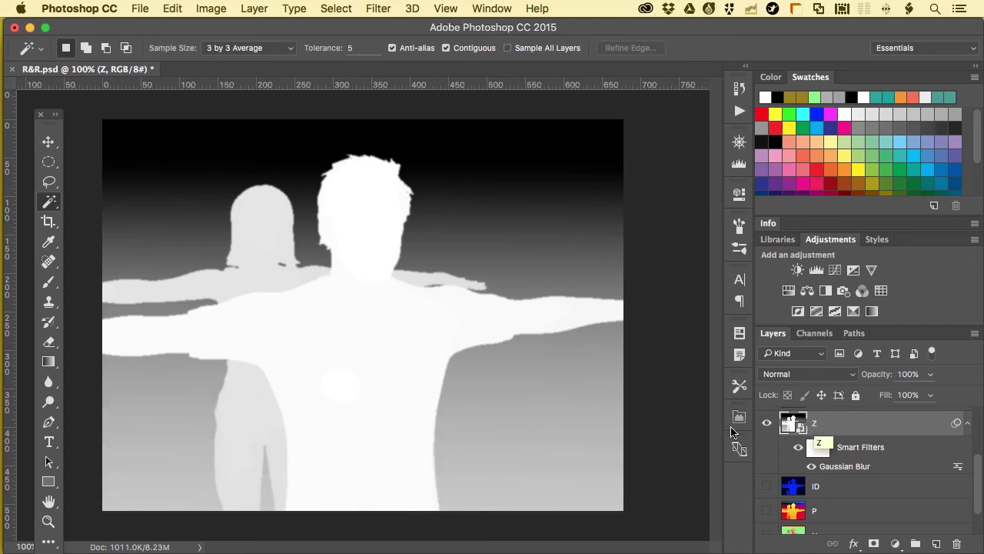
Step: Hide the blurred Z depth layer so the full-colour Background render shows again
{"action": "left_click", "coordinate": [766, 424]}
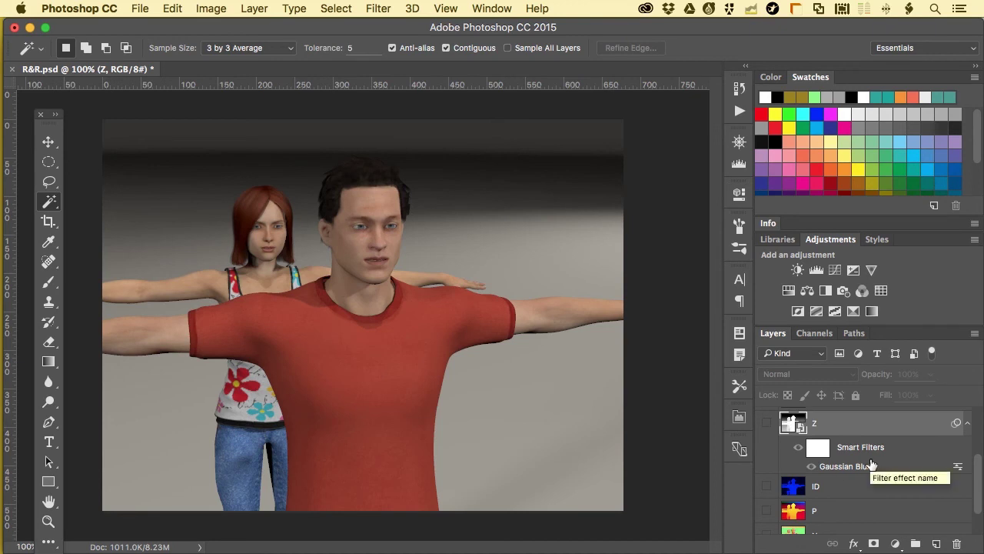
{"action": "scroll", "coordinate": [872, 469], "scroll_direction": "down", "scroll_amount": 2}
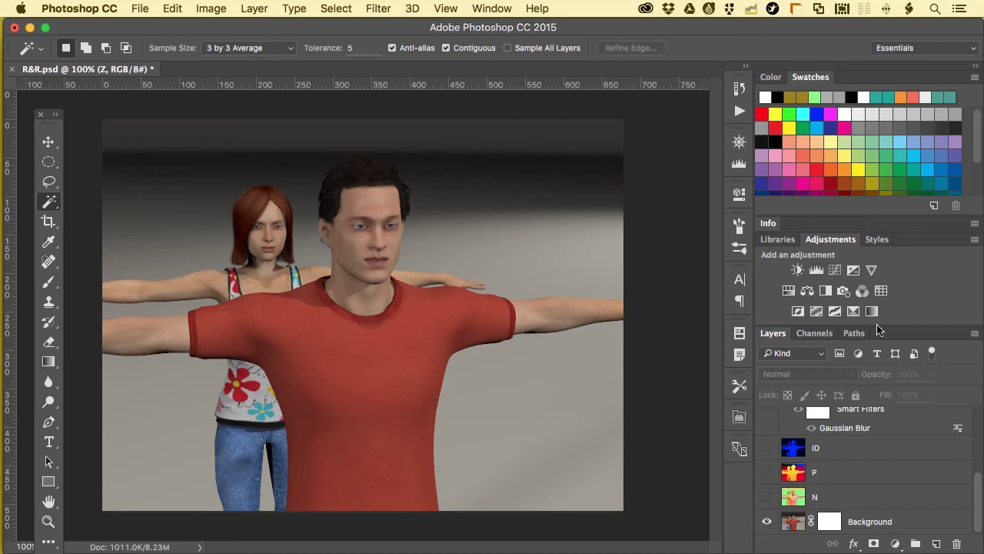
Step: Add a Photo Filter adjustment layer using Cooling Filter (80) at roughly 39% density
{"action": "left_click", "coordinate": [844, 292]}
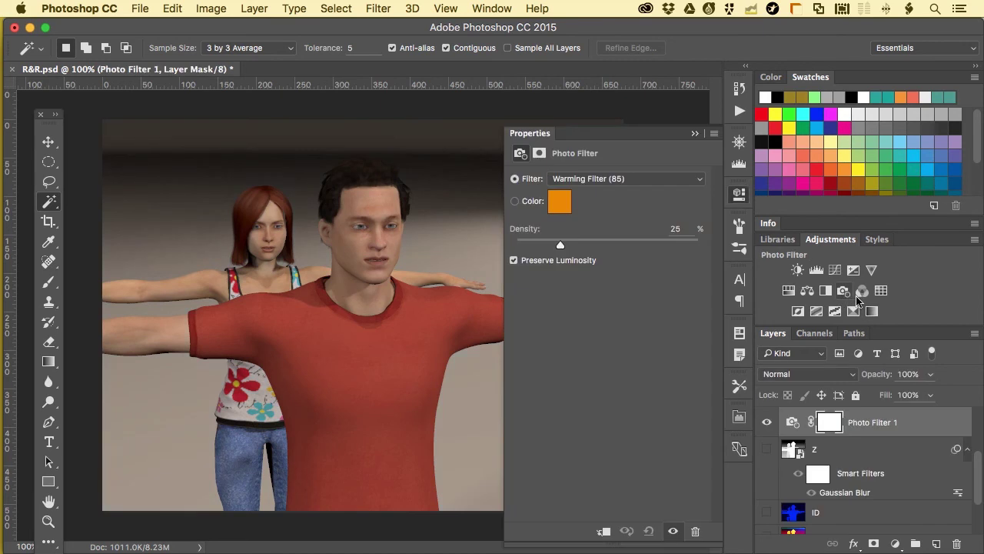
{"action": "left_click", "coordinate": [671, 180]}
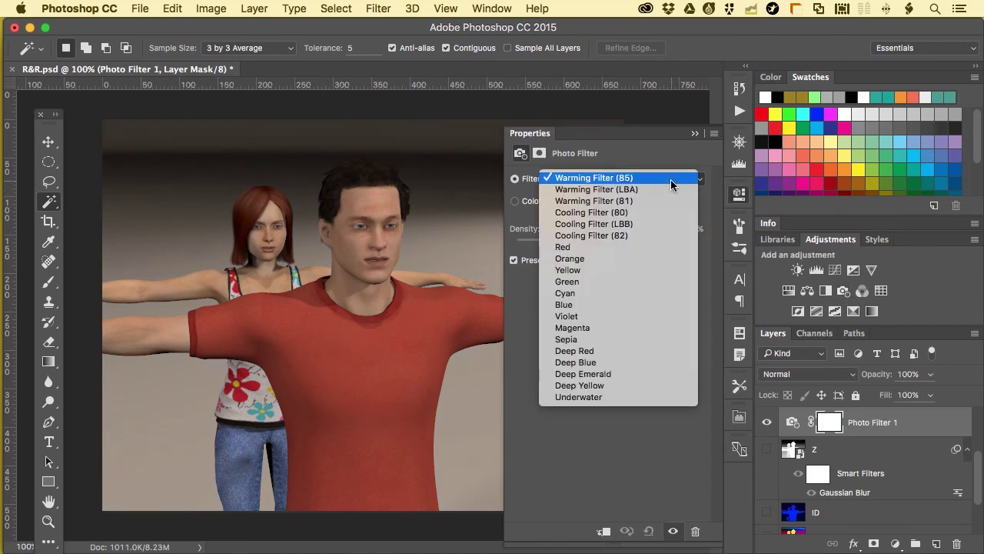
{"action": "left_click", "coordinate": [656, 213]}
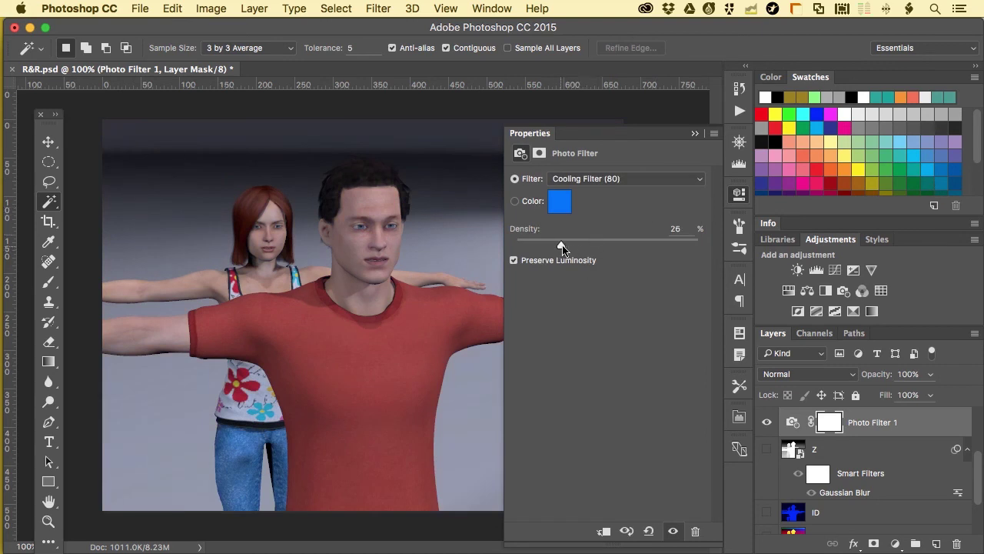
{"action": "left_click_drag", "start_coordinate": [561, 246], "coordinate": [593, 246]}
{"action": "left_click", "coordinate": [693, 135]}
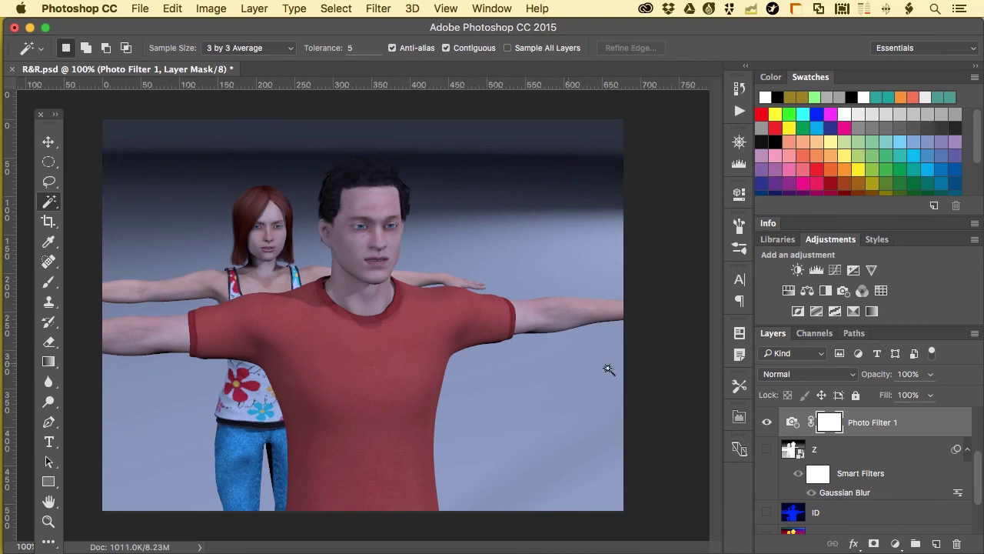
Step: Show the N normal-map layer, hide Photo Filter 1 and move it higher in the stack
{"action": "scroll", "coordinate": [866, 471], "scroll_direction": "down", "scroll_amount": 3}
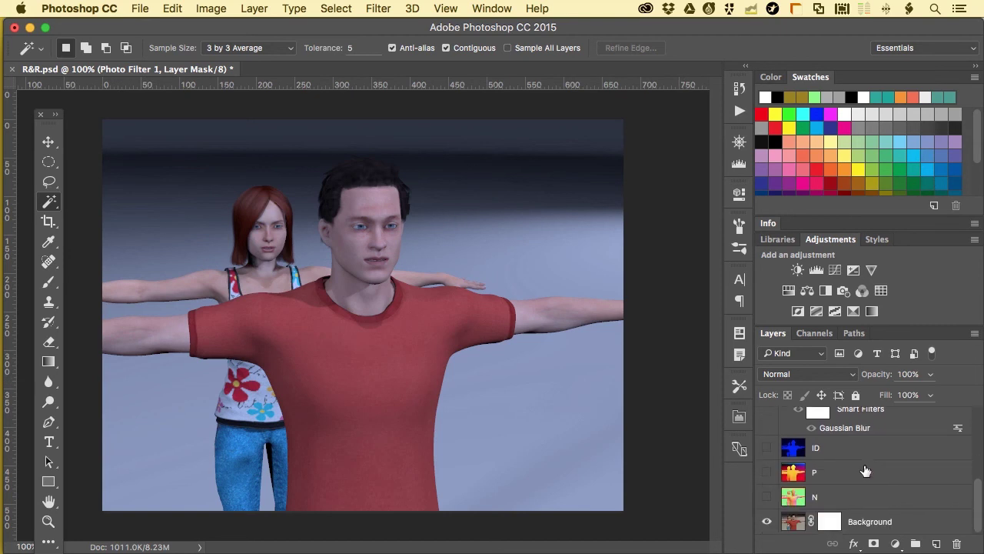
{"action": "left_click", "coordinate": [767, 498]}
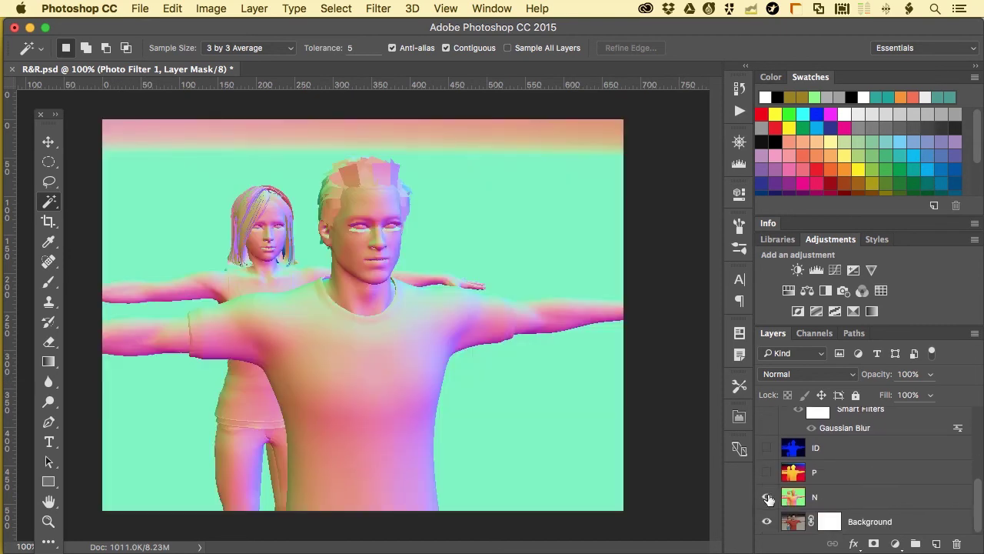
{"action": "scroll", "coordinate": [771, 498], "scroll_direction": "up", "scroll_amount": 5}
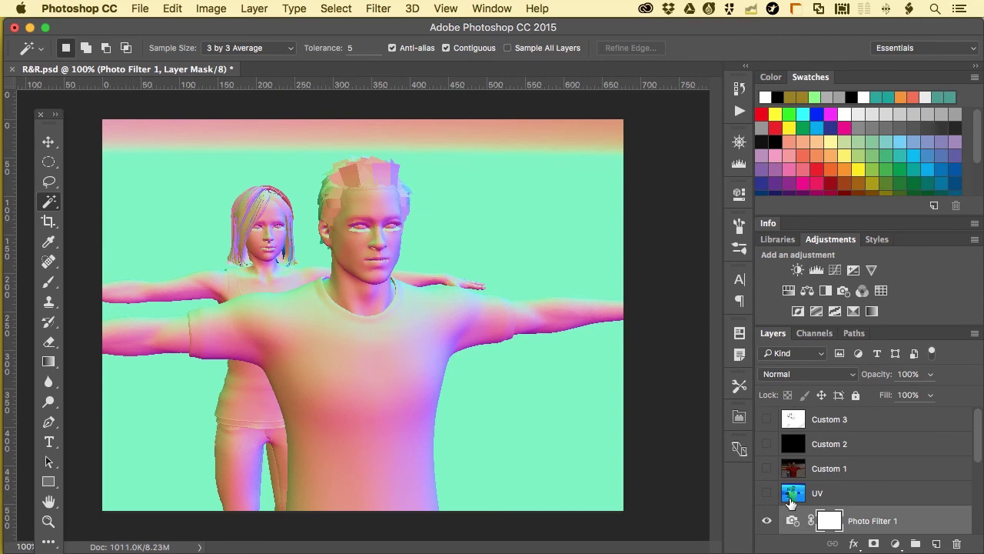
{"action": "left_click", "coordinate": [767, 521]}
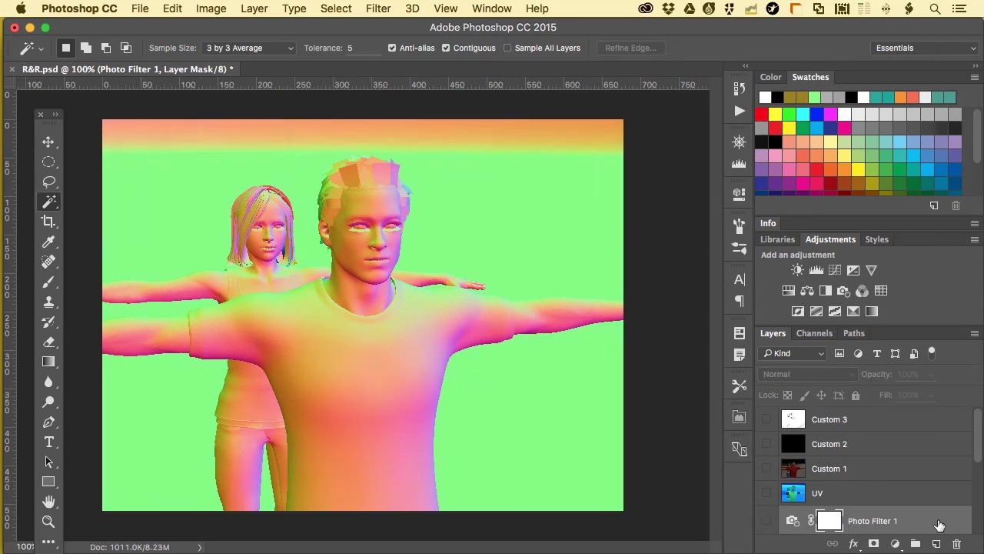
{"action": "left_click_drag", "start_coordinate": [936, 522], "coordinate": [918, 408]}
Step: Preview the UV and Custom 1 passes briefly, then show the black Custom 2 layer
{"action": "scroll", "coordinate": [869, 506], "scroll_direction": "down", "scroll_amount": 2}
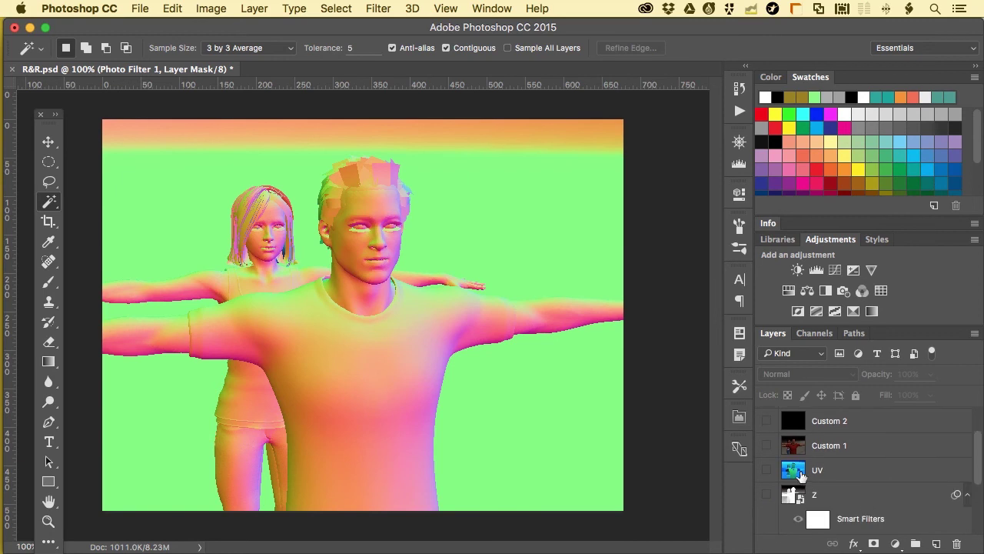
{"action": "left_click", "coordinate": [767, 470]}
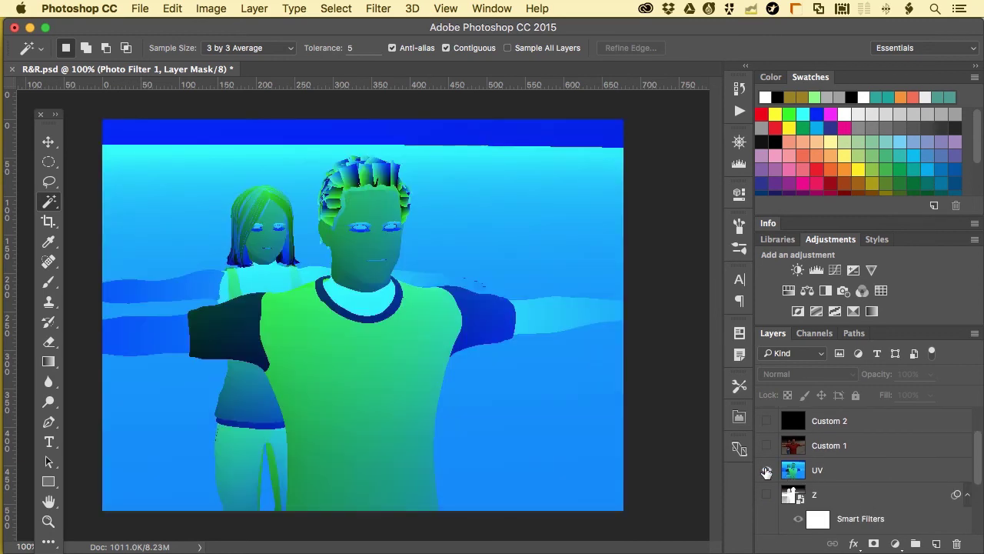
{"action": "left_click", "coordinate": [766, 471]}
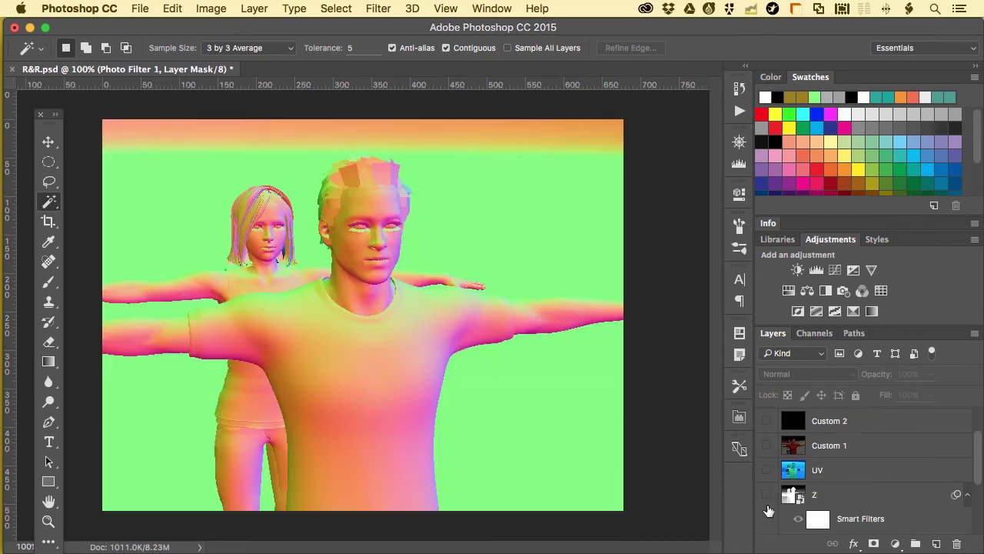
{"action": "scroll", "coordinate": [798, 471], "scroll_direction": "up", "scroll_amount": 1}
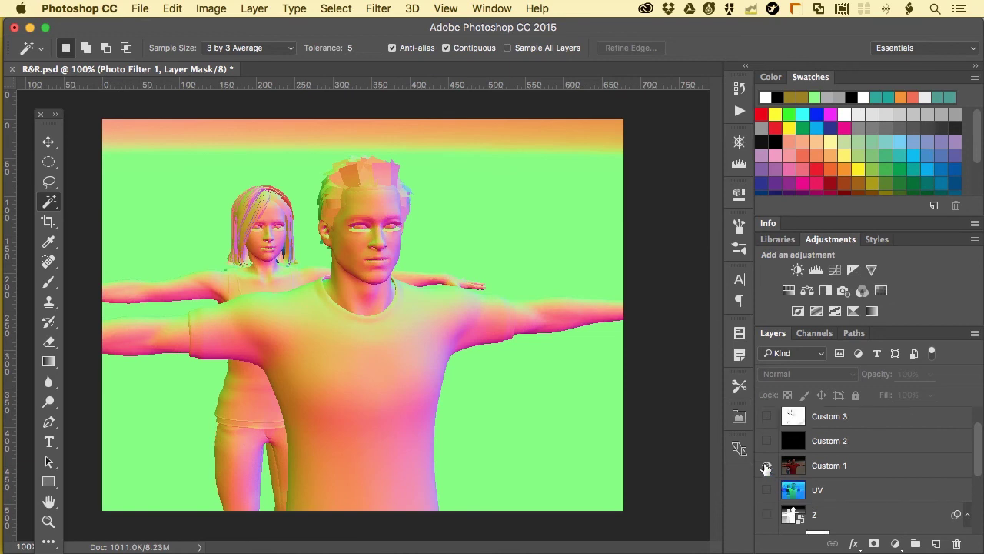
{"action": "left_click", "coordinate": [766, 466]}
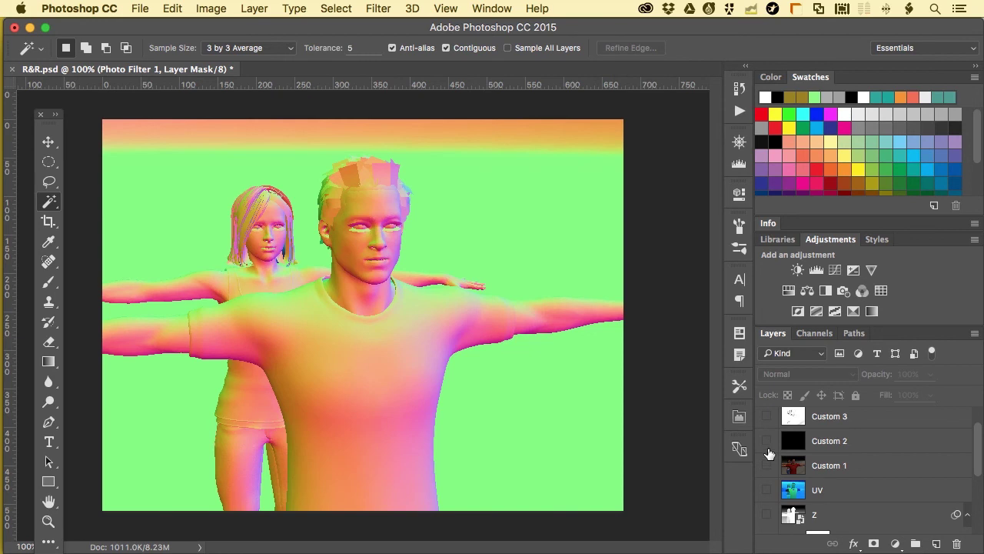
{"action": "left_click", "coordinate": [766, 467]}
{"action": "left_click", "coordinate": [767, 442]}
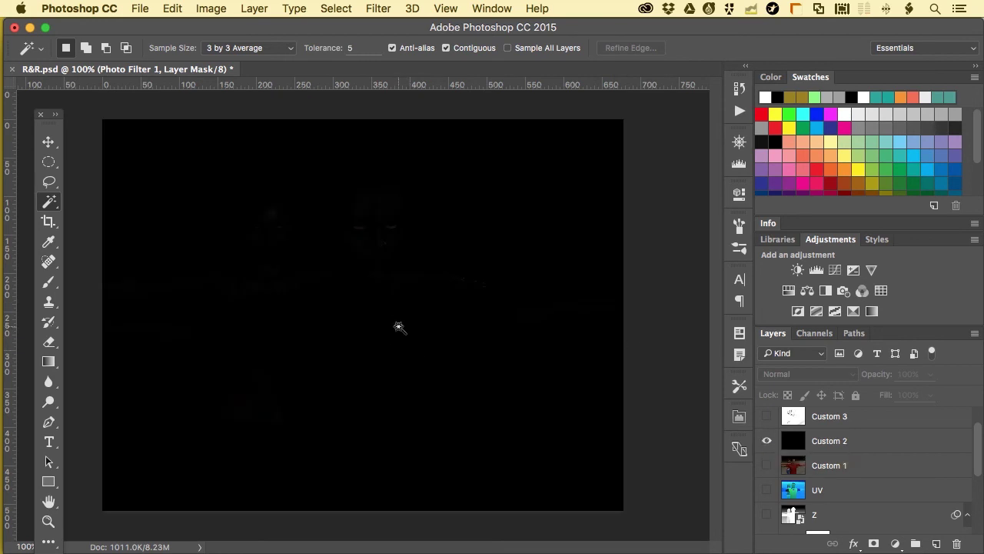
Step: Apply Levels to Custom 2 with the white input lowered to 81, faintly revealing the figures
{"action": "left_click", "coordinate": [918, 444]}
{"action": "key", "text": "super+l"}
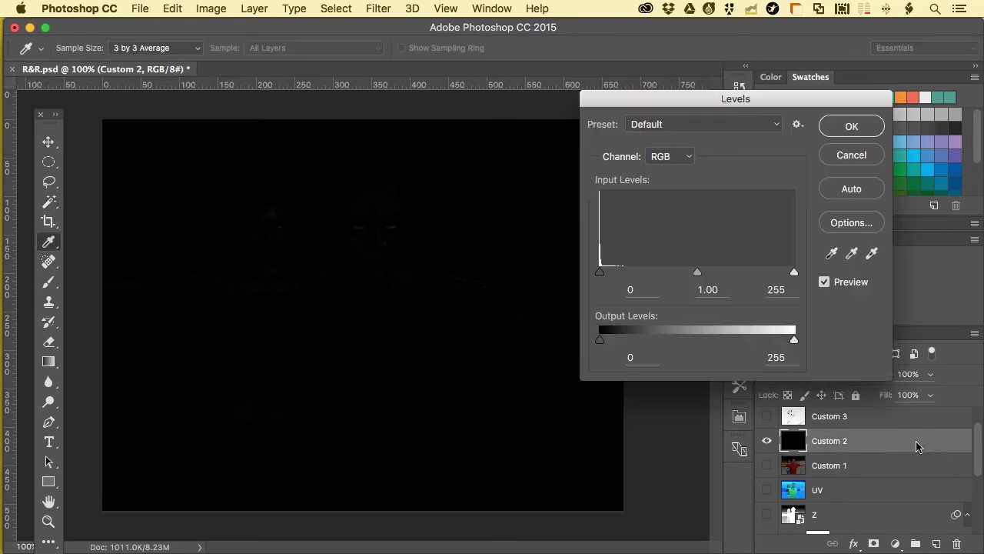
{"action": "left_click_drag", "start_coordinate": [794, 272], "coordinate": [631, 276]}
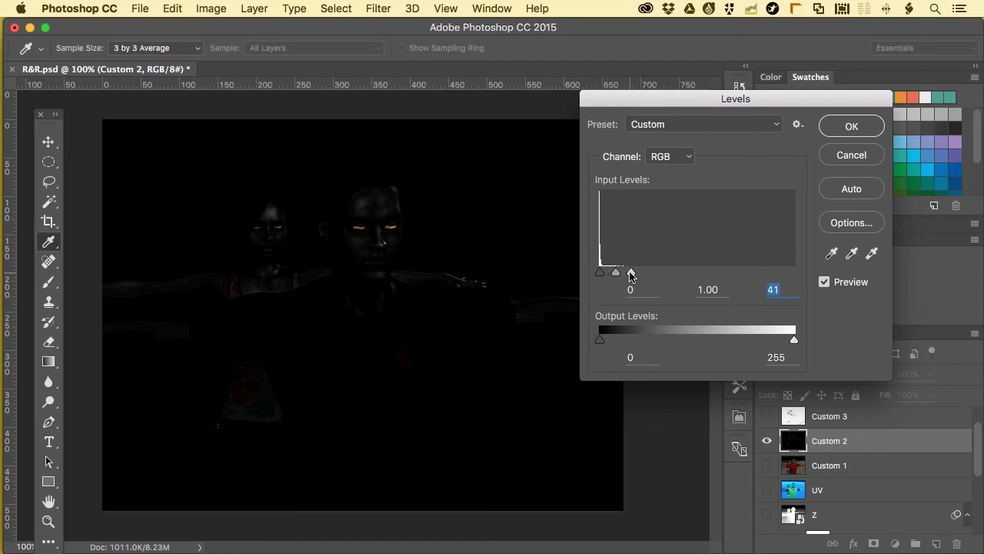
{"action": "left_click", "coordinate": [849, 128]}
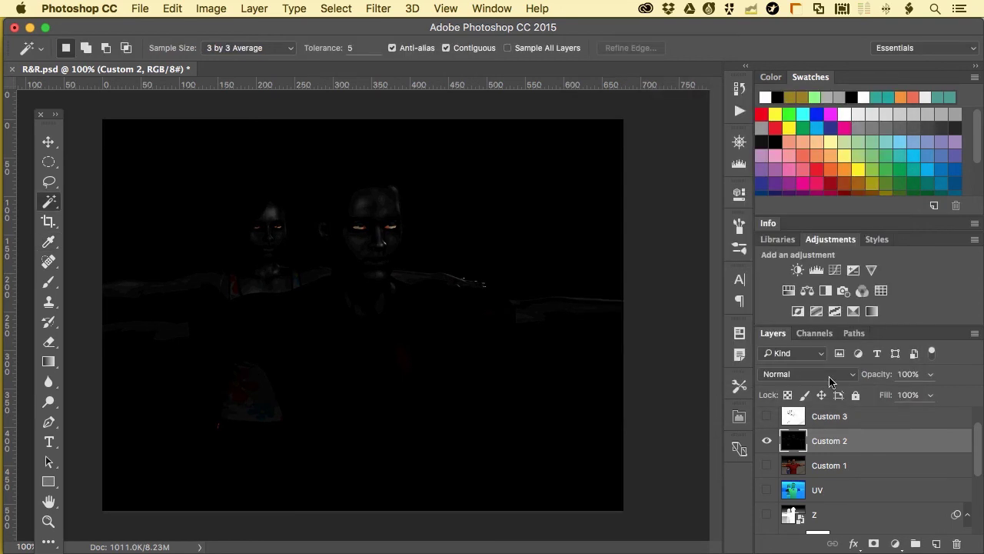
Step: Hide Custom 2, show and select Custom 3, and set its blend mode to Multiply
{"action": "left_click", "coordinate": [766, 440]}
{"action": "left_click", "coordinate": [767, 416]}
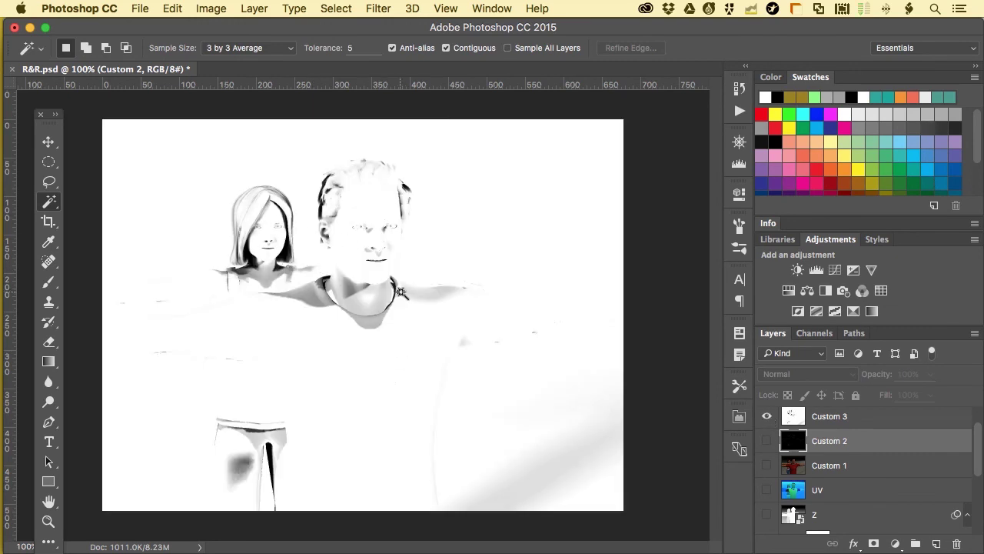
{"action": "left_click", "coordinate": [852, 418]}
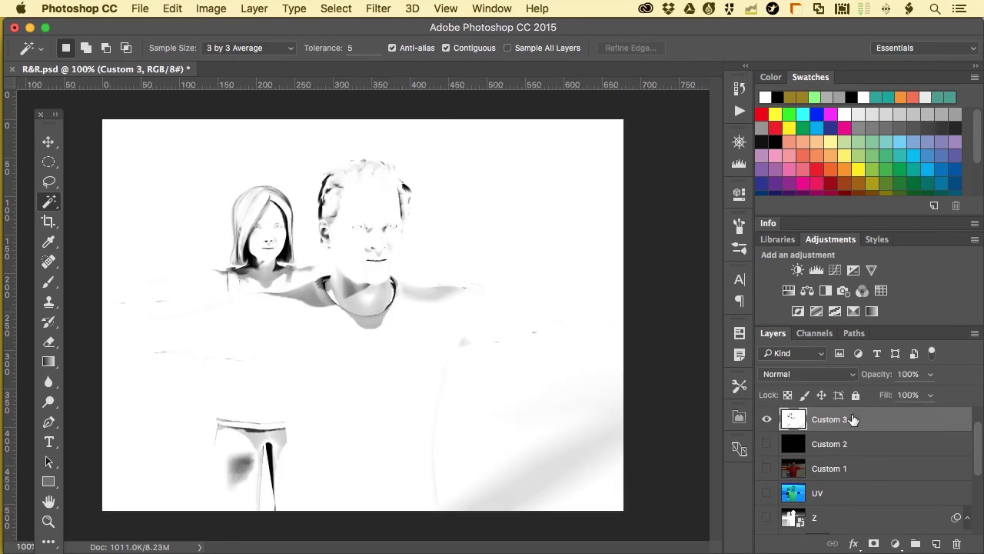
{"action": "left_click", "coordinate": [809, 377]}
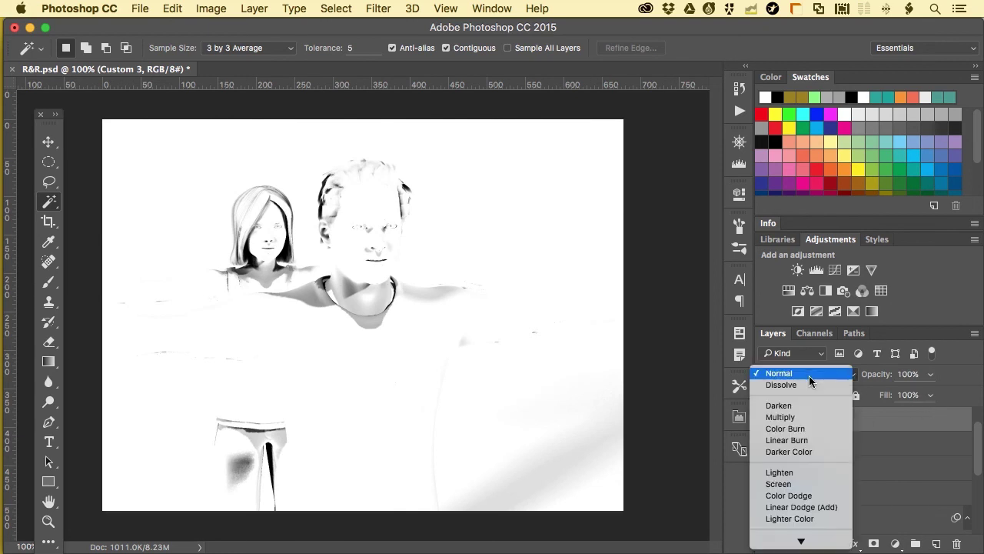
{"action": "left_click", "coordinate": [781, 417]}
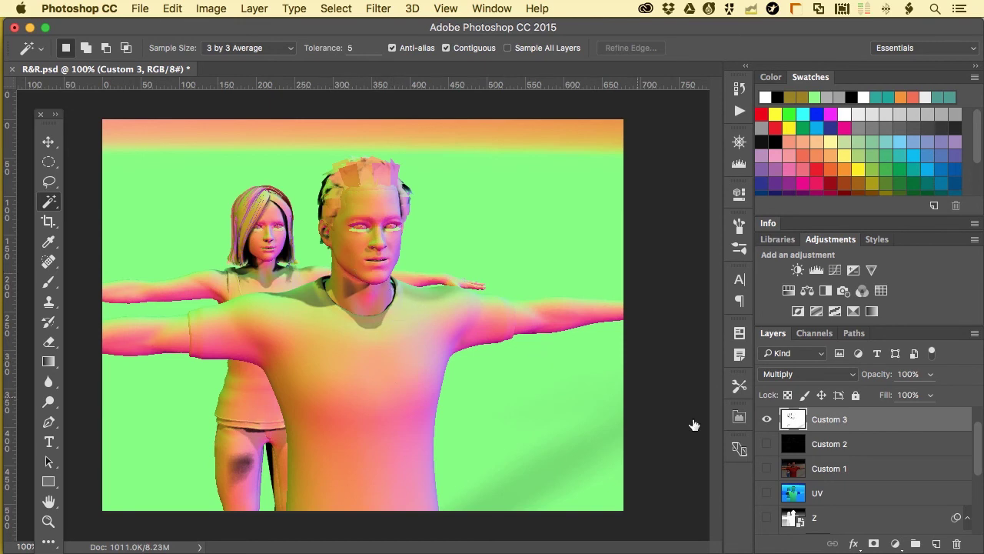
Step: Toggle the N normal map off and back on, then hide Custom 3
{"action": "scroll", "coordinate": [784, 461], "scroll_direction": "down", "scroll_amount": 5}
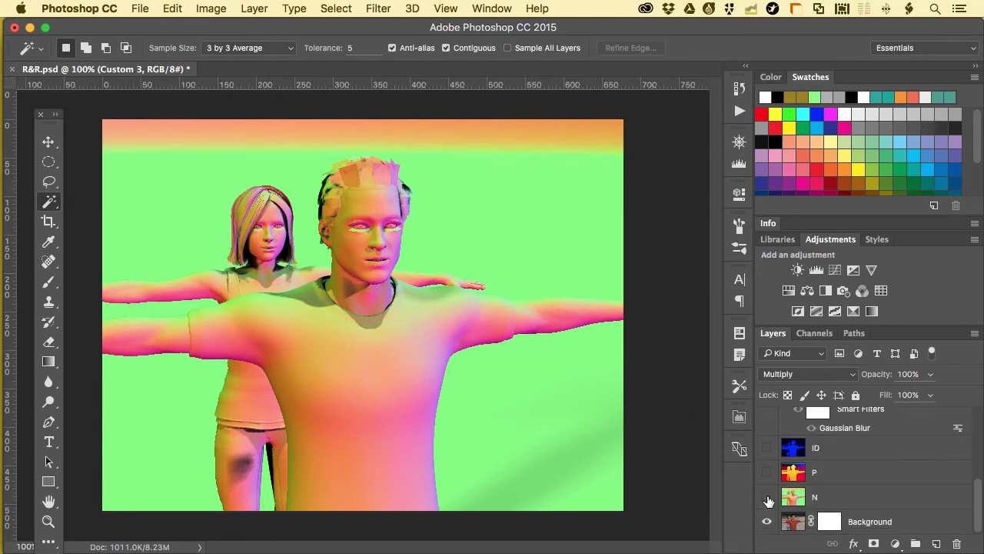
{"action": "left_click", "coordinate": [768, 498]}
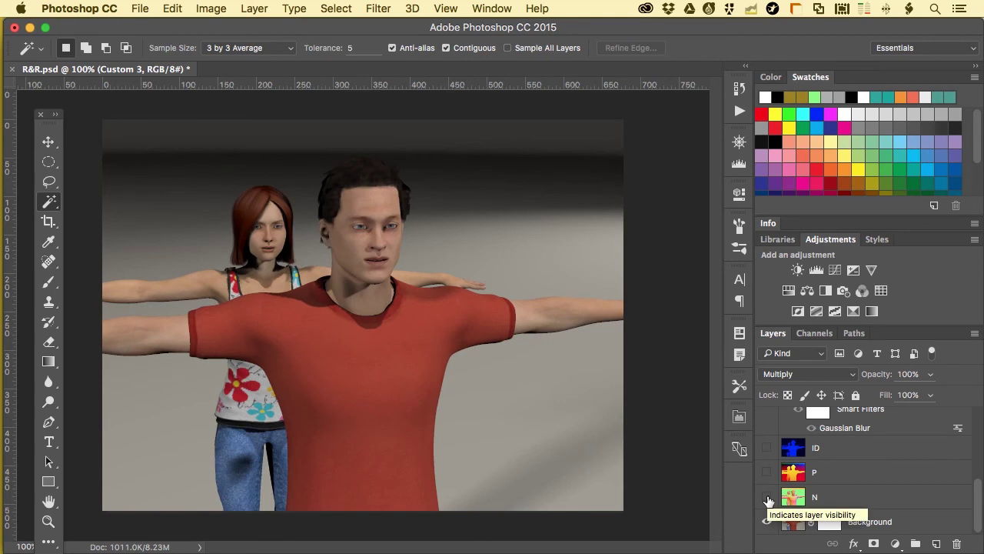
{"action": "left_click", "coordinate": [767, 500]}
{"action": "scroll", "coordinate": [768, 492], "scroll_direction": "up", "scroll_amount": 5}
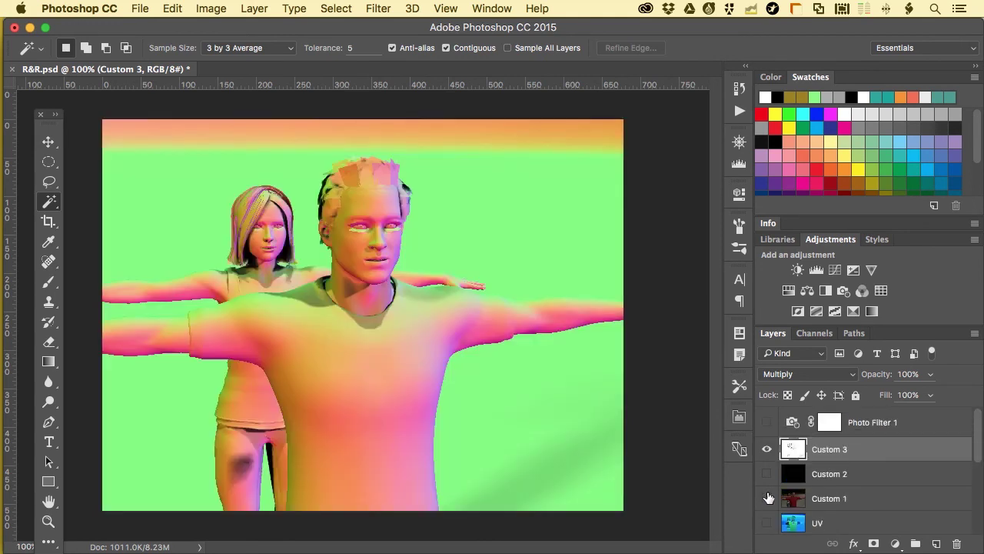
{"action": "left_click", "coordinate": [765, 451]}
{"action": "scroll", "coordinate": [820, 474], "scroll_direction": "down", "scroll_amount": 5}
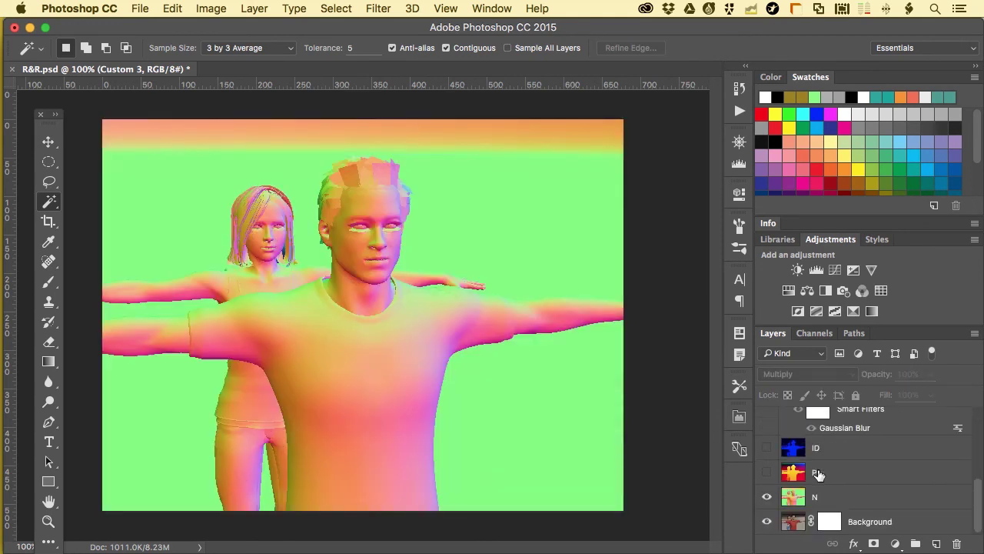
Step: On layer N, make a Color Range selection sampled from the man's hair at fuzziness 120
{"action": "left_click", "coordinate": [836, 499]}
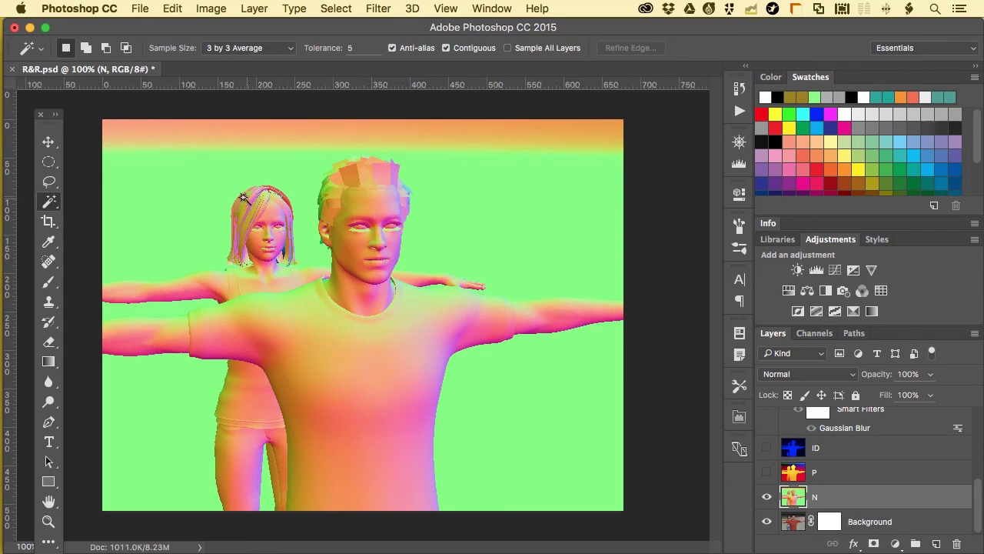
{"action": "left_click", "coordinate": [328, 11]}
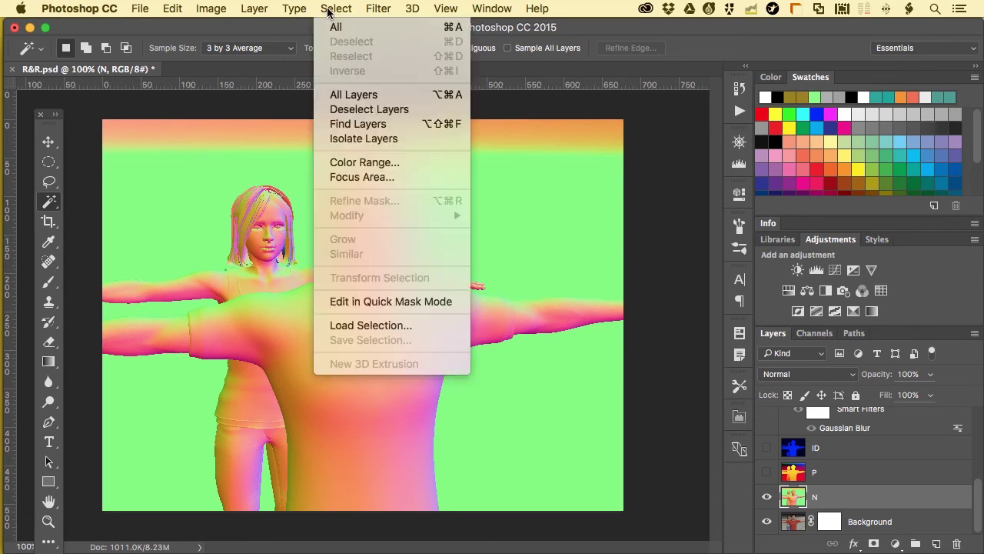
{"action": "left_click", "coordinate": [362, 162]}
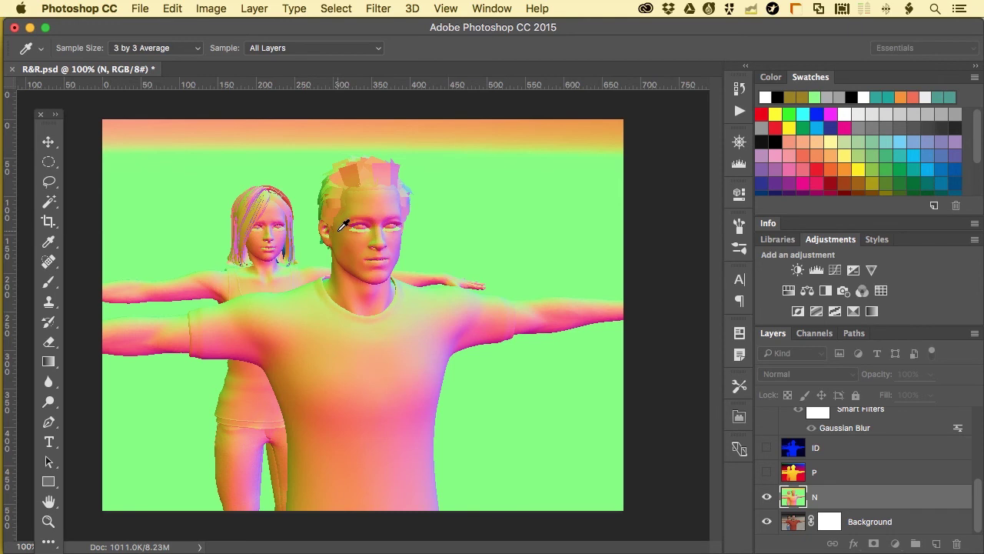
{"action": "left_click", "coordinate": [338, 229]}
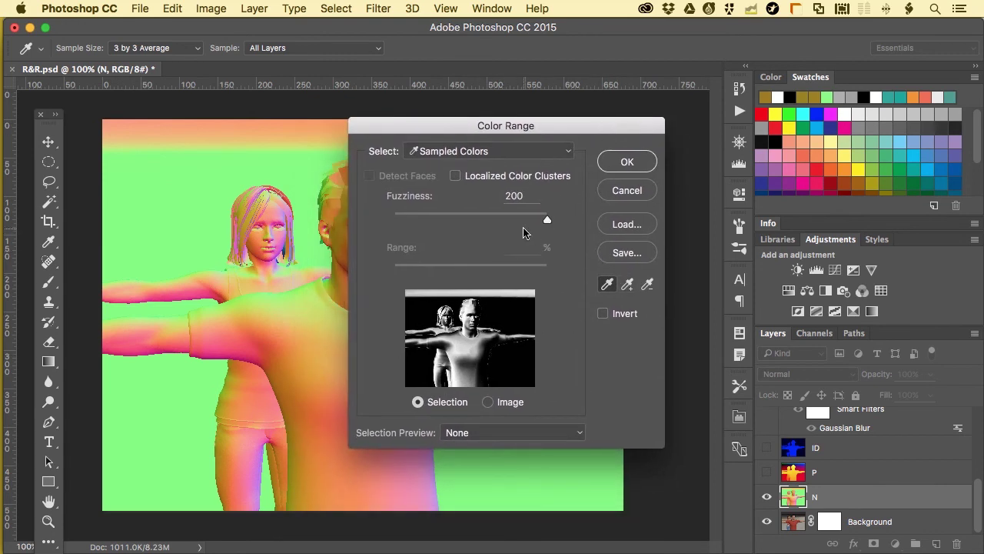
{"action": "left_click_drag", "start_coordinate": [544, 220], "coordinate": [486, 219]}
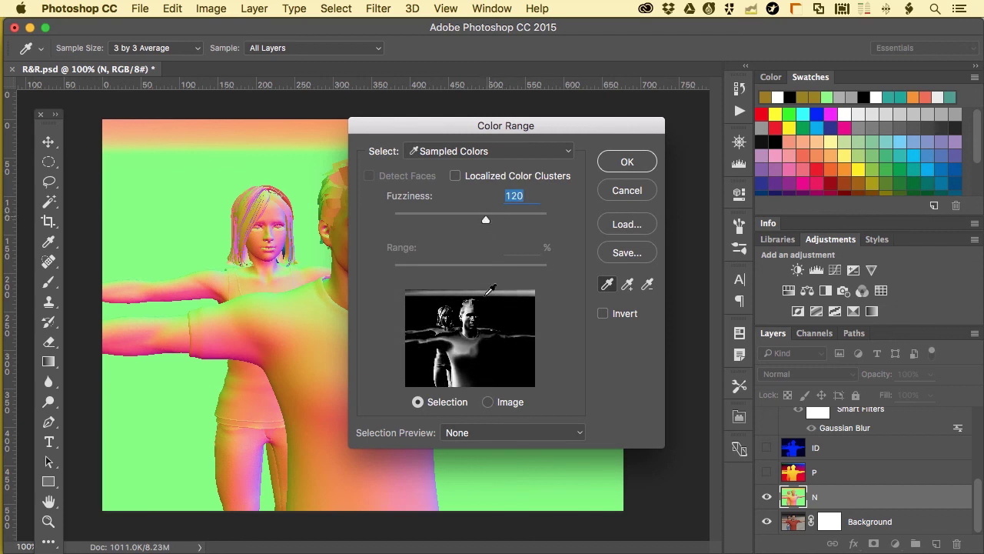
{"action": "left_click", "coordinate": [488, 402]}
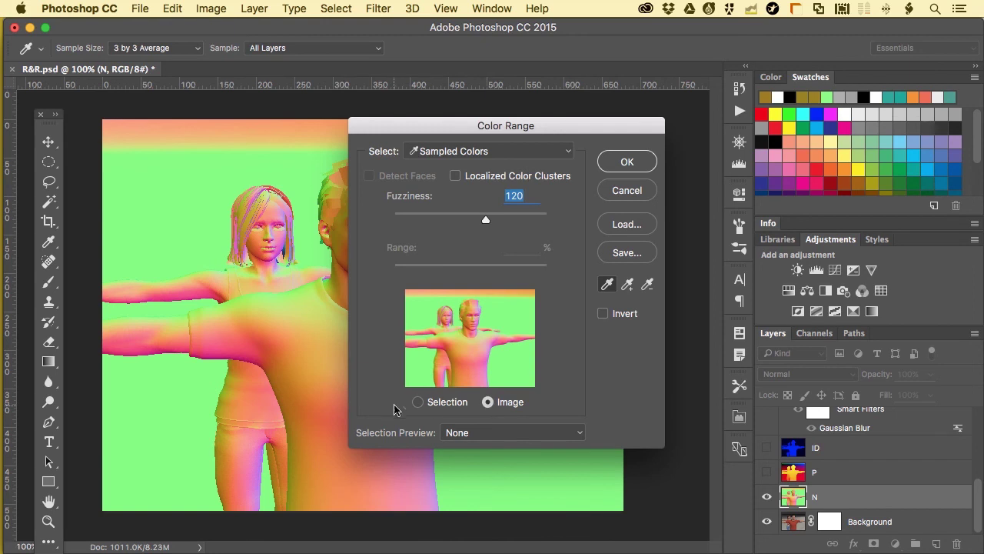
{"action": "left_click", "coordinate": [418, 402]}
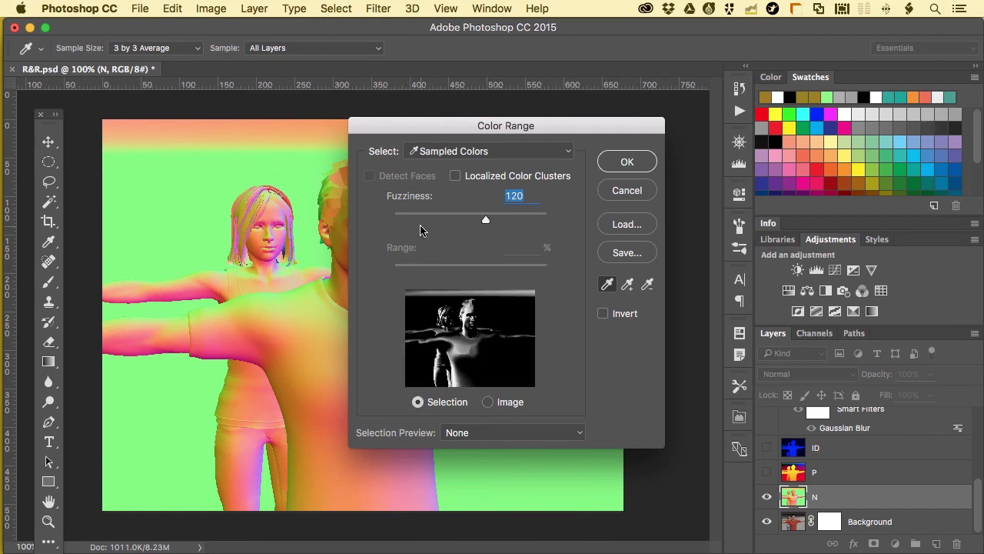
{"action": "left_click", "coordinate": [456, 177]}
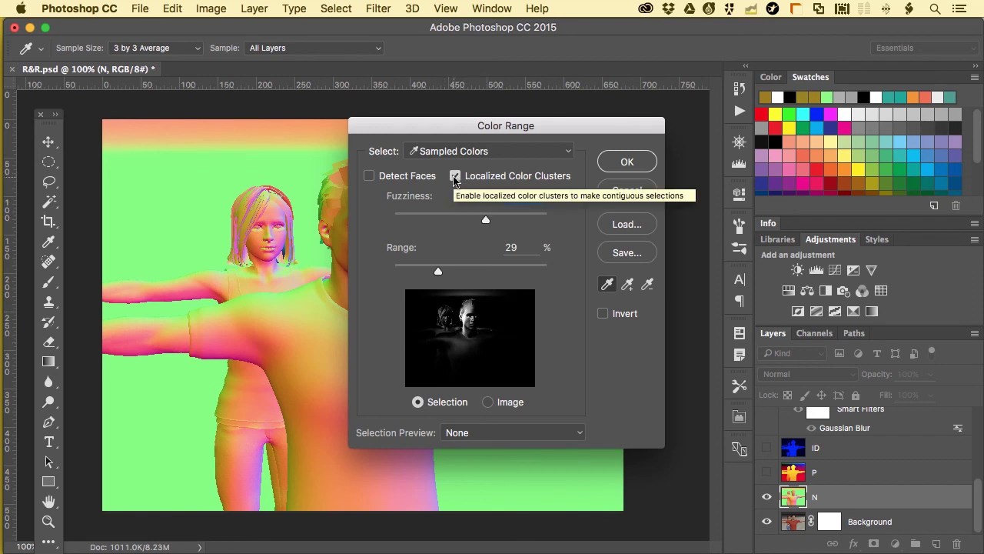
{"action": "left_click", "coordinate": [455, 177]}
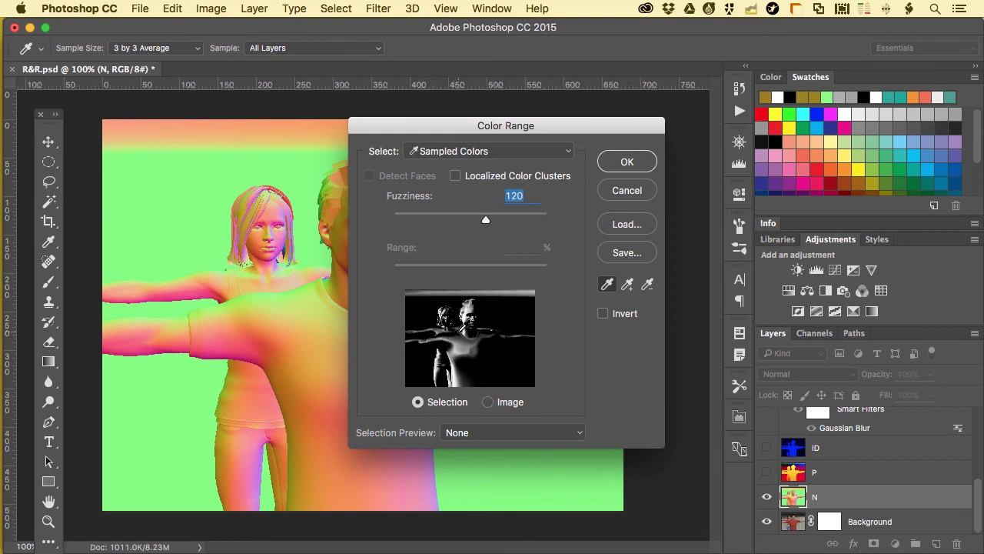
{"action": "left_click", "coordinate": [625, 163]}
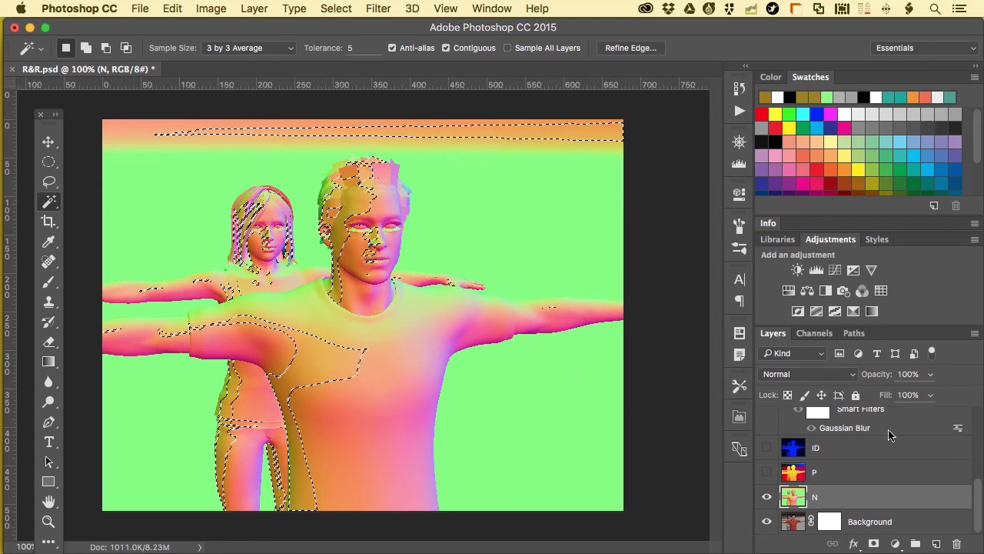
Step: Add a colorized Hue/Saturation layer masked to the selection, and hide layer N
{"action": "left_click", "coordinate": [789, 292]}
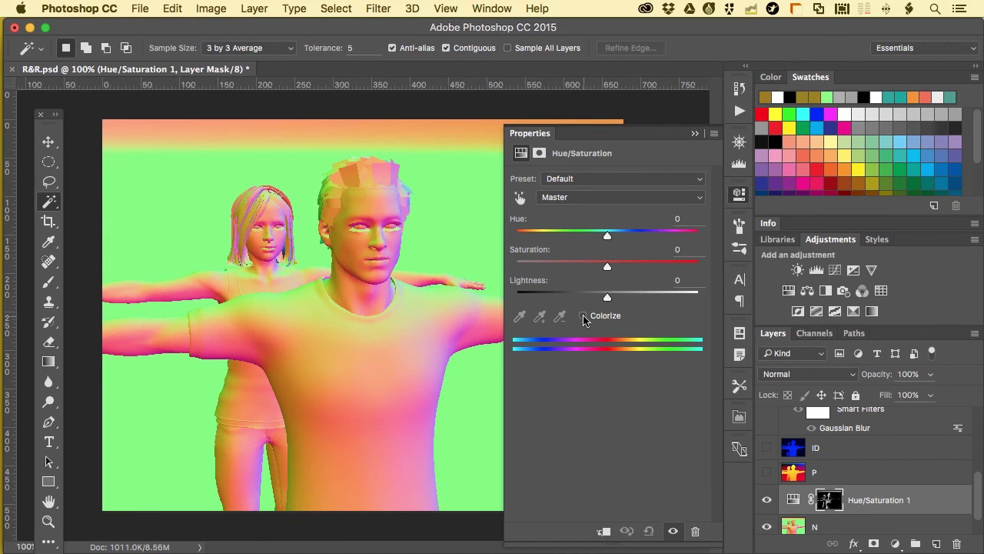
{"action": "left_click", "coordinate": [583, 316]}
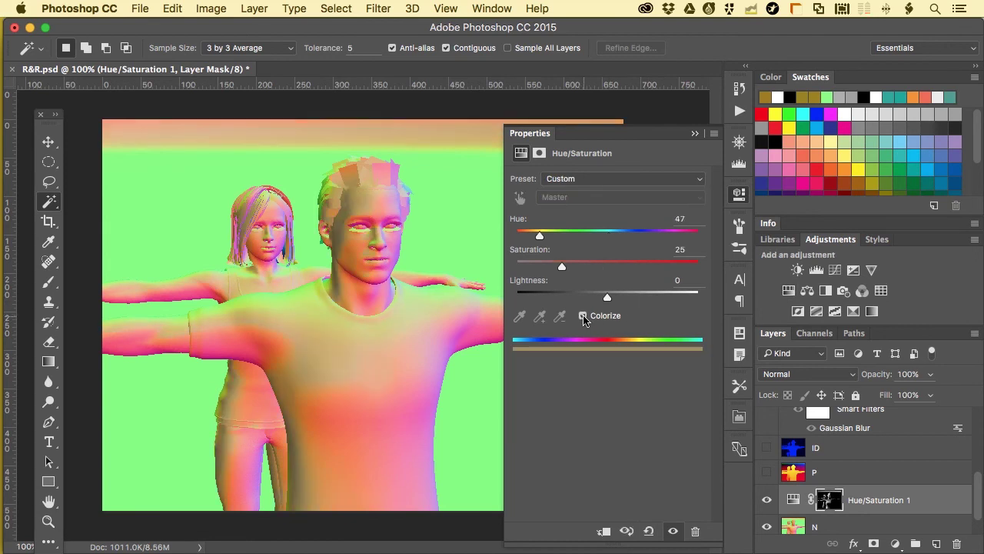
{"action": "scroll", "coordinate": [938, 521], "scroll_direction": "down", "scroll_amount": 2}
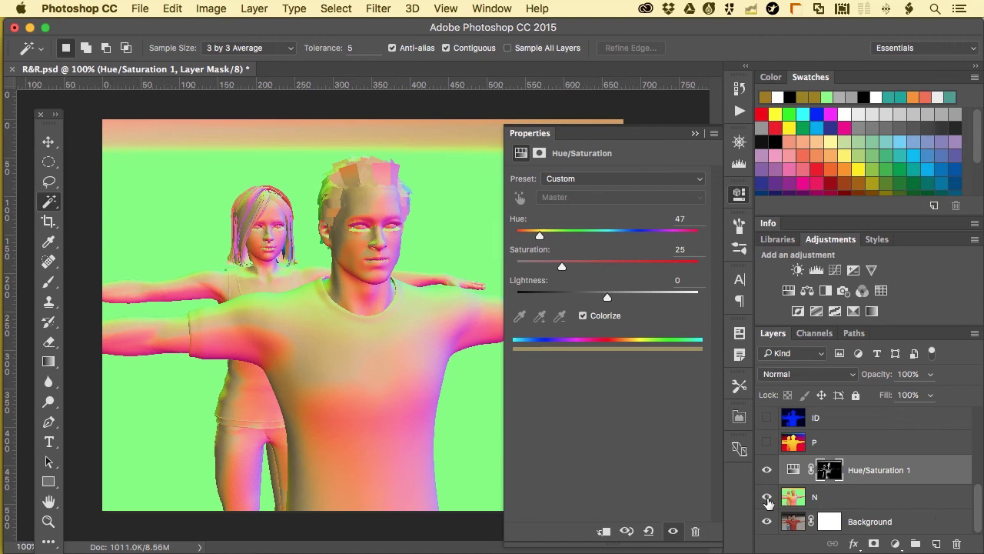
{"action": "left_click", "coordinate": [767, 498]}
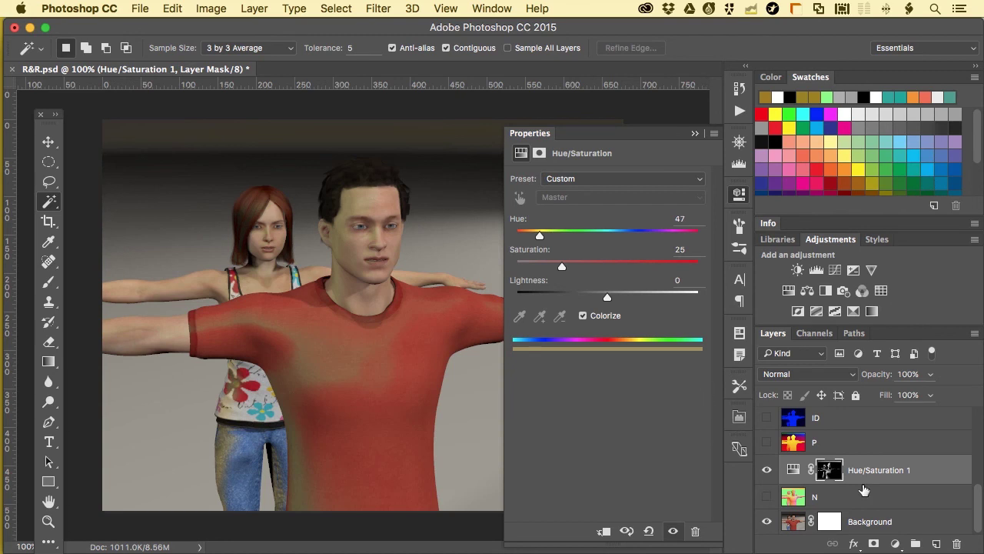
Step: Set the Hue/Saturation to Hue 29, Saturation 71 and Lightness +10
{"action": "left_click", "coordinate": [932, 476]}
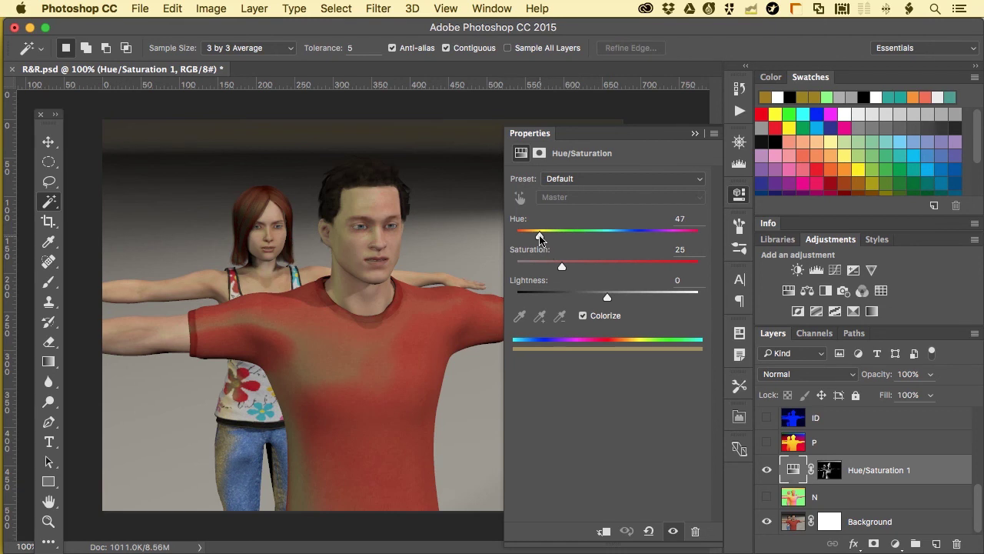
{"action": "left_click_drag", "start_coordinate": [565, 268], "coordinate": [646, 264]}
{"action": "left_click_drag", "start_coordinate": [539, 237], "coordinate": [532, 238]}
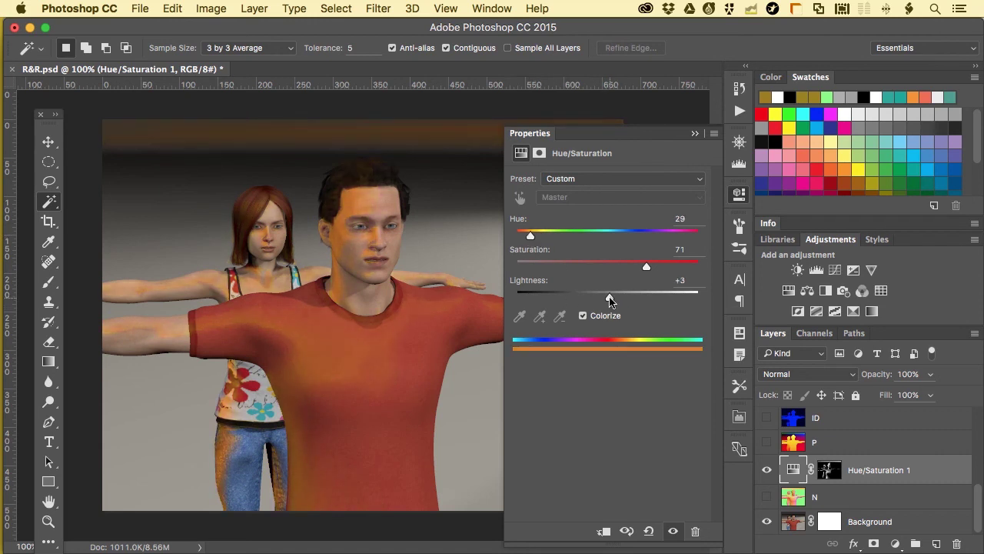
{"action": "left_click_drag", "start_coordinate": [609, 301], "coordinate": [618, 295]}
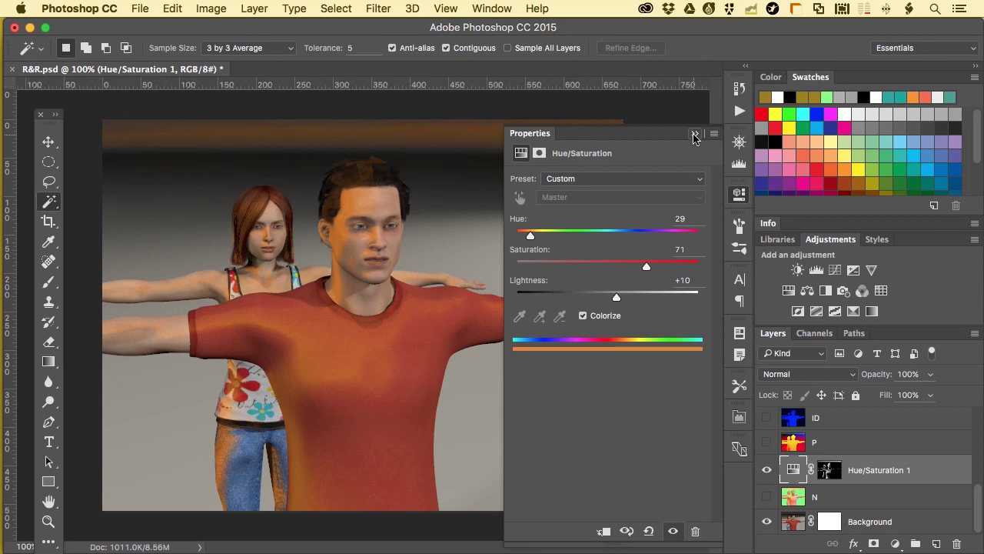
Step: Collapse Properties, view the Hue/Saturation 1 mask in grayscale, then return to the colour render
{"action": "left_click", "coordinate": [694, 136]}
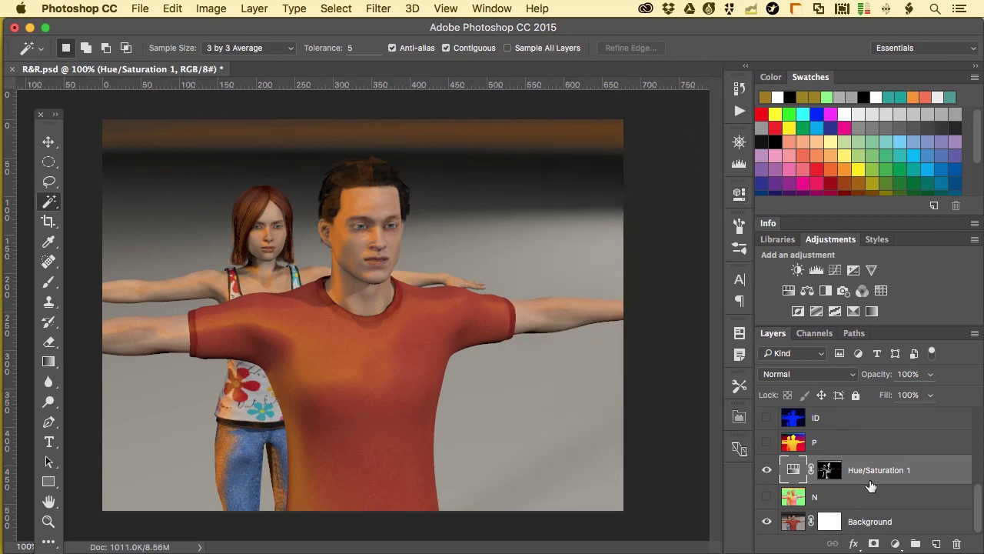
{"action": "left_click", "coordinate": [829, 475]}
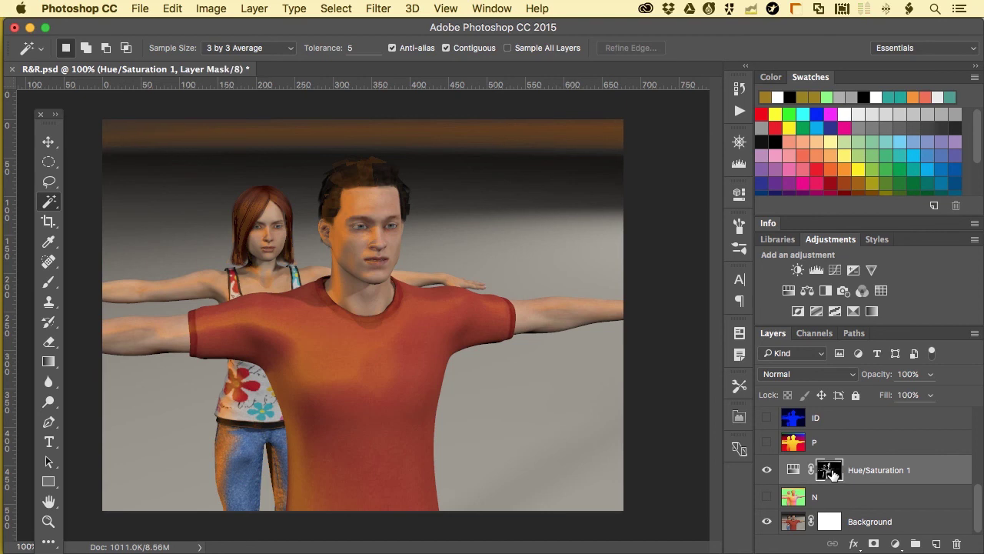
{"action": "left_click", "coordinate": [829, 475], "text": "alt"}
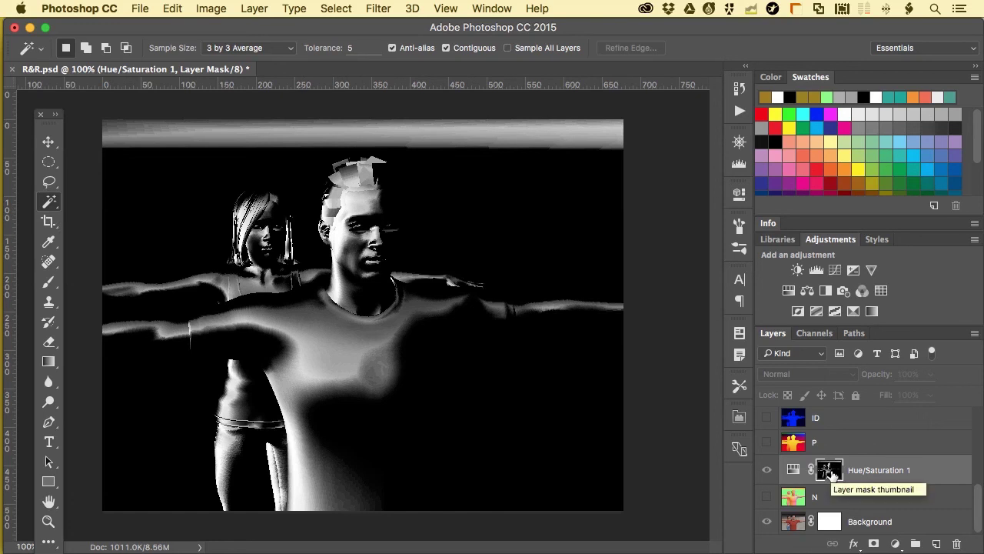
{"action": "left_click", "coordinate": [828, 475], "text": "alt"}
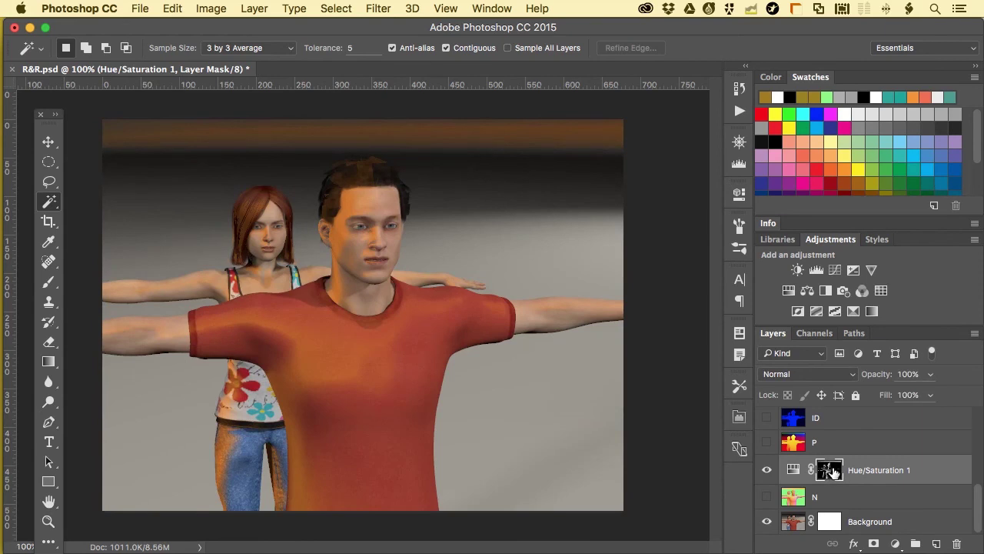
Step: Refine the Hue/Saturation 1 mask with Smooth 5, Feather 0.7 px and Shift Edge +2%
{"action": "right_click", "coordinate": [833, 472]}
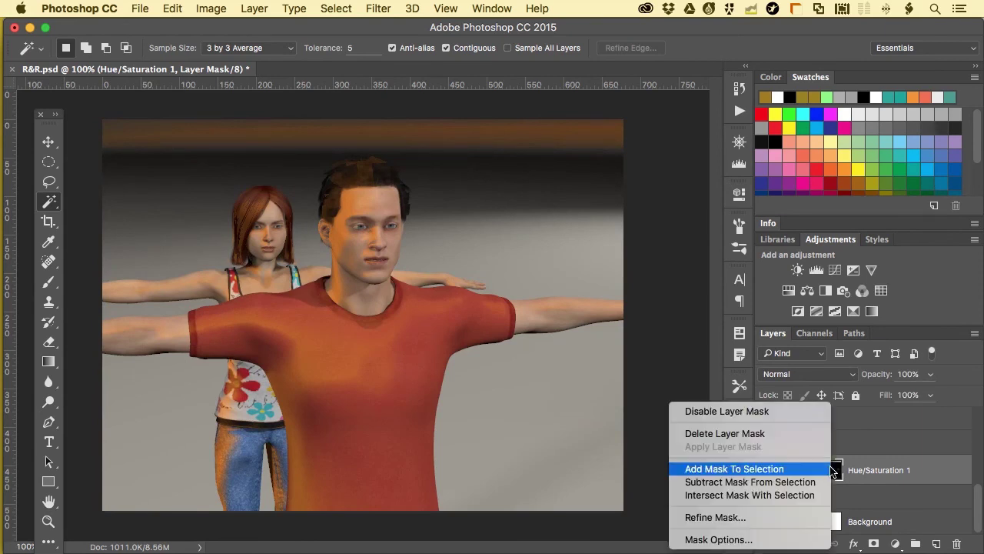
{"action": "left_click", "coordinate": [748, 520]}
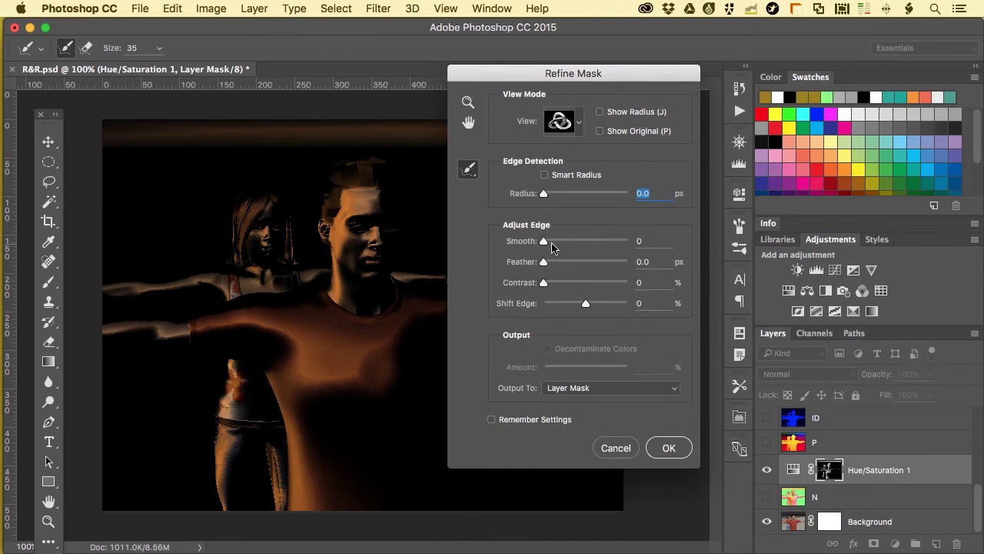
{"action": "left_click_drag", "start_coordinate": [545, 243], "coordinate": [550, 245]}
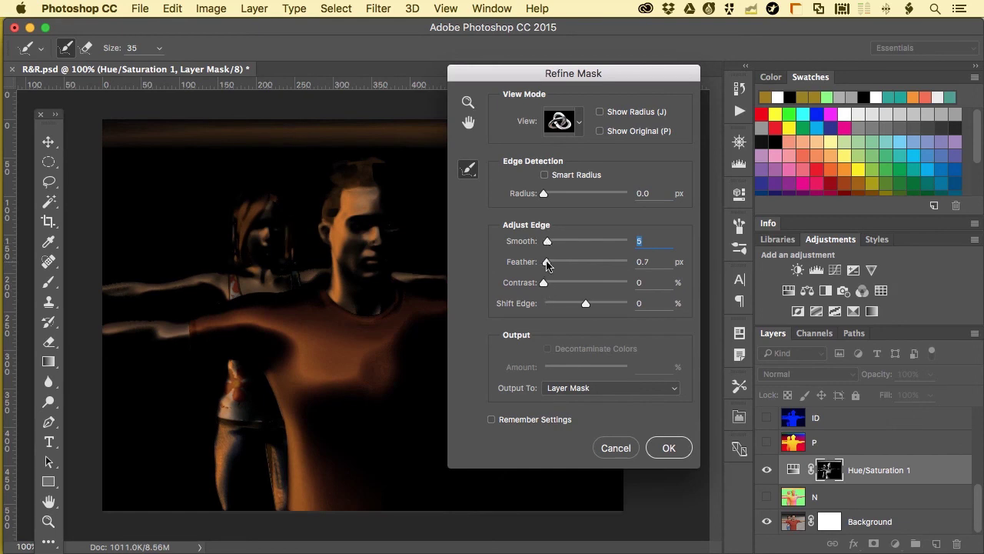
{"action": "left_click", "coordinate": [547, 263]}
{"action": "left_click_drag", "start_coordinate": [585, 305], "coordinate": [588, 305]}
{"action": "left_click", "coordinate": [669, 447]}
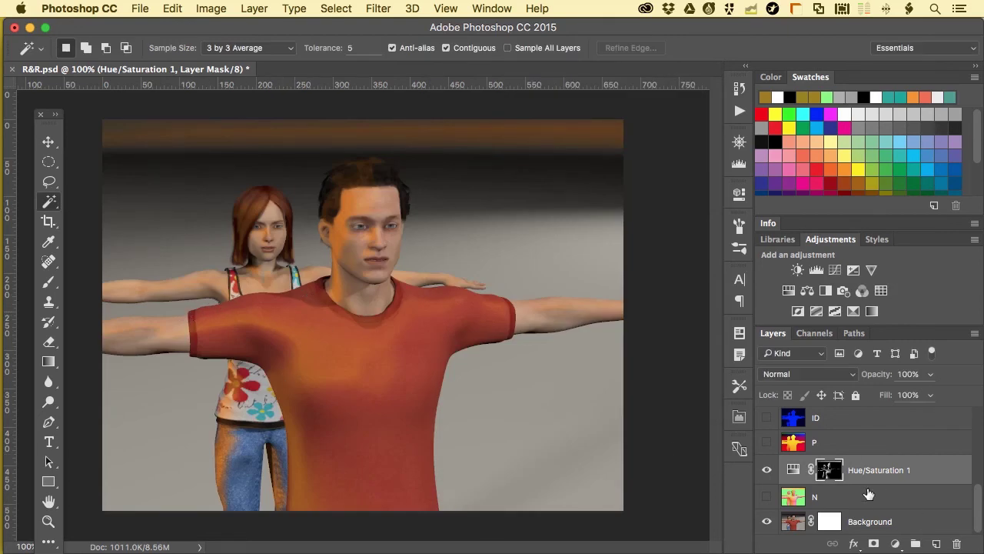
Step: Change Hue/Saturation 1 to Hue 33 and Saturation 91, then hide it and show layer N
{"action": "left_click", "coordinate": [794, 469]}
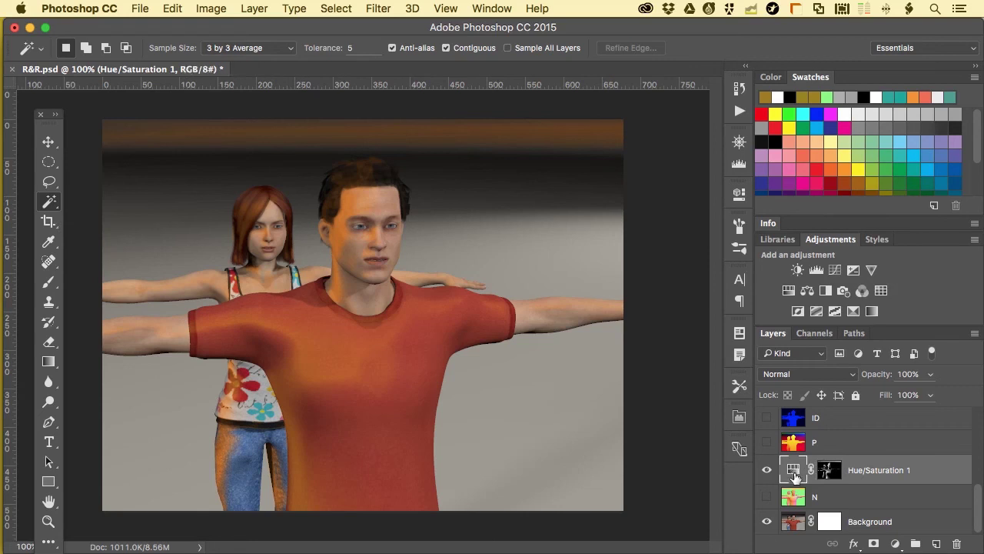
{"action": "double_click", "coordinate": [793, 471]}
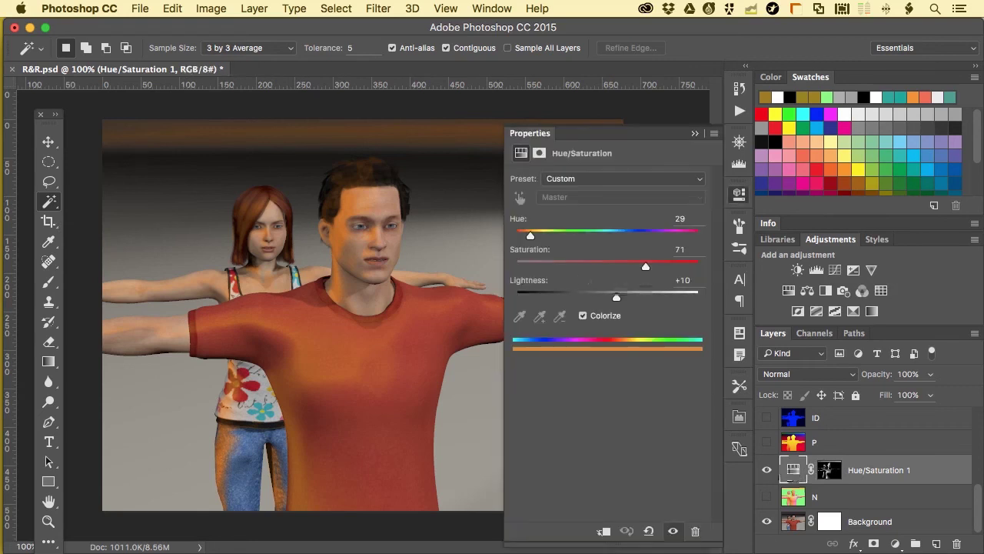
{"action": "left_click_drag", "start_coordinate": [530, 235], "coordinate": [533, 234]}
{"action": "left_click_drag", "start_coordinate": [646, 269], "coordinate": [682, 270]}
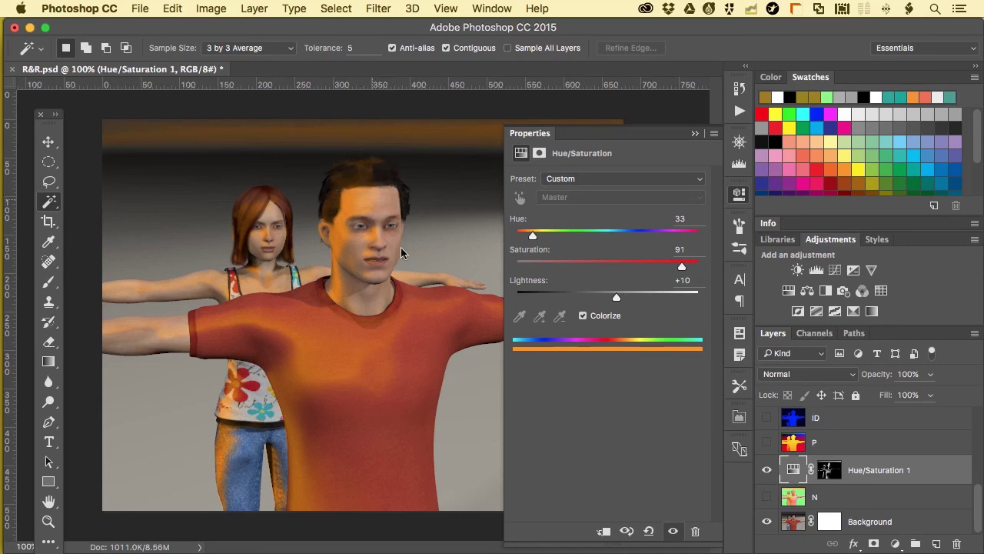
{"action": "left_click", "coordinate": [766, 469]}
{"action": "left_click", "coordinate": [767, 496]}
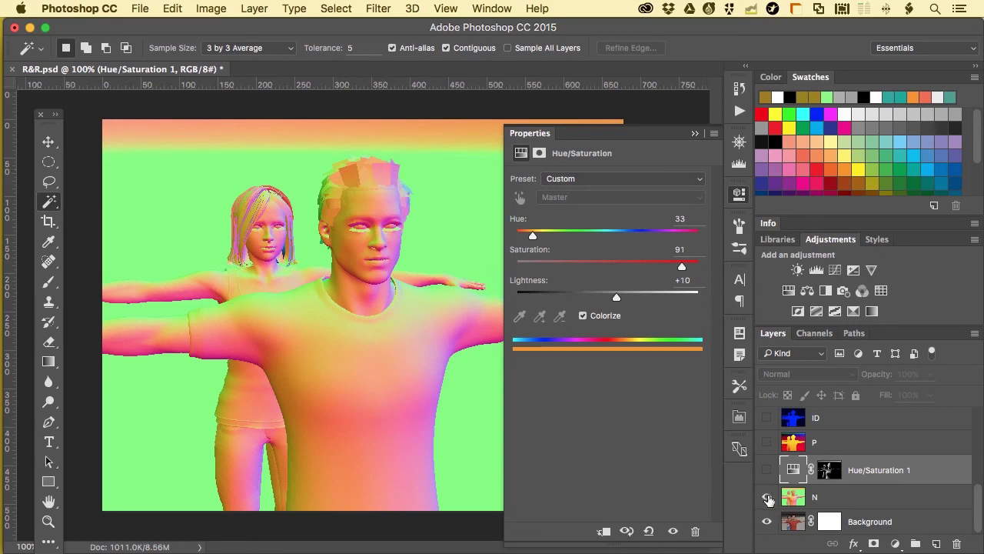
Step: Hide layer N and add a Levels adjustment above Background with white input 173
{"action": "left_click", "coordinate": [767, 499]}
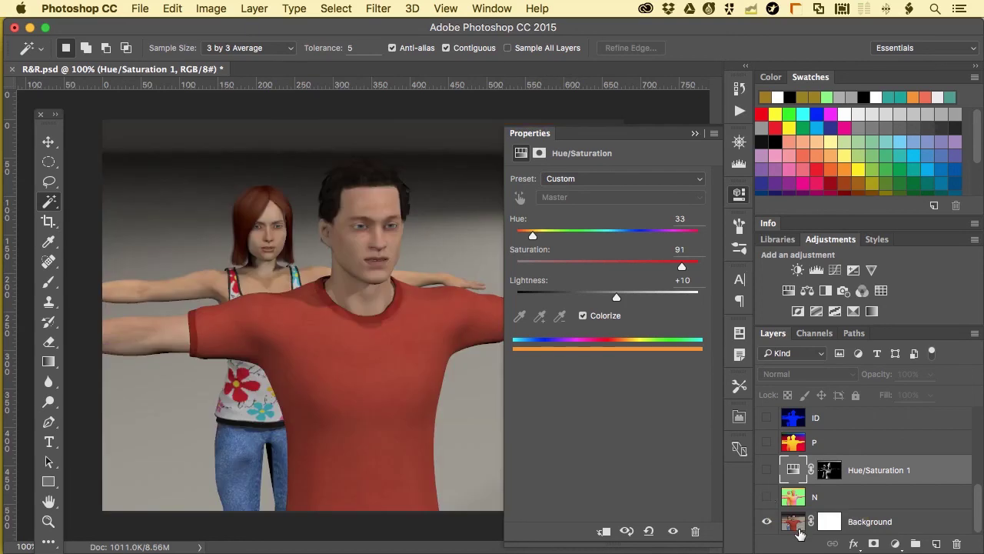
{"action": "left_click", "coordinate": [799, 529]}
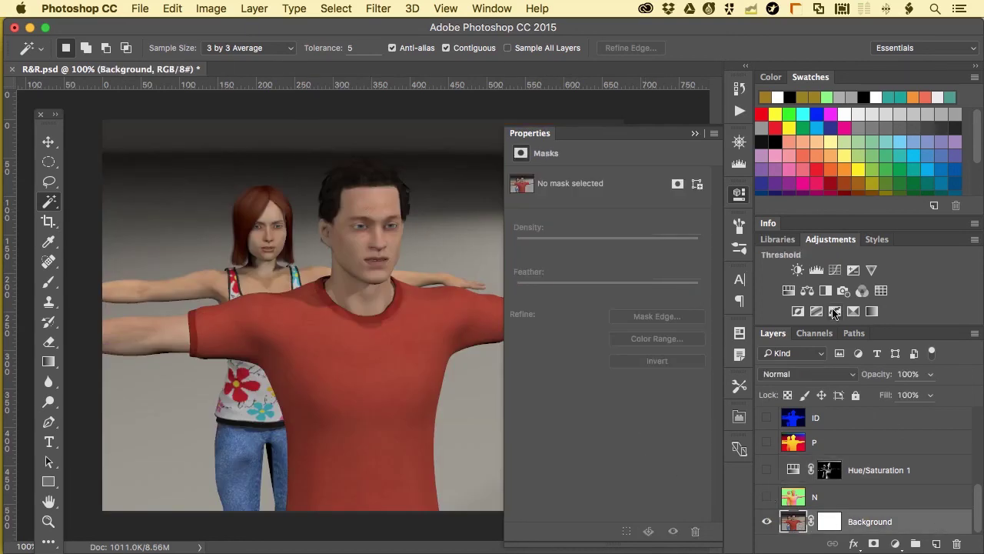
{"action": "left_click", "coordinate": [817, 270]}
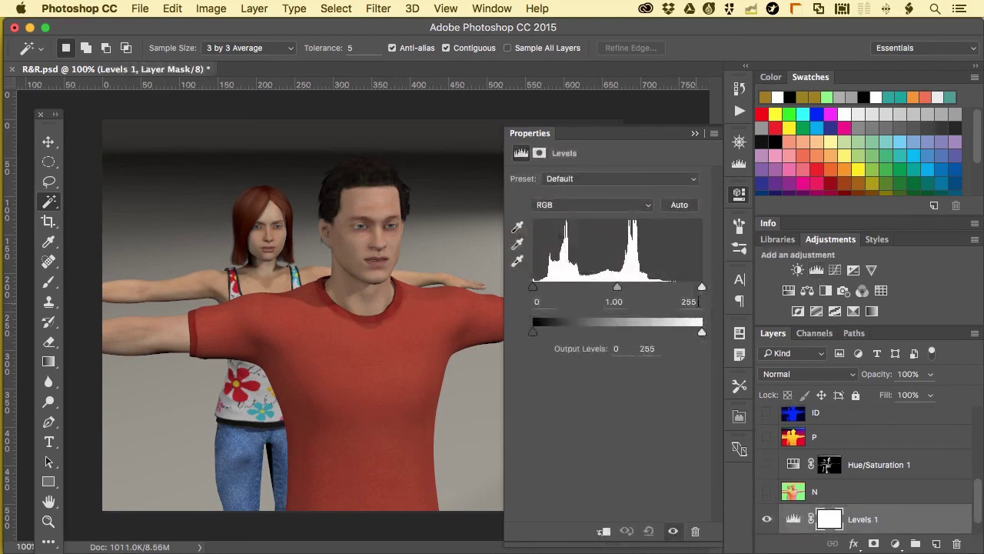
{"action": "left_click_drag", "start_coordinate": [701, 286], "coordinate": [567, 286]}
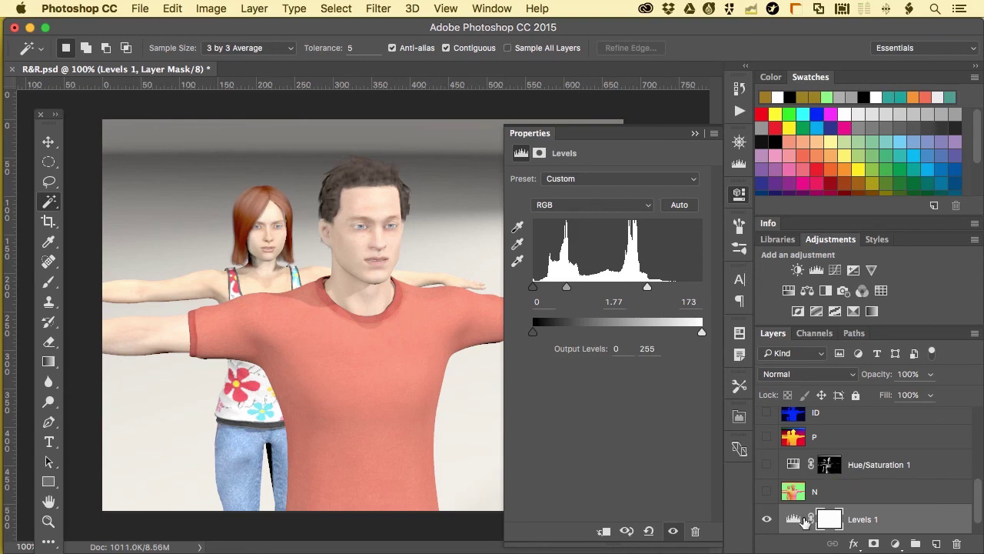
Step: Open Strand Hair.psd from Finder as a second Photoshop document
{"action": "scroll", "coordinate": [789, 438], "scroll_direction": "up", "scroll_amount": 5}
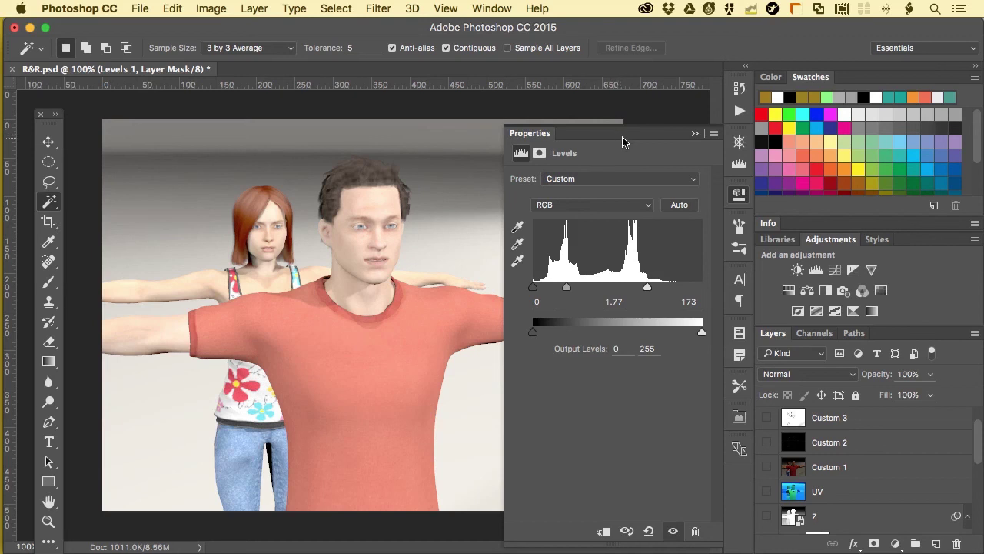
{"action": "key", "text": "super+Tab"}
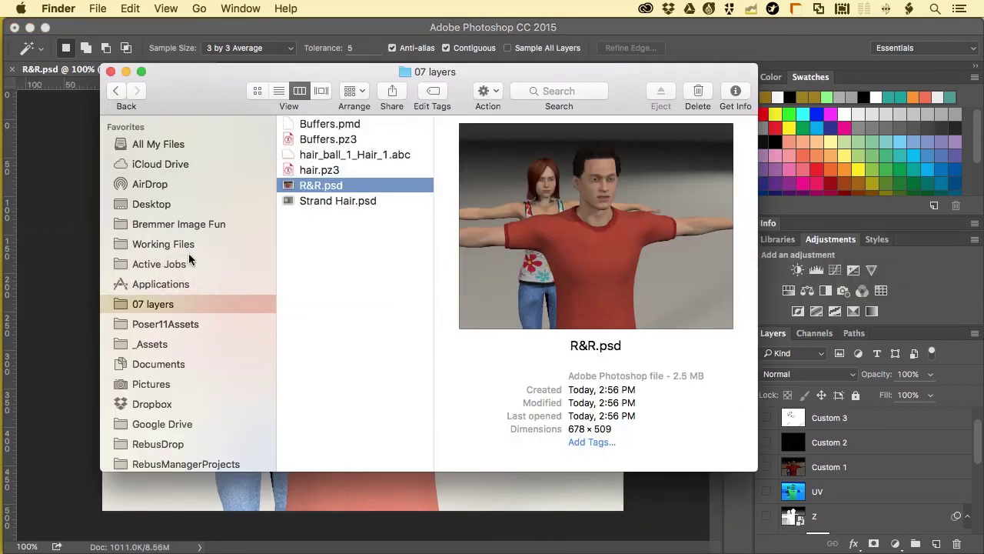
{"action": "double_click", "coordinate": [288, 200]}
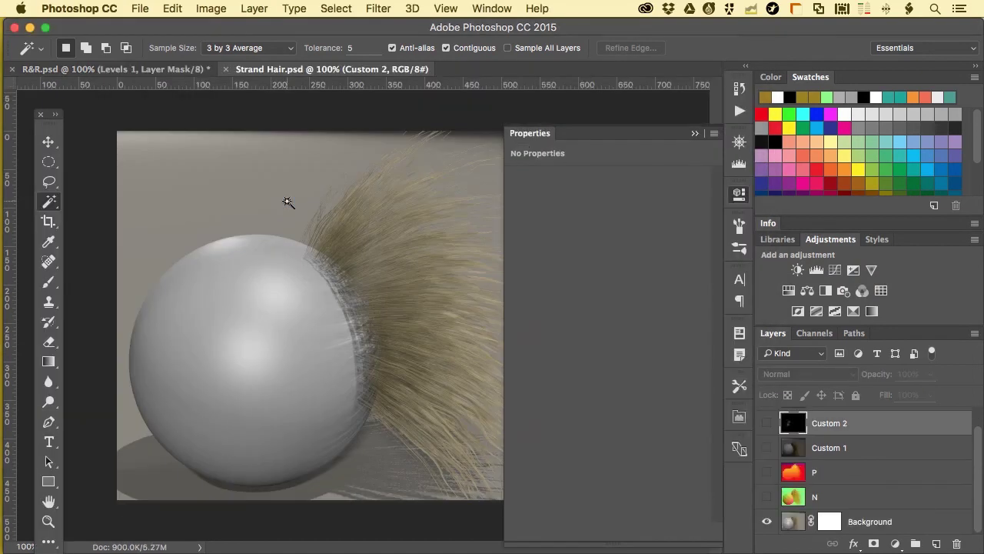
Step: Show N, Custom 1 and Custom 2, and set Custom 2 to Linear Dodge (Add) blending
{"action": "left_click", "coordinate": [695, 133]}
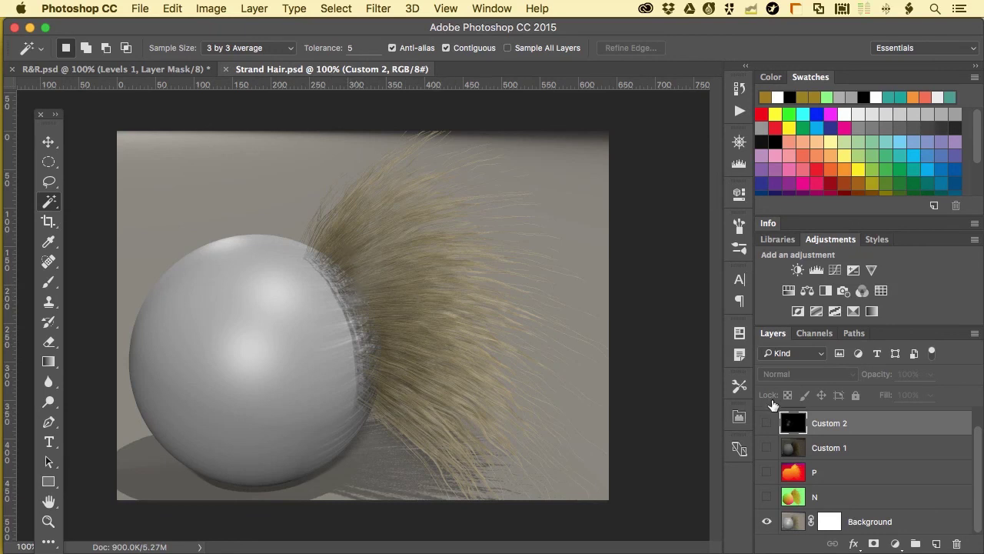
{"action": "left_click", "coordinate": [767, 497]}
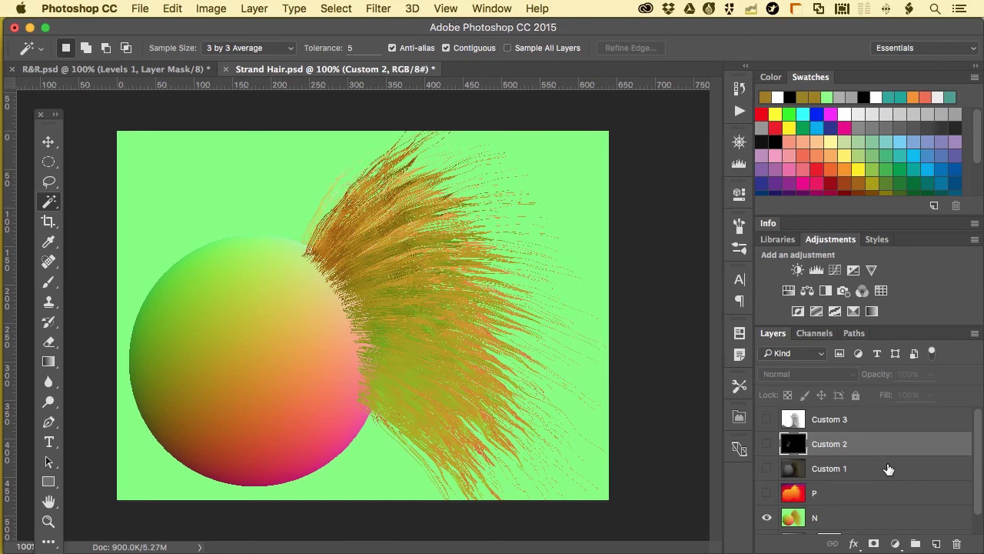
{"action": "left_click", "coordinate": [767, 468]}
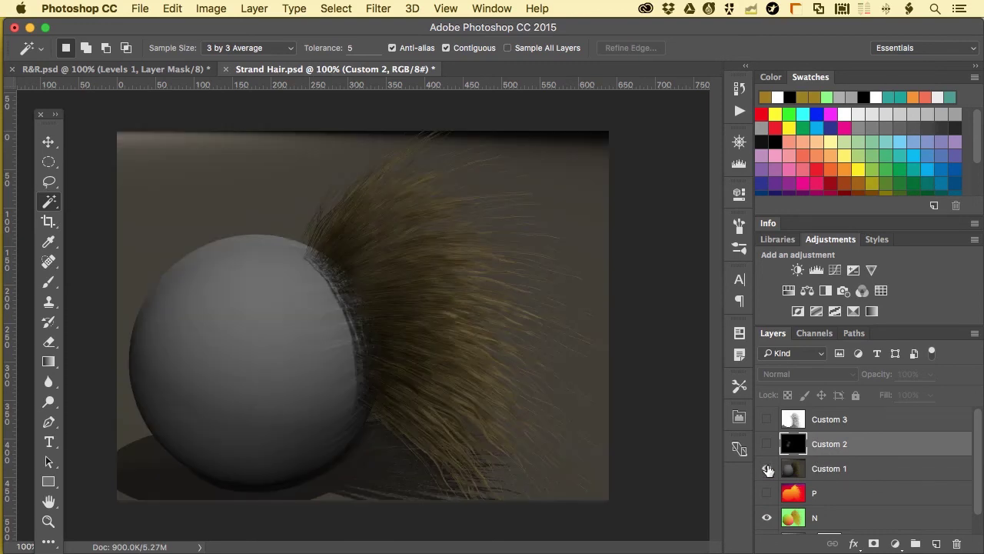
{"action": "left_click", "coordinate": [766, 444]}
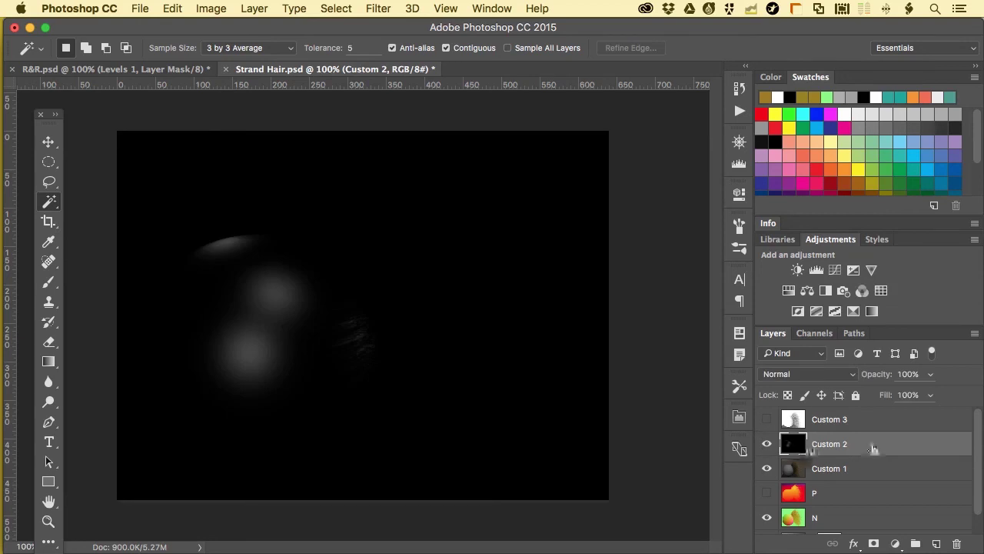
{"action": "left_click", "coordinate": [854, 374]}
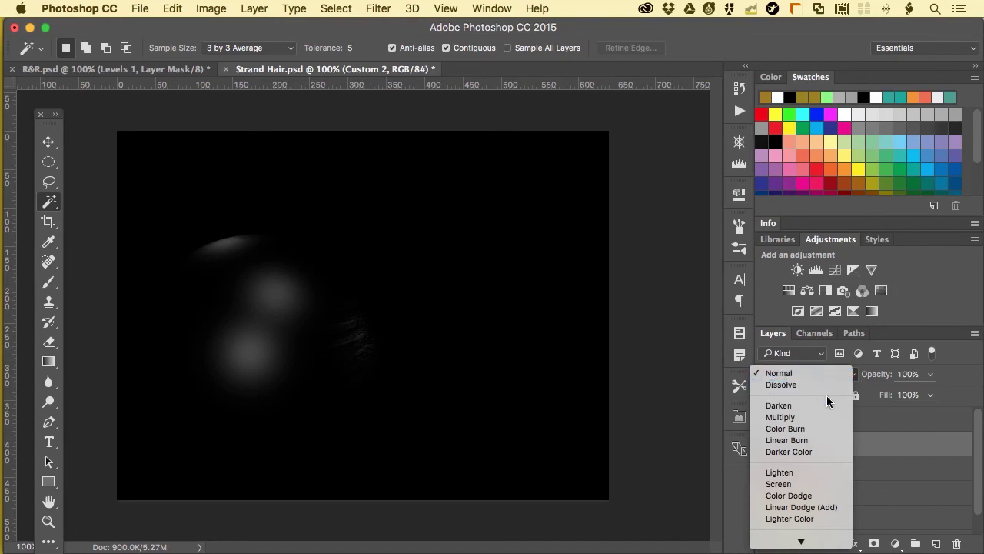
{"action": "left_click", "coordinate": [813, 507]}
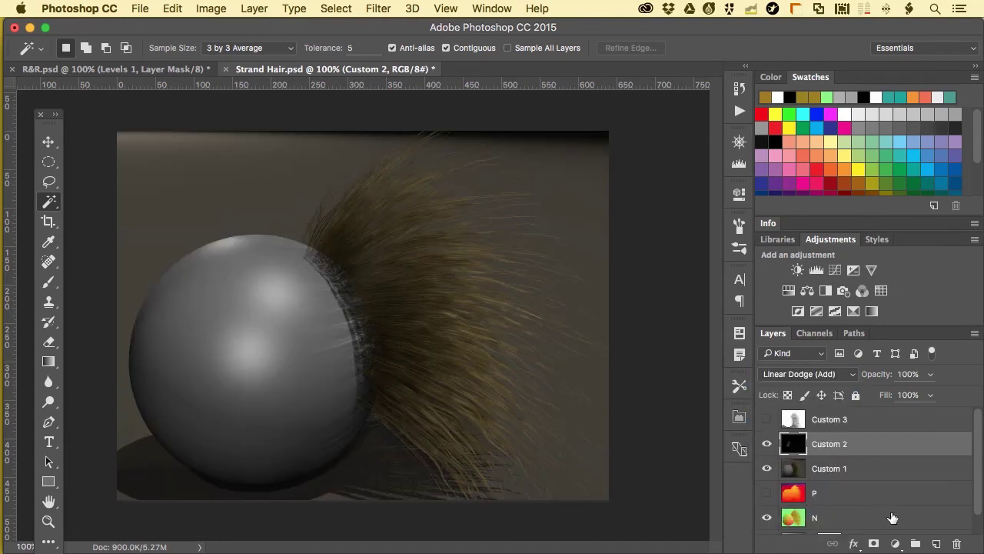
{"action": "left_click", "coordinate": [765, 445]}
Step: Hide Custom 1 and N, then rename Custom 2 to 'specular'
{"action": "left_click", "coordinate": [766, 468]}
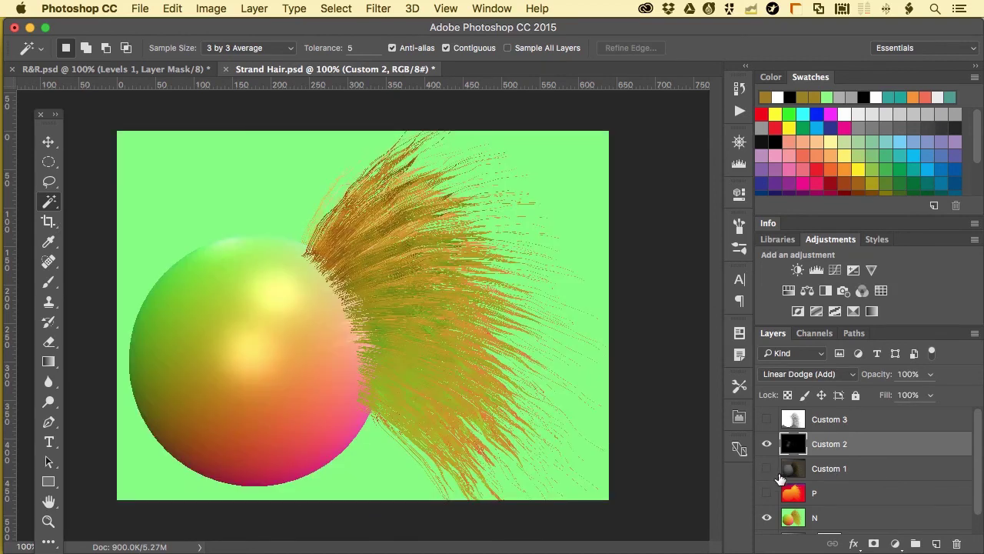
{"action": "left_click", "coordinate": [767, 519]}
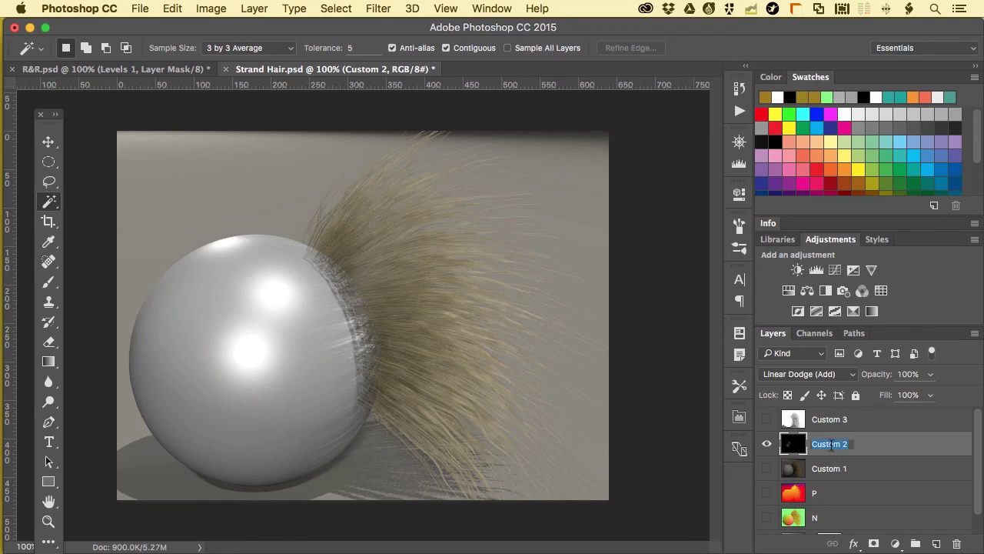
{"action": "type", "text": "specular"}
{"action": "key", "text": "Return"}
Step: Rename Custom 1 to 'diffuse', correcting its spelling
{"action": "left_click", "coordinate": [825, 470]}
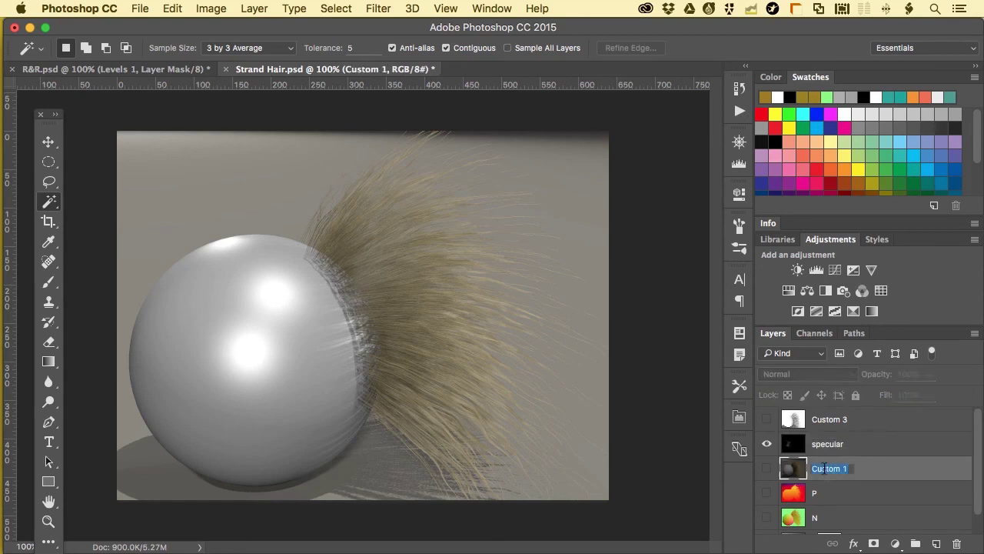
{"action": "type", "text": "diffus"}
{"action": "key", "text": "Return"}
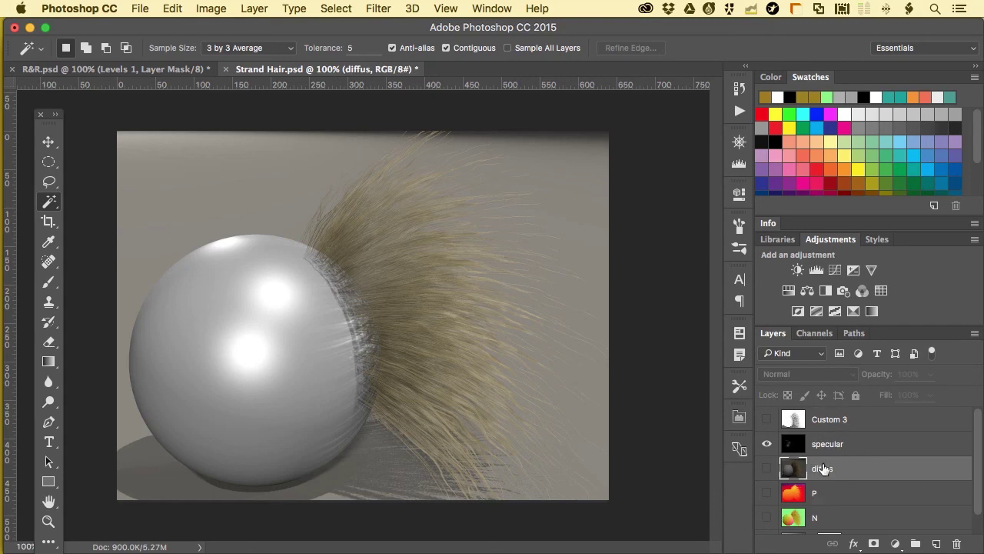
{"action": "left_click", "coordinate": [840, 468]}
{"action": "type", "text": "e"}
{"action": "key", "text": "Return"}
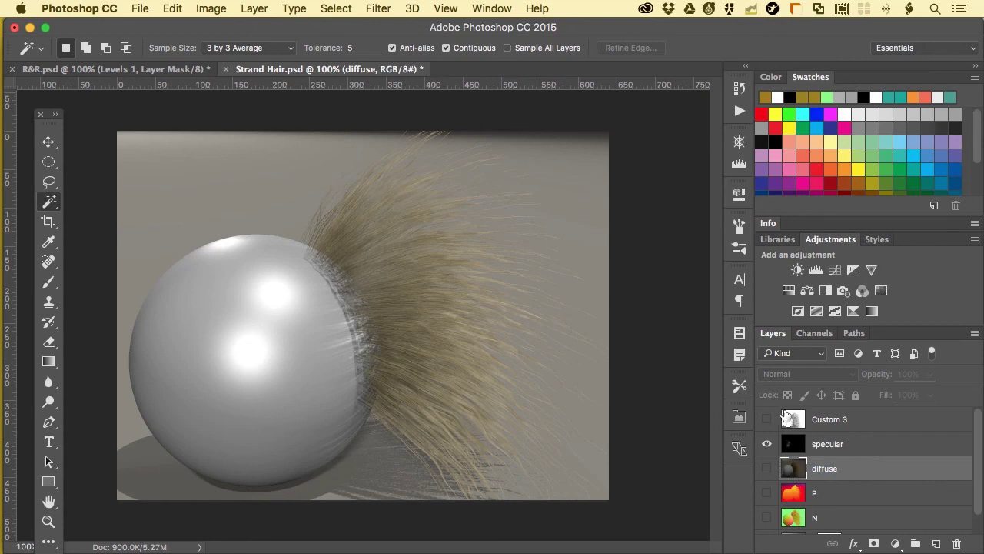
Step: Rename Custom 3 to 'Shadows'
{"action": "double_click", "coordinate": [827, 419]}
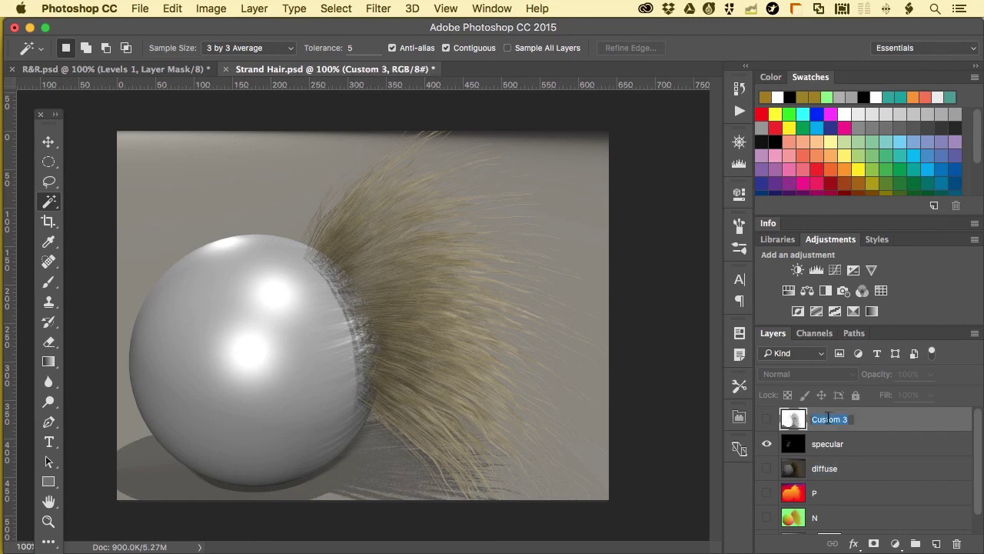
{"action": "type", "text": "Shadows"}
{"action": "key", "text": "Return"}
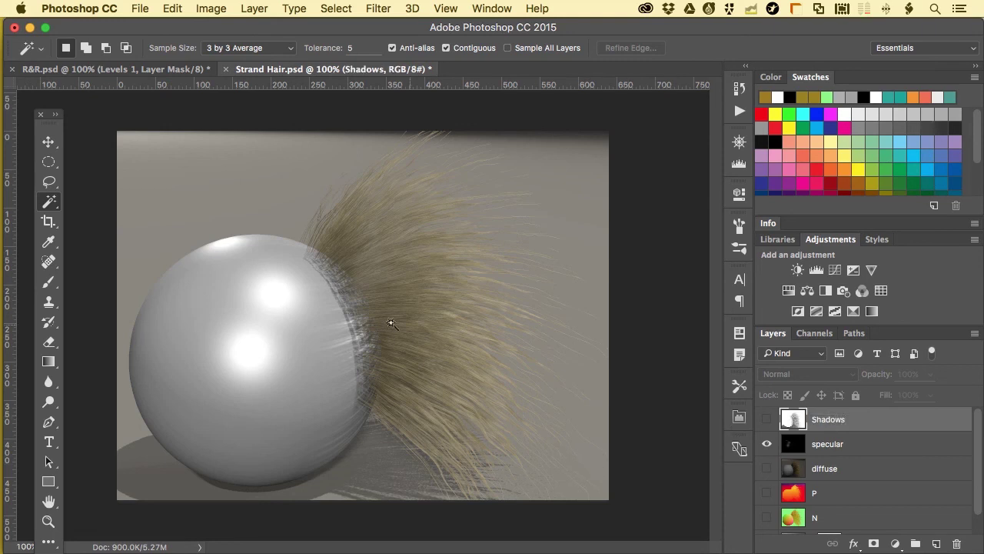
Step: Lower the specular layer's fill to 54%
{"action": "left_click", "coordinate": [890, 444]}
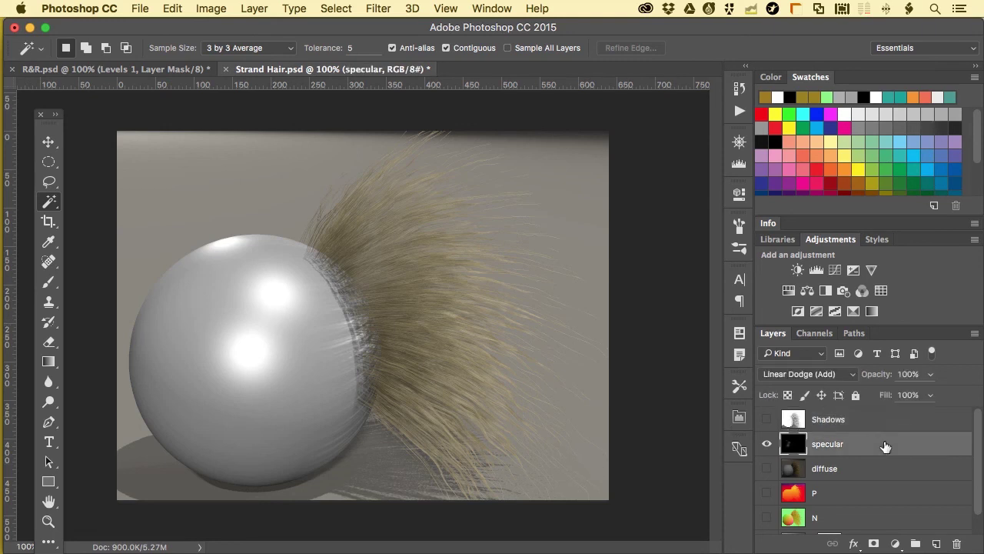
{"action": "left_click", "coordinate": [930, 395]}
{"action": "mouse_move", "coordinate": [929, 419]}
{"action": "left_mouse_down"}
{"action": "mouse_move", "coordinate": [897, 418]}
{"action": "mouse_move", "coordinate": [929, 417]}
{"action": "left_mouse_up"}
{"action": "left_click", "coordinate": [767, 419]}
Step: Show the Shadows layer and blend it in Darken mode with fill at 93%
{"action": "left_click", "coordinate": [767, 419]}
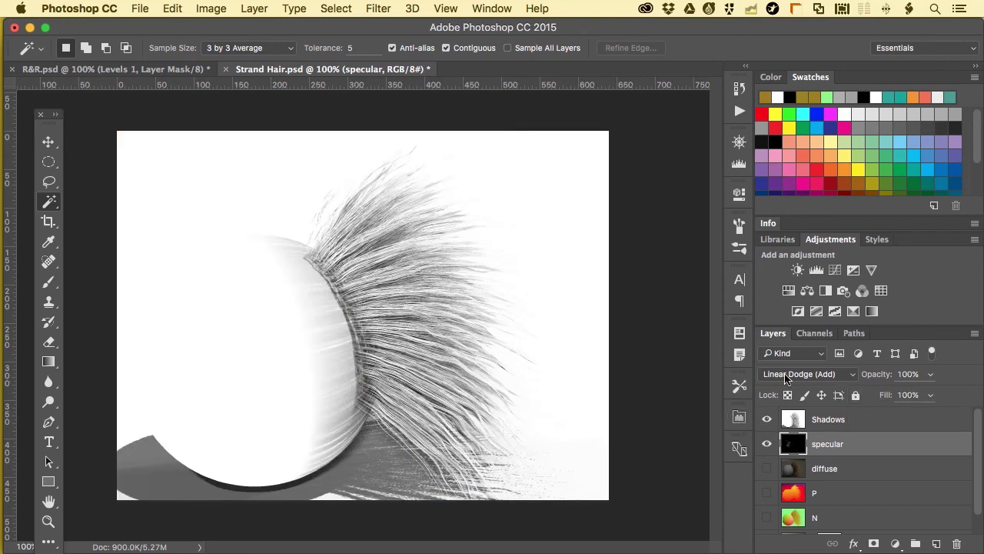
{"action": "left_click", "coordinate": [846, 419]}
{"action": "left_click", "coordinate": [787, 377]}
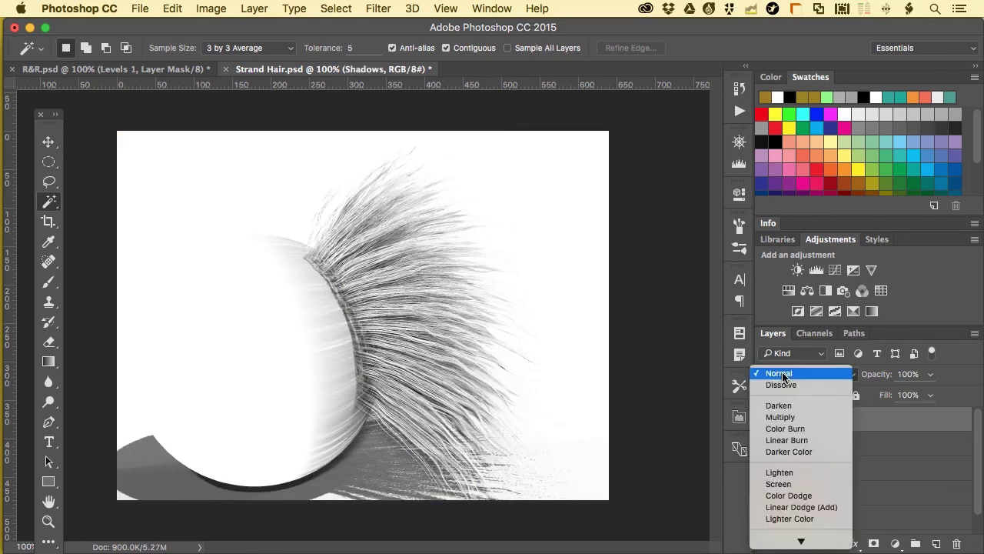
{"action": "left_click", "coordinate": [781, 405]}
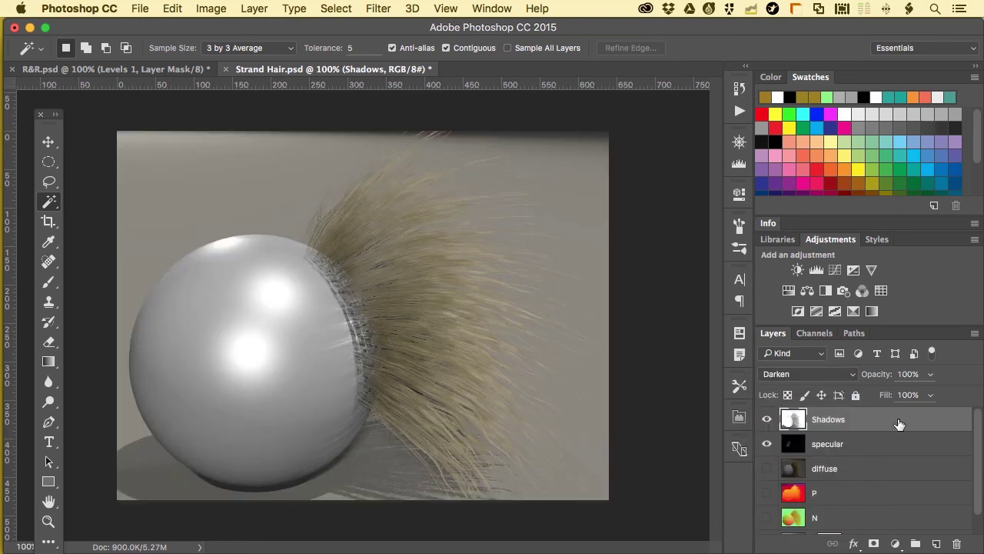
{"action": "left_click", "coordinate": [930, 394]}
{"action": "mouse_move", "coordinate": [928, 417]}
{"action": "left_mouse_down"}
{"action": "mouse_move", "coordinate": [870, 415]}
{"action": "mouse_move", "coordinate": [938, 414]}
{"action": "mouse_move", "coordinate": [896, 413]}
{"action": "mouse_move", "coordinate": [924, 413]}
{"action": "left_mouse_up"}
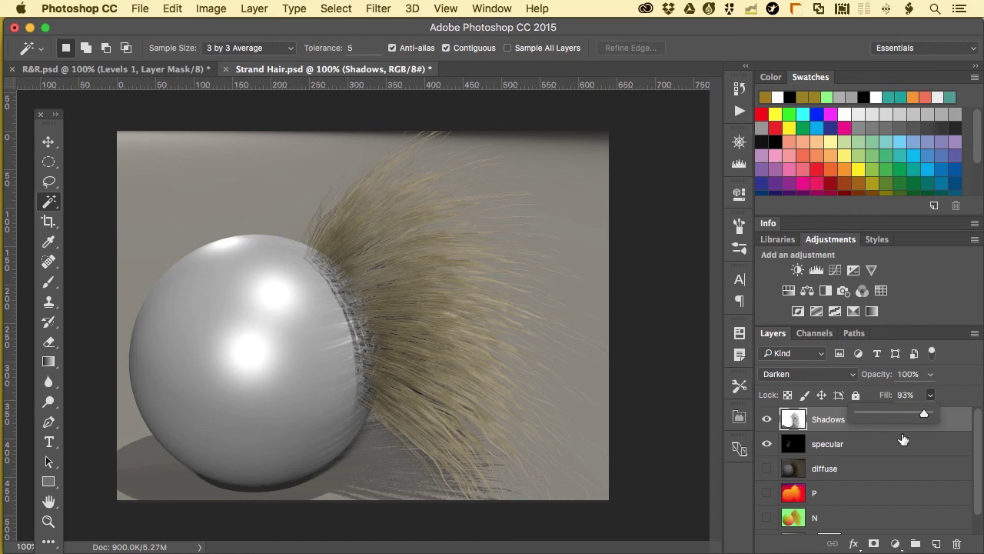
Step: In R&R.psd, hide Levels 1 and show and select Hue/Saturation 1
{"action": "left_click", "coordinate": [79, 70]}
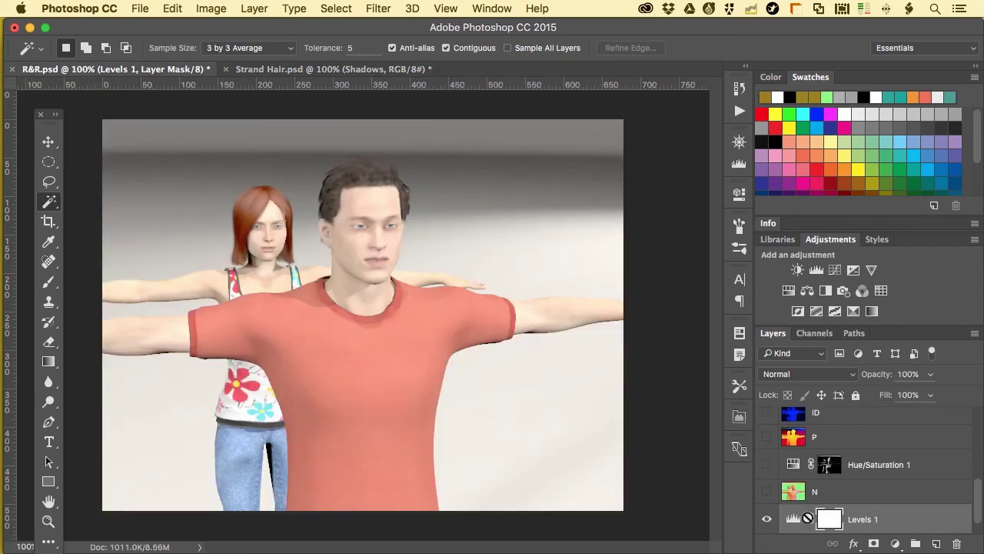
{"action": "left_click", "coordinate": [767, 519]}
{"action": "left_click", "coordinate": [766, 466]}
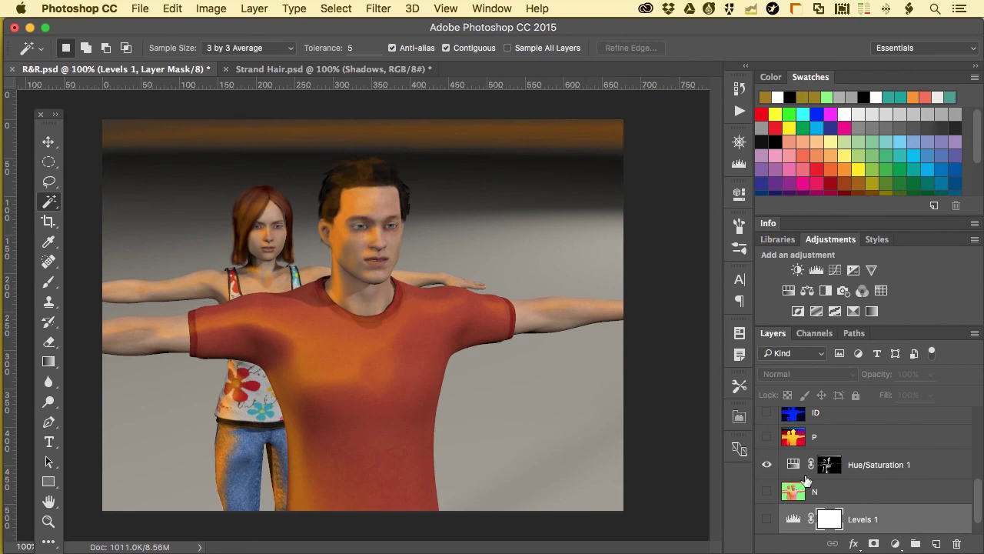
{"action": "left_click", "coordinate": [940, 471]}
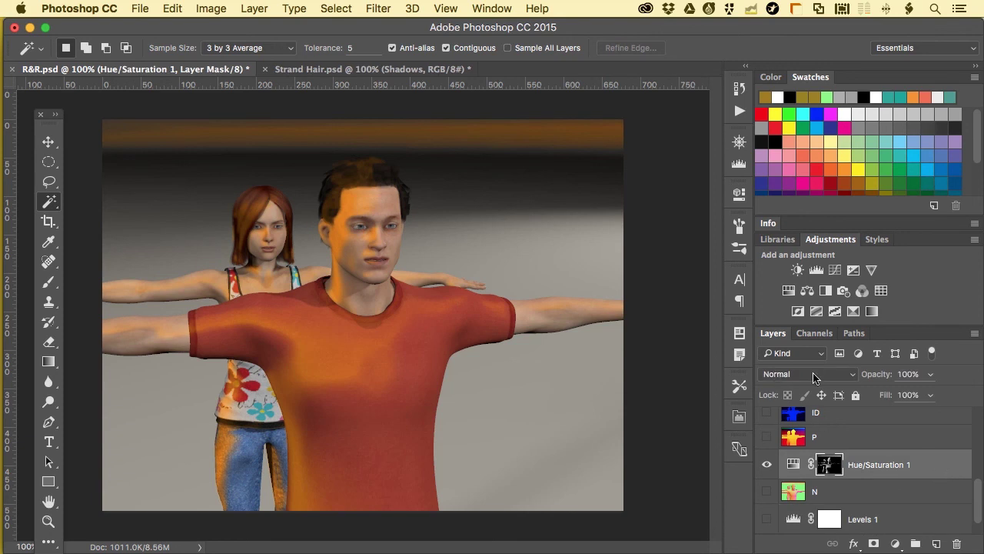
Step: Try Lighten, Soft Light and Hard Light blending on the light, settling on Overlay
{"action": "left_click", "coordinate": [852, 379]}
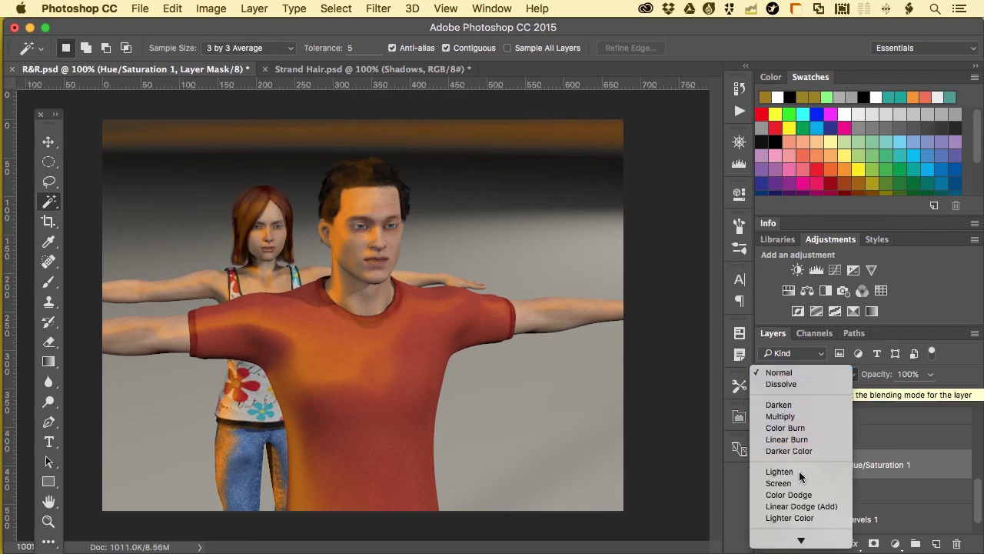
{"action": "left_click", "coordinate": [800, 474]}
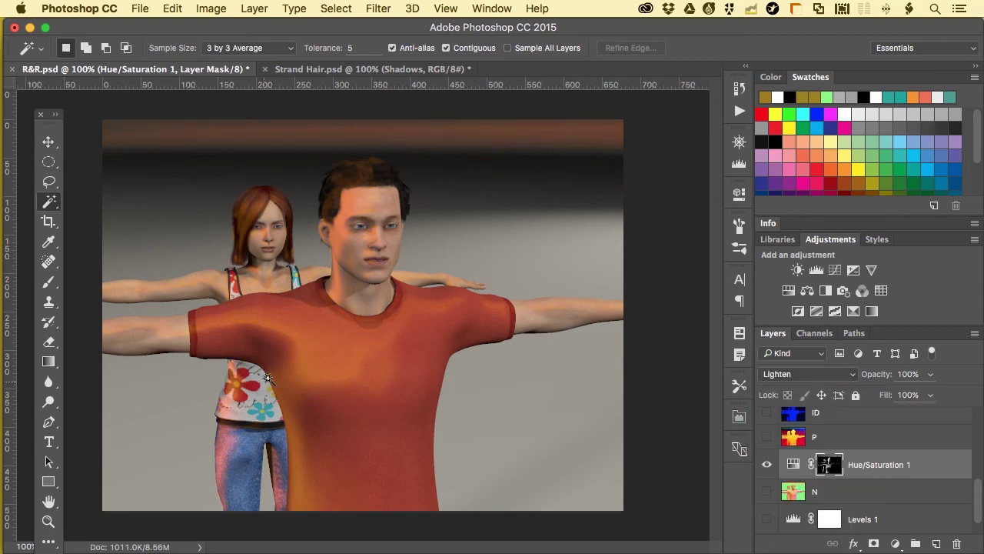
{"action": "left_click", "coordinate": [803, 375]}
{"action": "left_click", "coordinate": [794, 451]}
{"action": "left_click", "coordinate": [797, 375]}
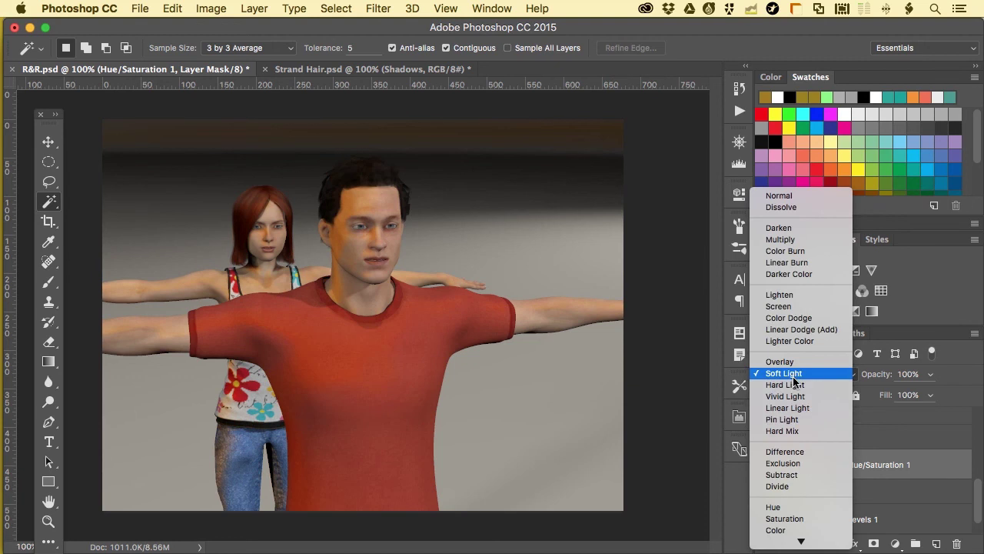
{"action": "left_click", "coordinate": [795, 384]}
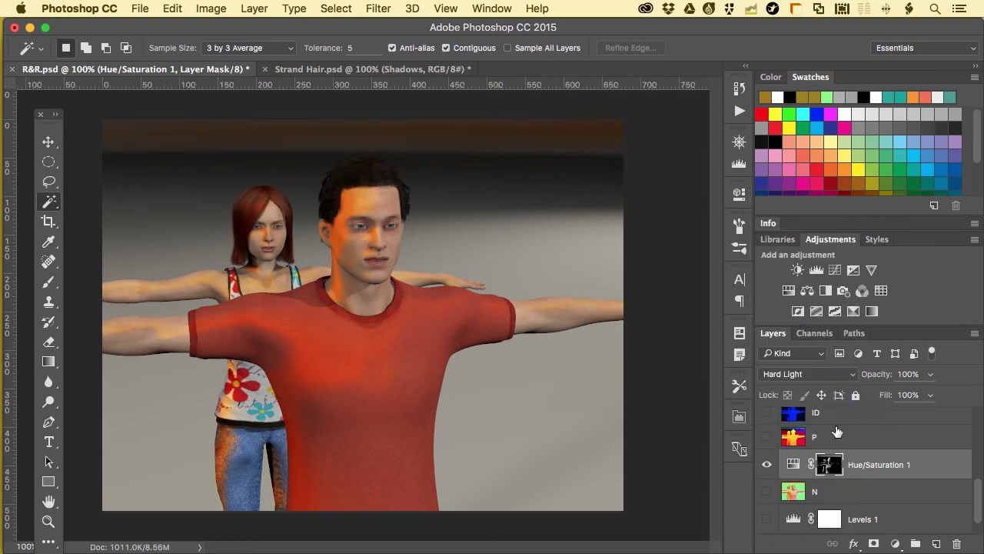
{"action": "left_click", "coordinate": [801, 375]}
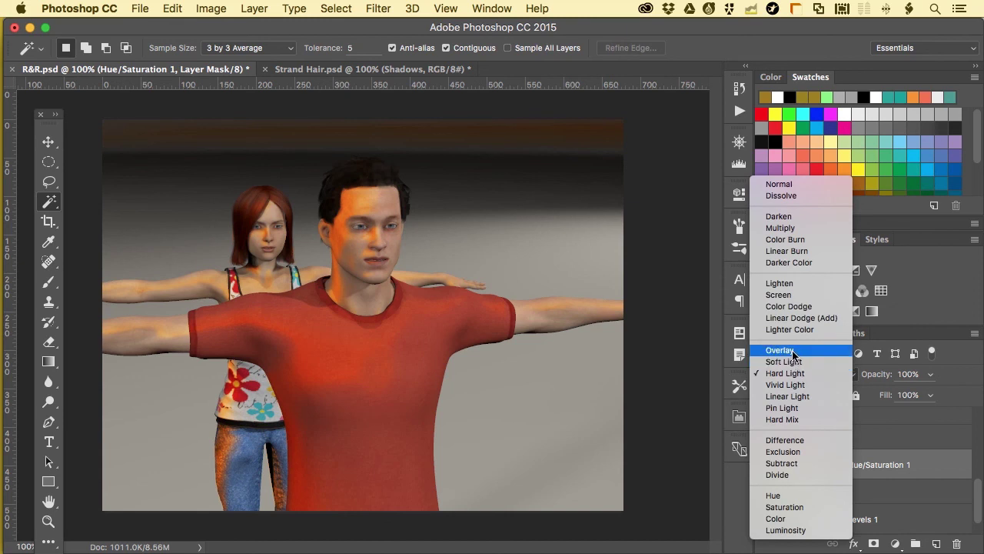
{"action": "left_click", "coordinate": [793, 350]}
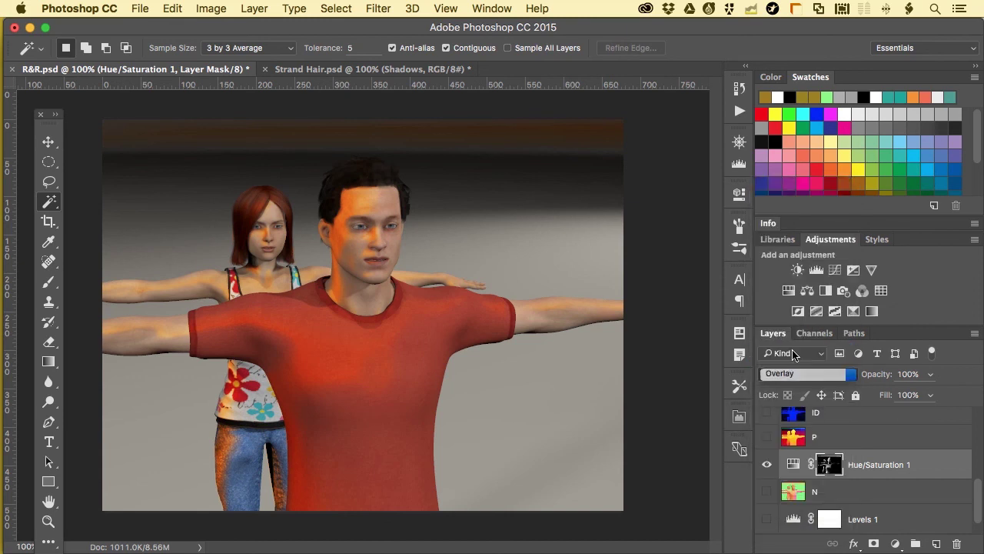
Step: Lower the Hue/Saturation 1 fill to 46%
{"action": "left_click", "coordinate": [931, 396]}
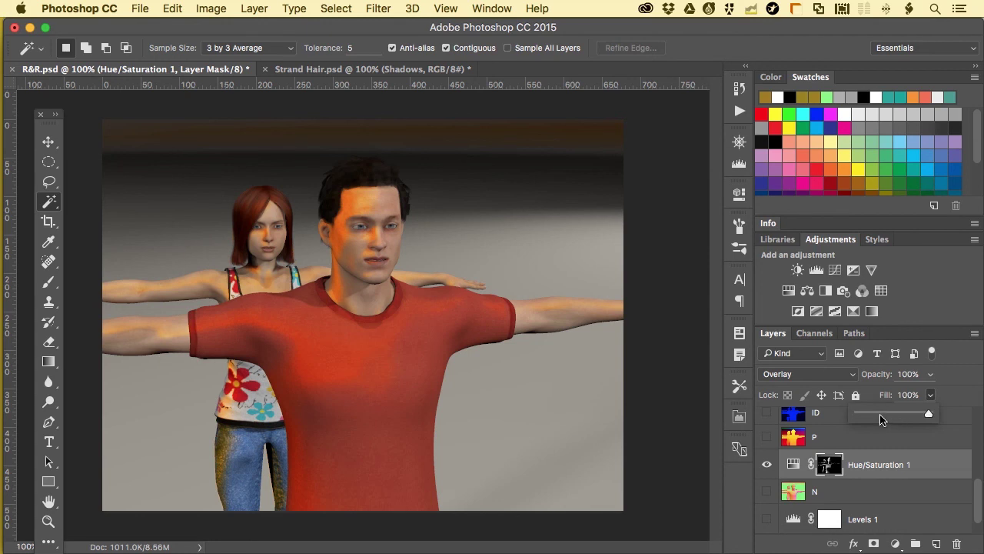
{"action": "mouse_move", "coordinate": [881, 418]}
{"action": "left_mouse_down"}
{"action": "mouse_move", "coordinate": [905, 415]}
{"action": "mouse_move", "coordinate": [891, 415]}
{"action": "left_mouse_up"}
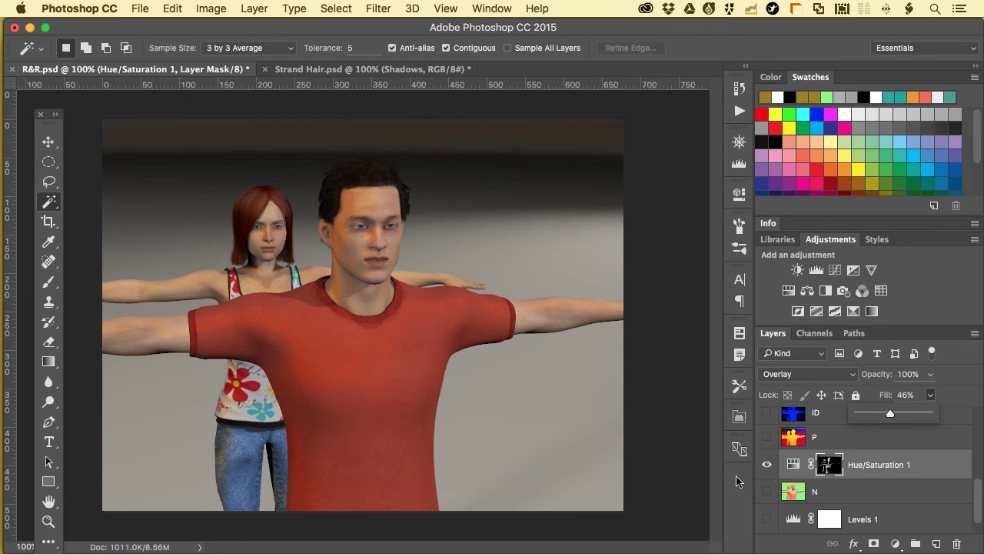
{"action": "scroll", "coordinate": [873, 442], "scroll_direction": "down", "scroll_amount": 1}
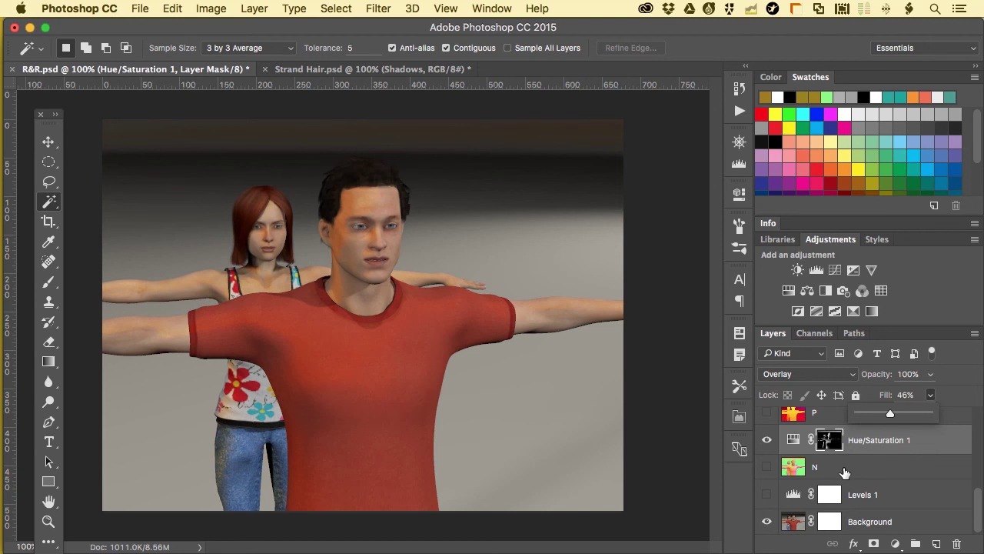
{"action": "key", "text": "super+Tab"}
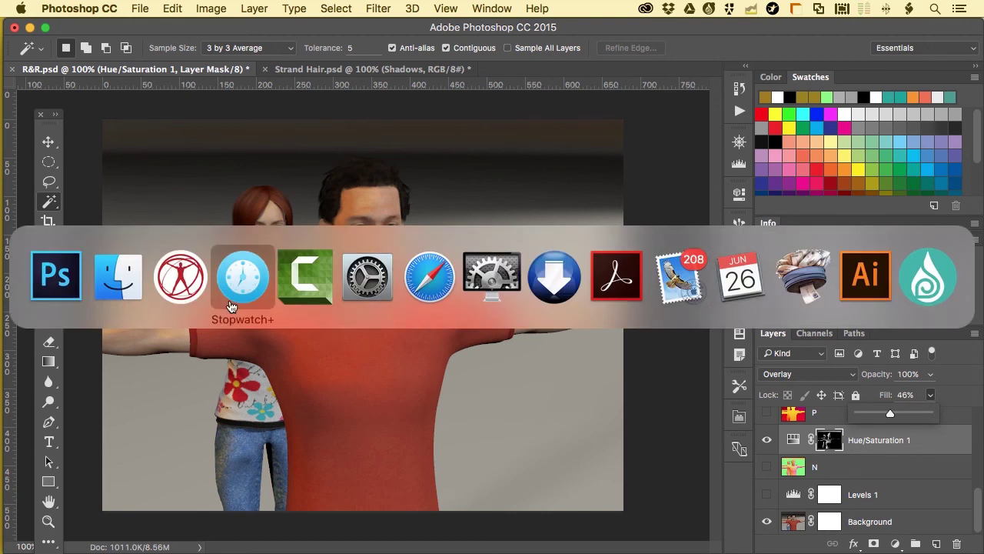
Step: Bring up Poser's Render Settings, compare FireFly and SuperFly, check Auxiliary render data, and end on SuperFly with Pixel Samples 3
{"action": "left_click", "coordinate": [188, 283]}
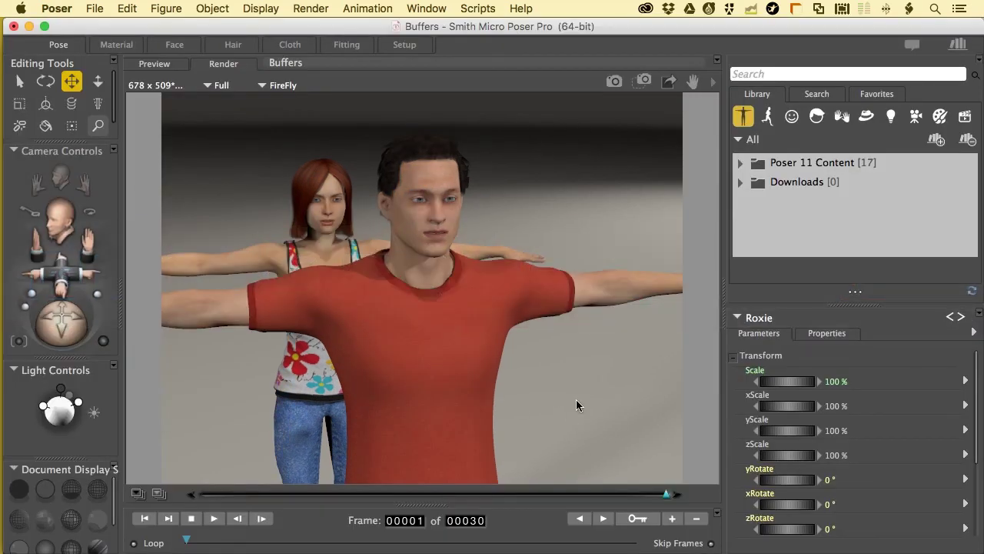
{"action": "key", "text": "super+y"}
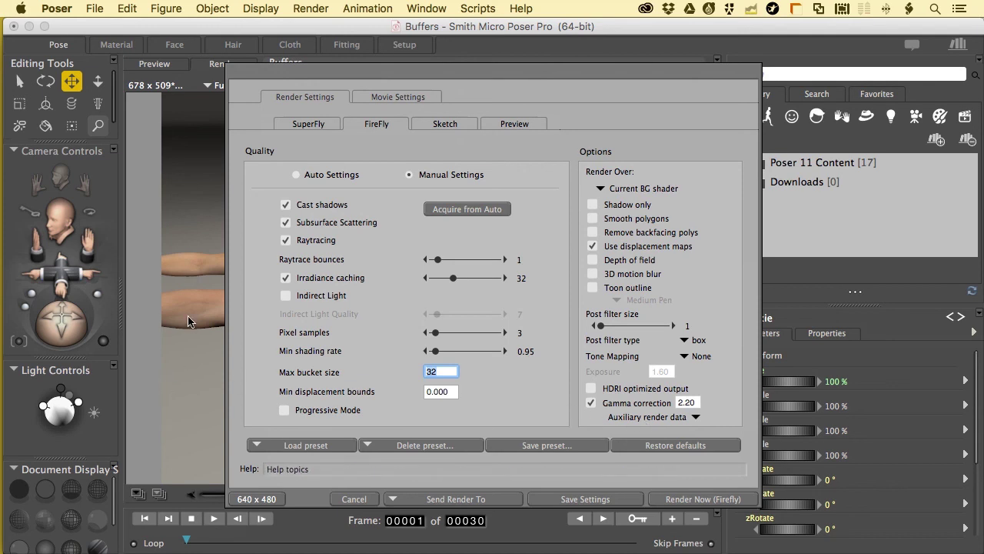
{"action": "left_click", "coordinate": [310, 125]}
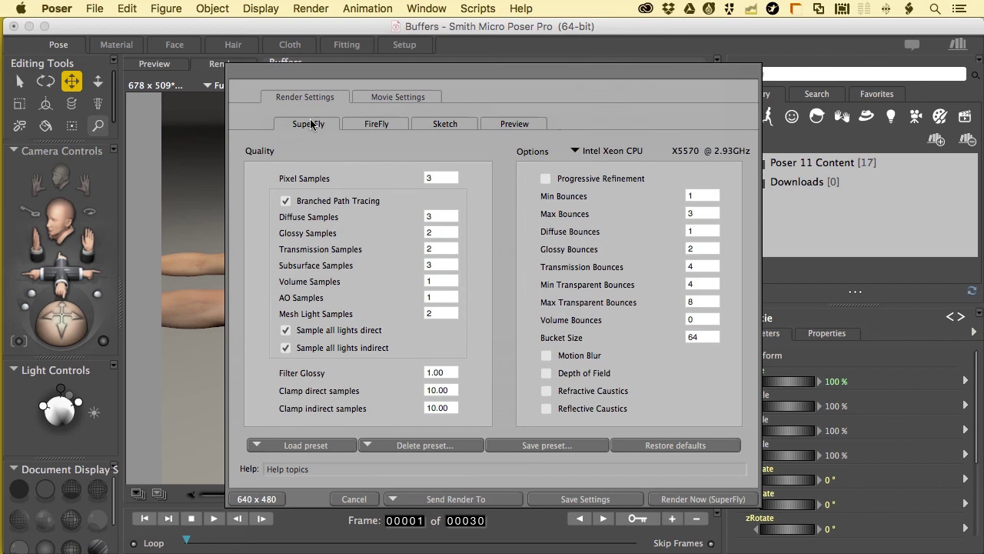
{"action": "left_click", "coordinate": [370, 125]}
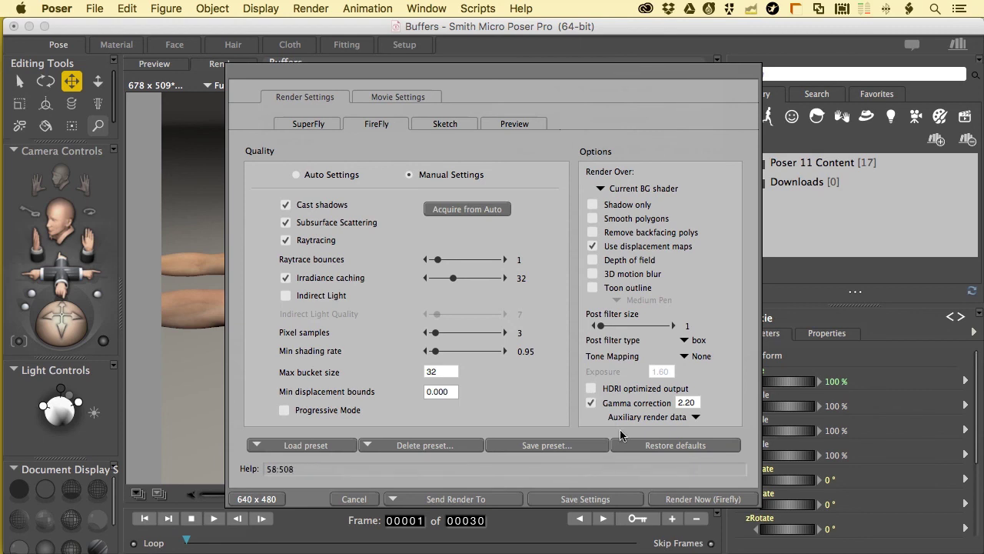
{"action": "left_click", "coordinate": [696, 417]}
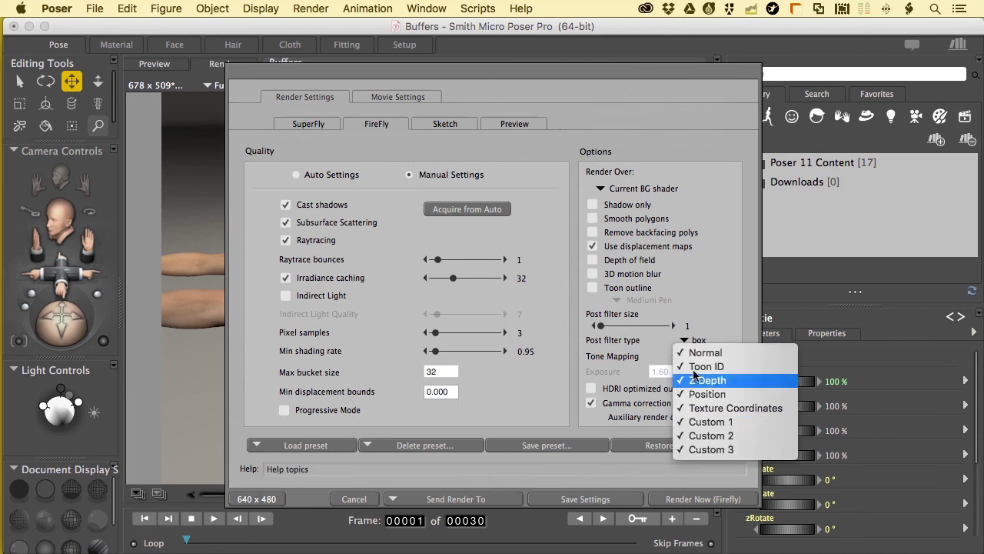
{"action": "left_click", "coordinate": [626, 483]}
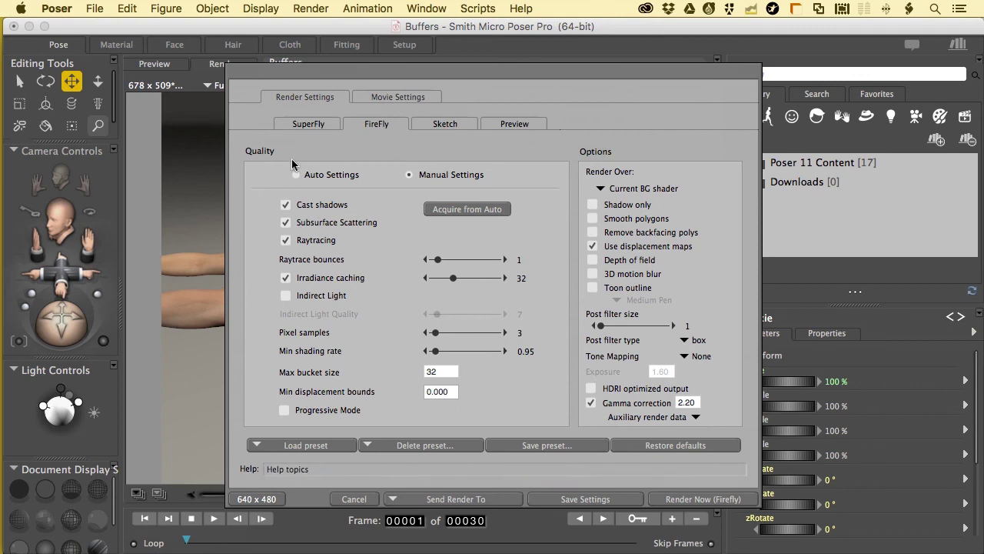
{"action": "left_click", "coordinate": [297, 126]}
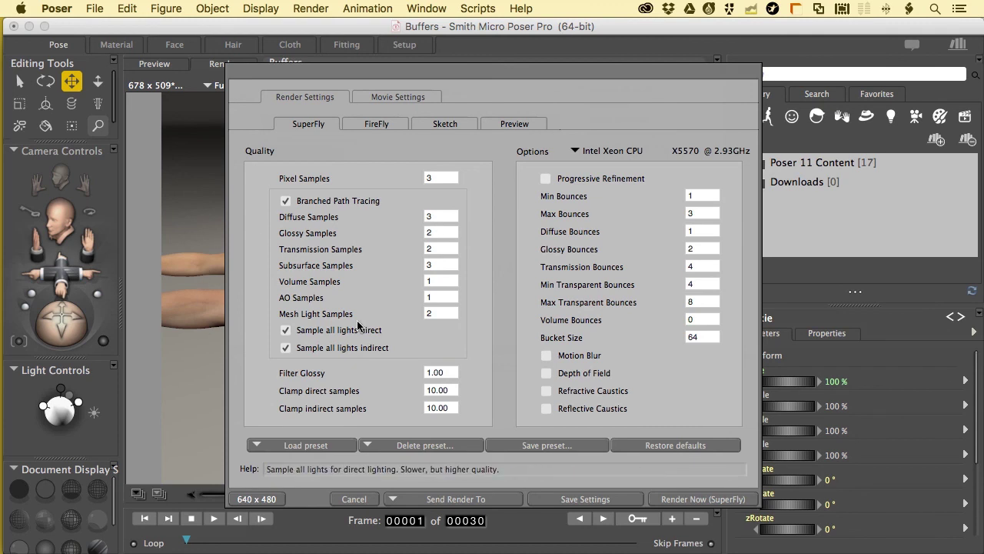
Step: Cancel the Render Settings dialog so the FireFly render of both figures shows again
{"action": "left_click", "coordinate": [353, 502]}
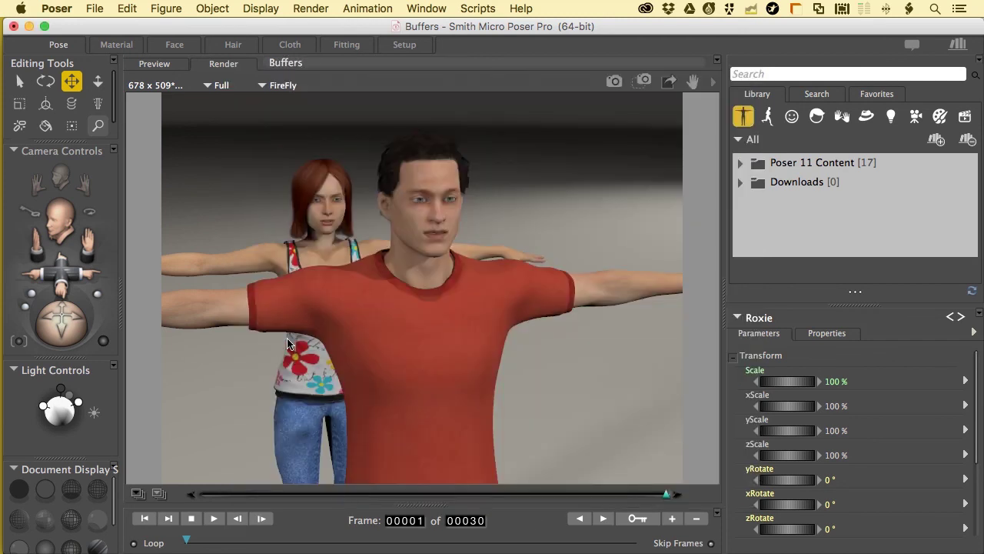